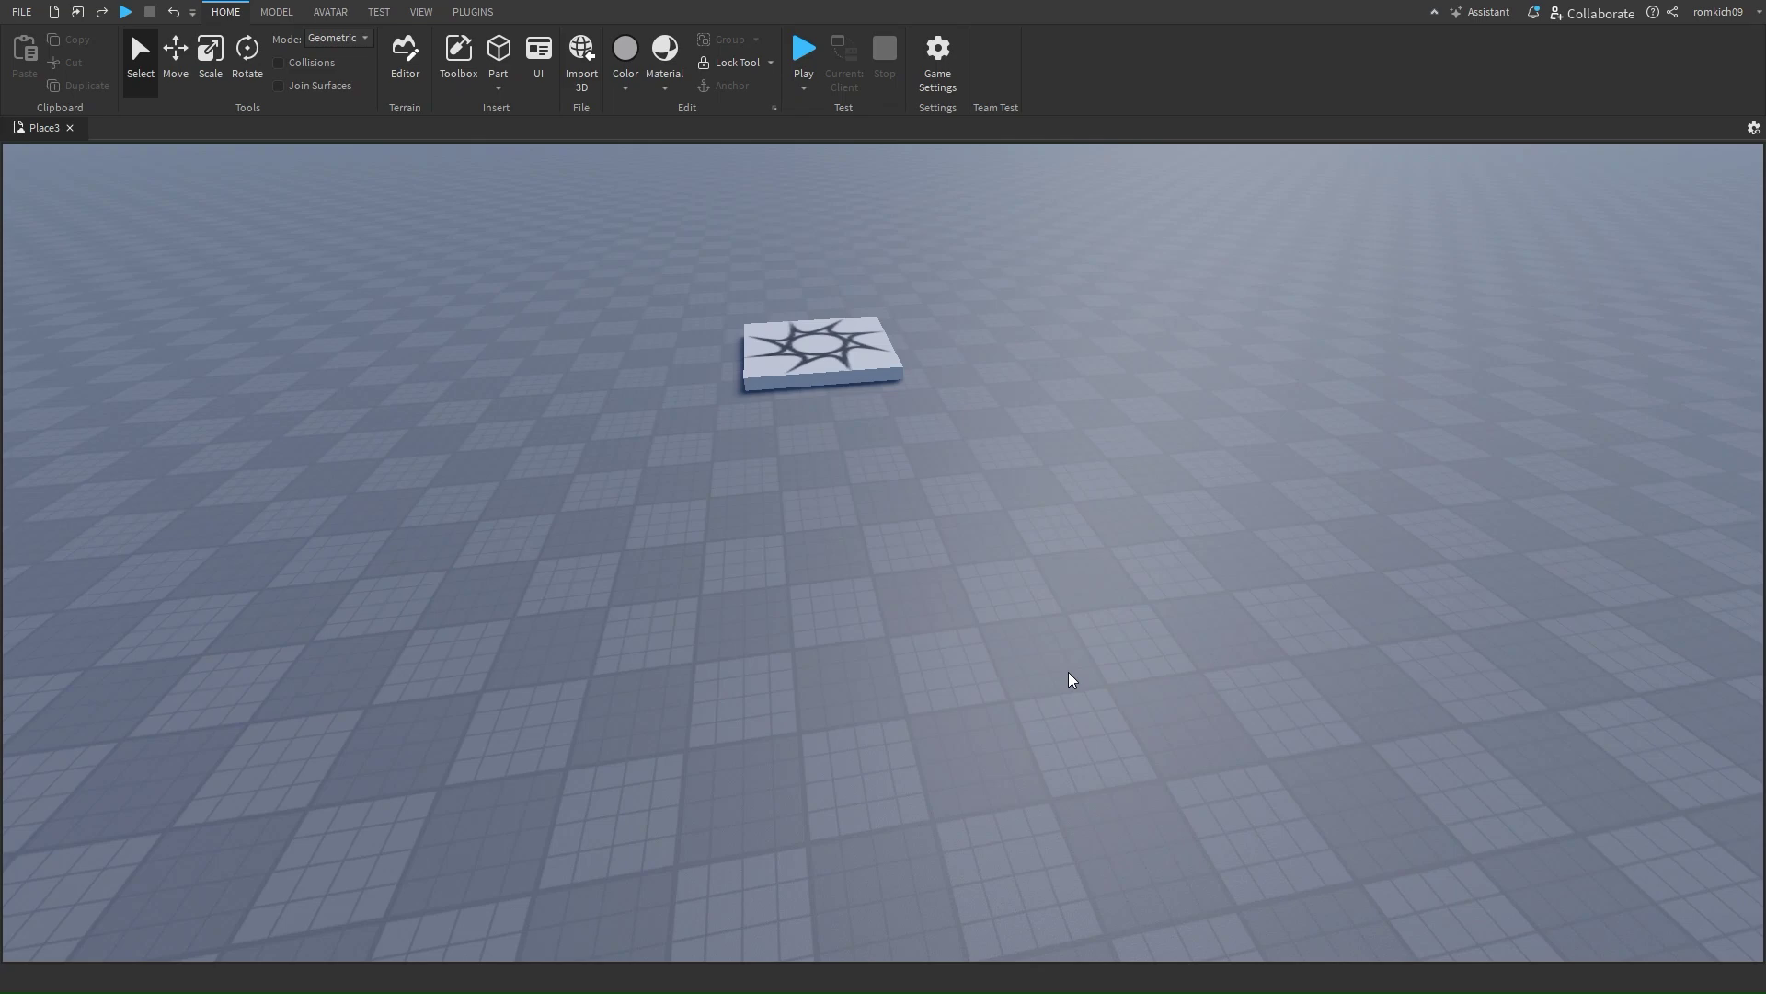
Step: Tilt the view and display the Explorer and Properties panels from the View tab
{"action": "right_click_drag", "start_coordinate": [1070, 679], "coordinate": [1041, 689]}
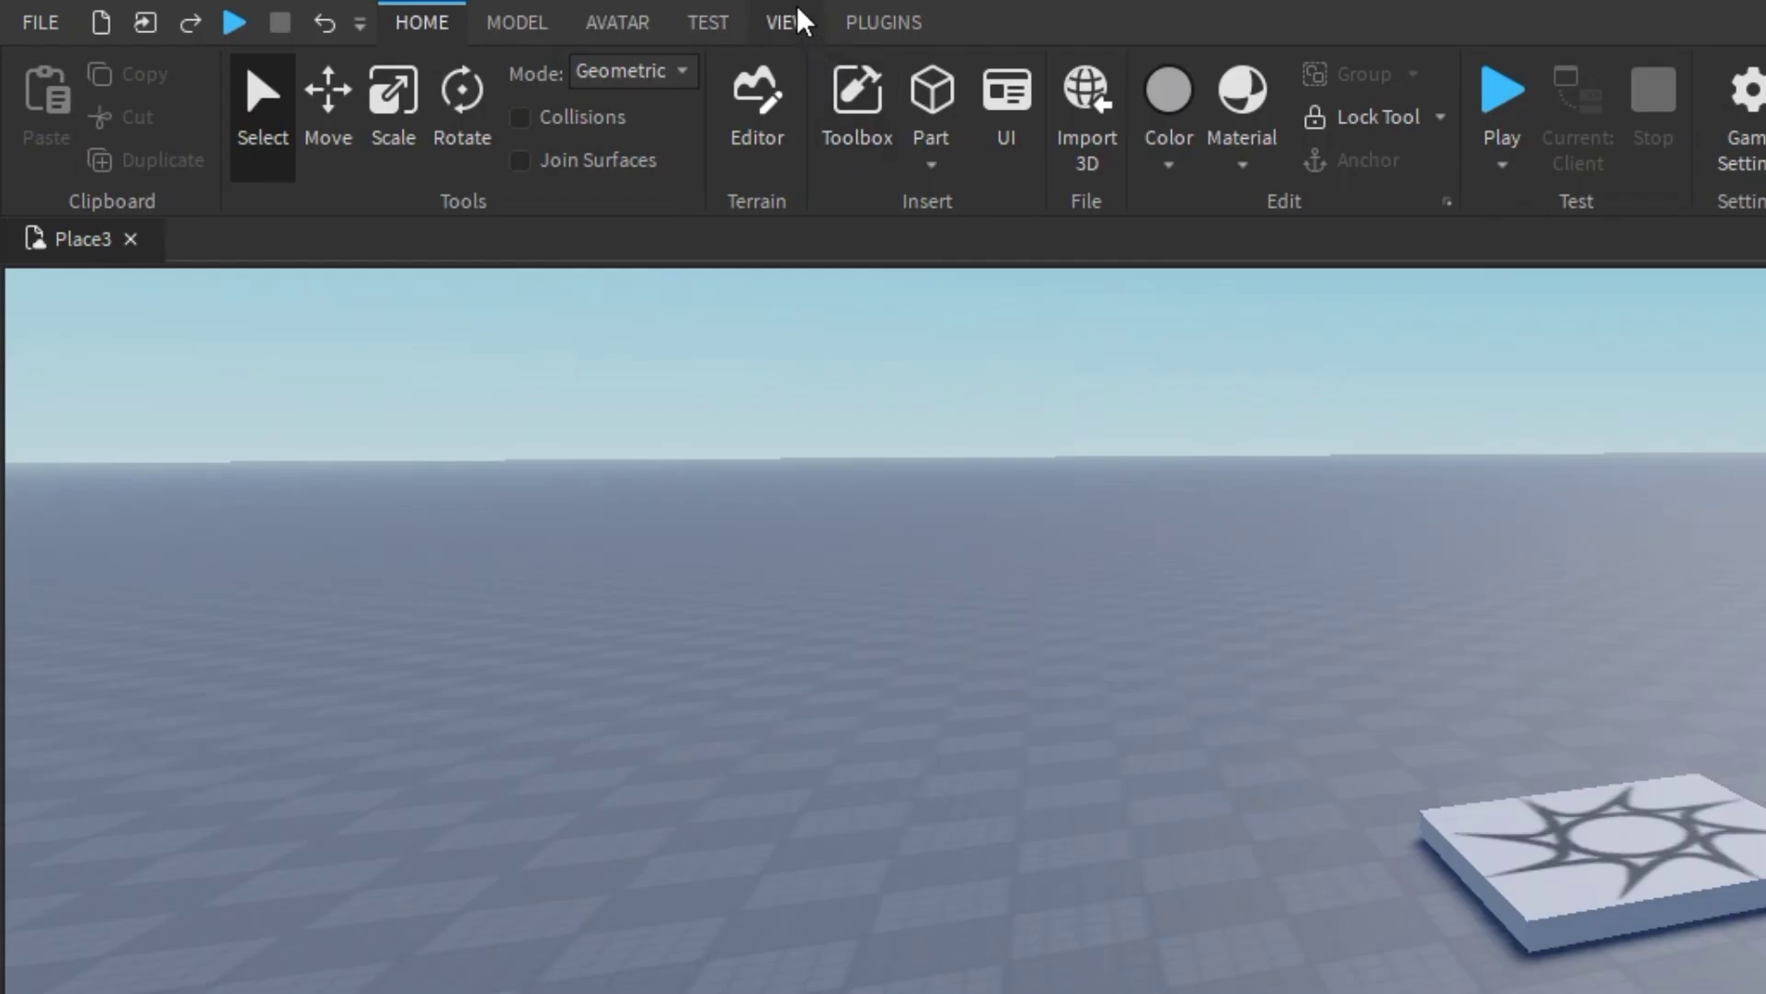
{"action": "left_click", "coordinate": [787, 22]}
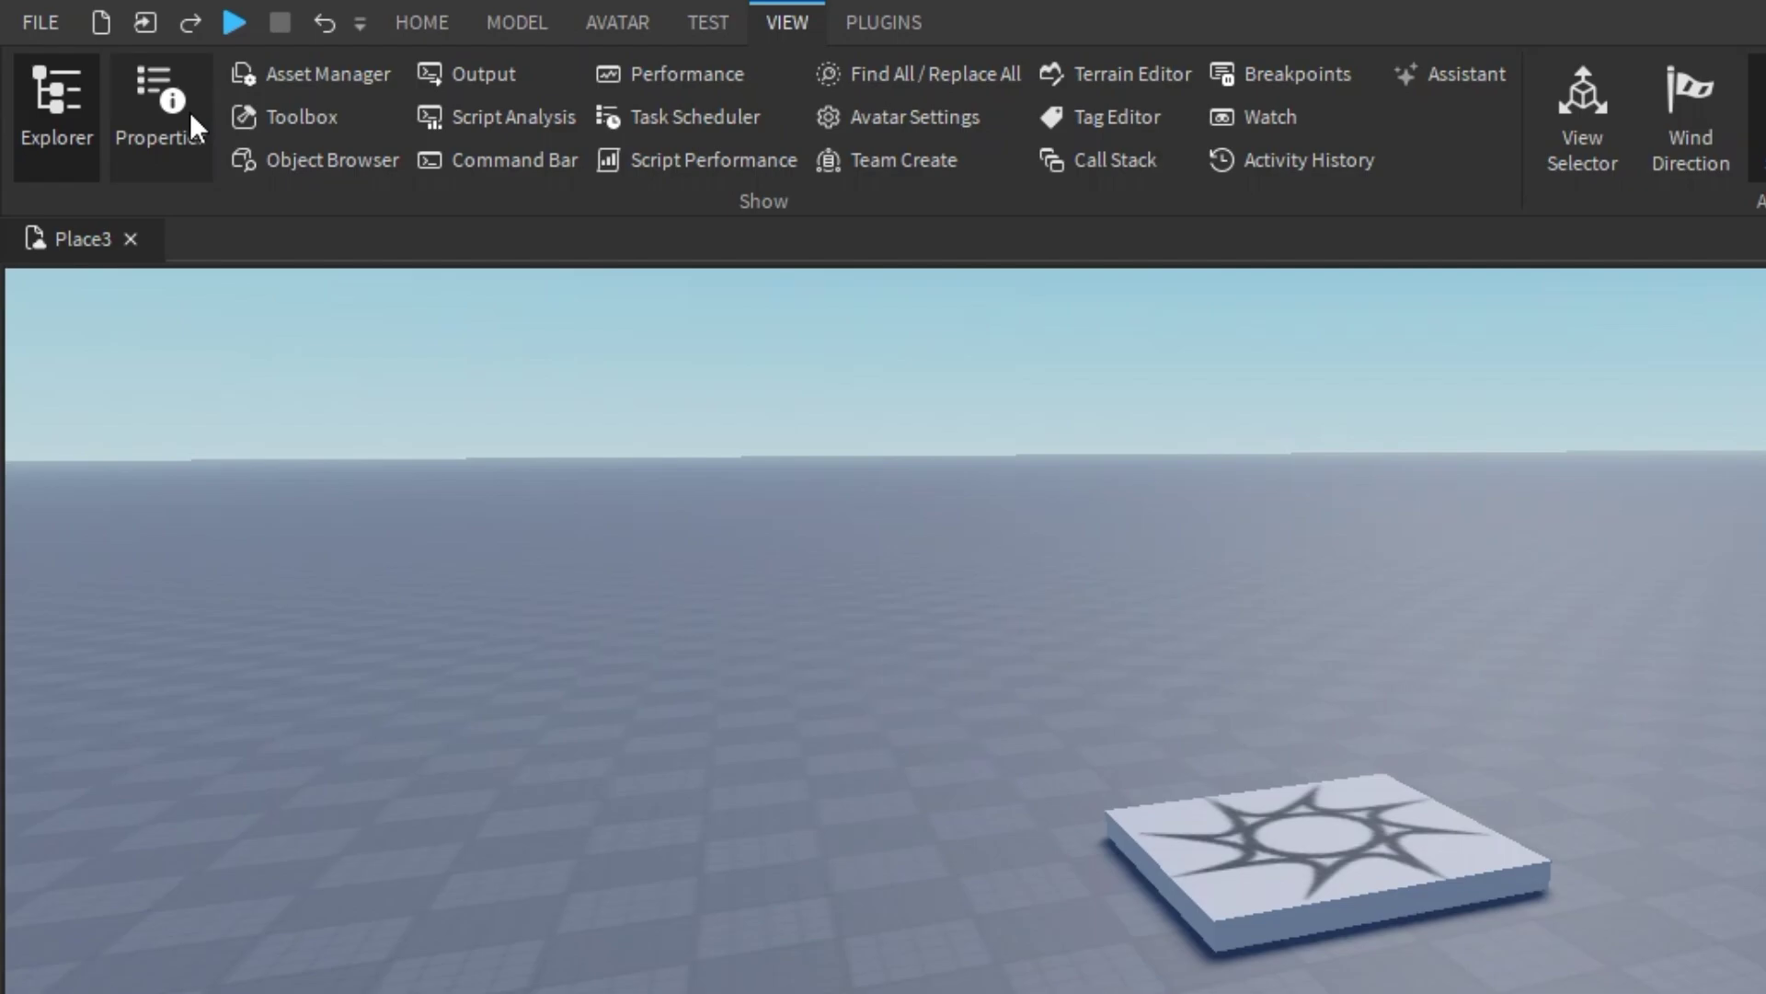
{"action": "left_click", "coordinate": [188, 111]}
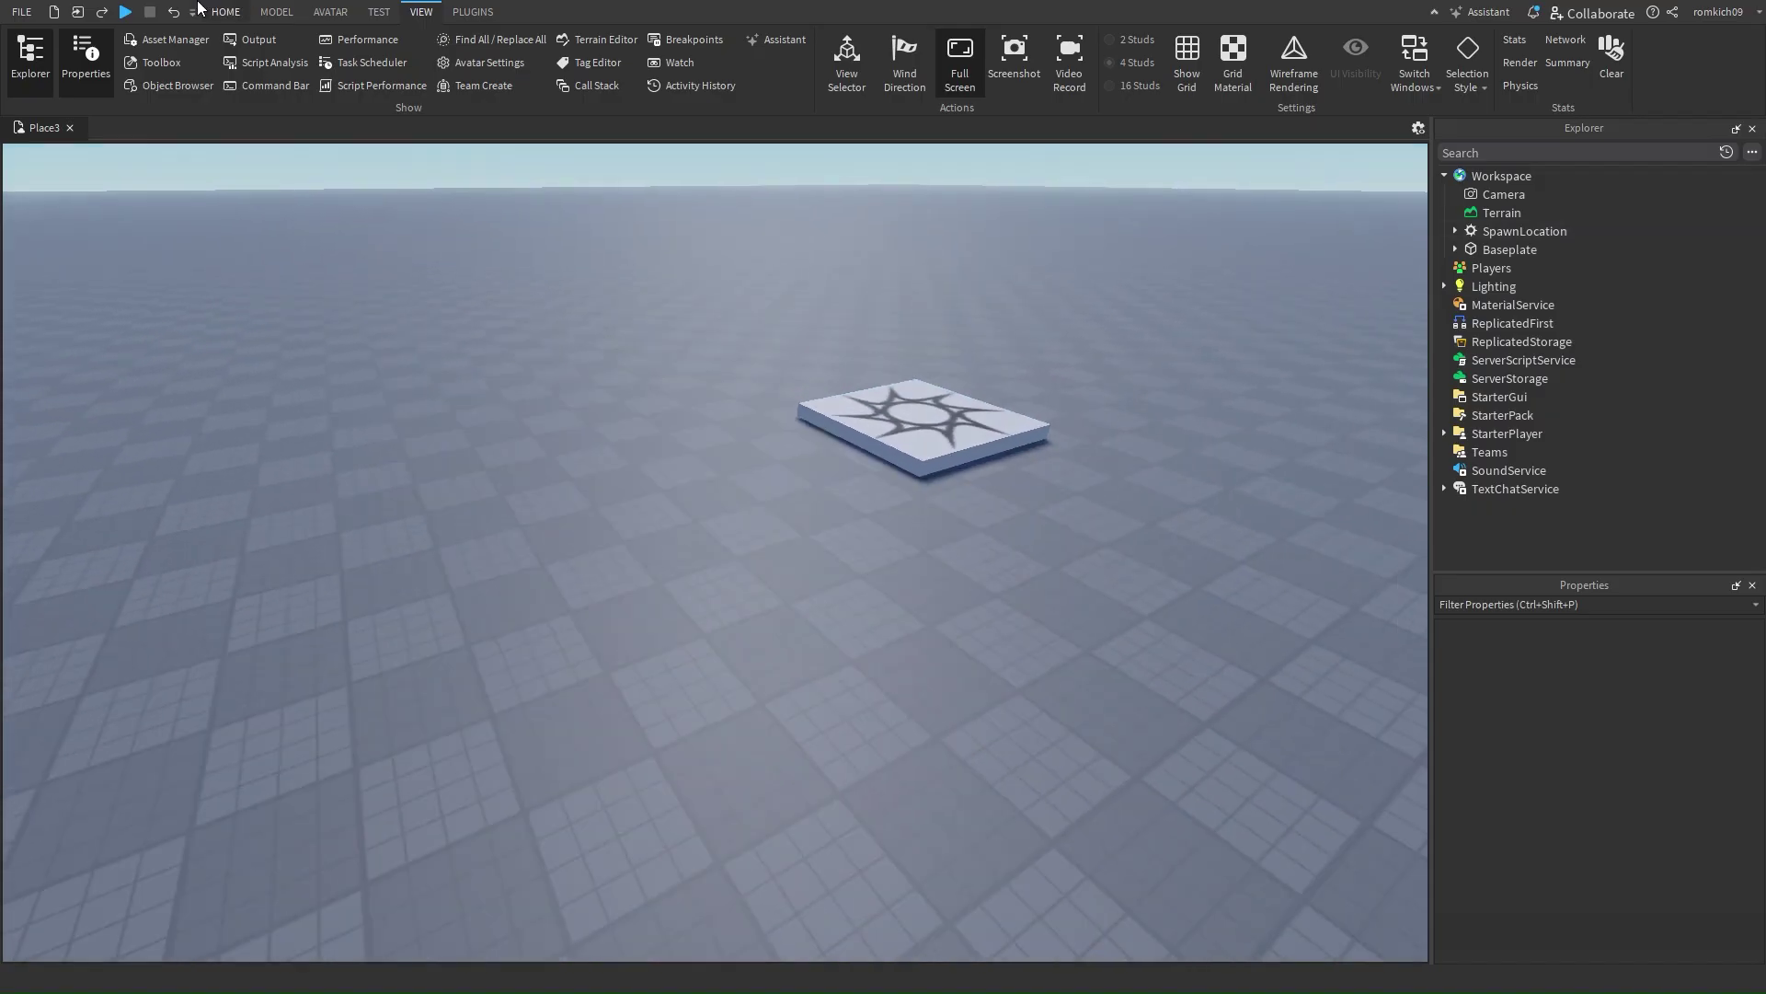
{"action": "left_click", "coordinate": [225, 11]}
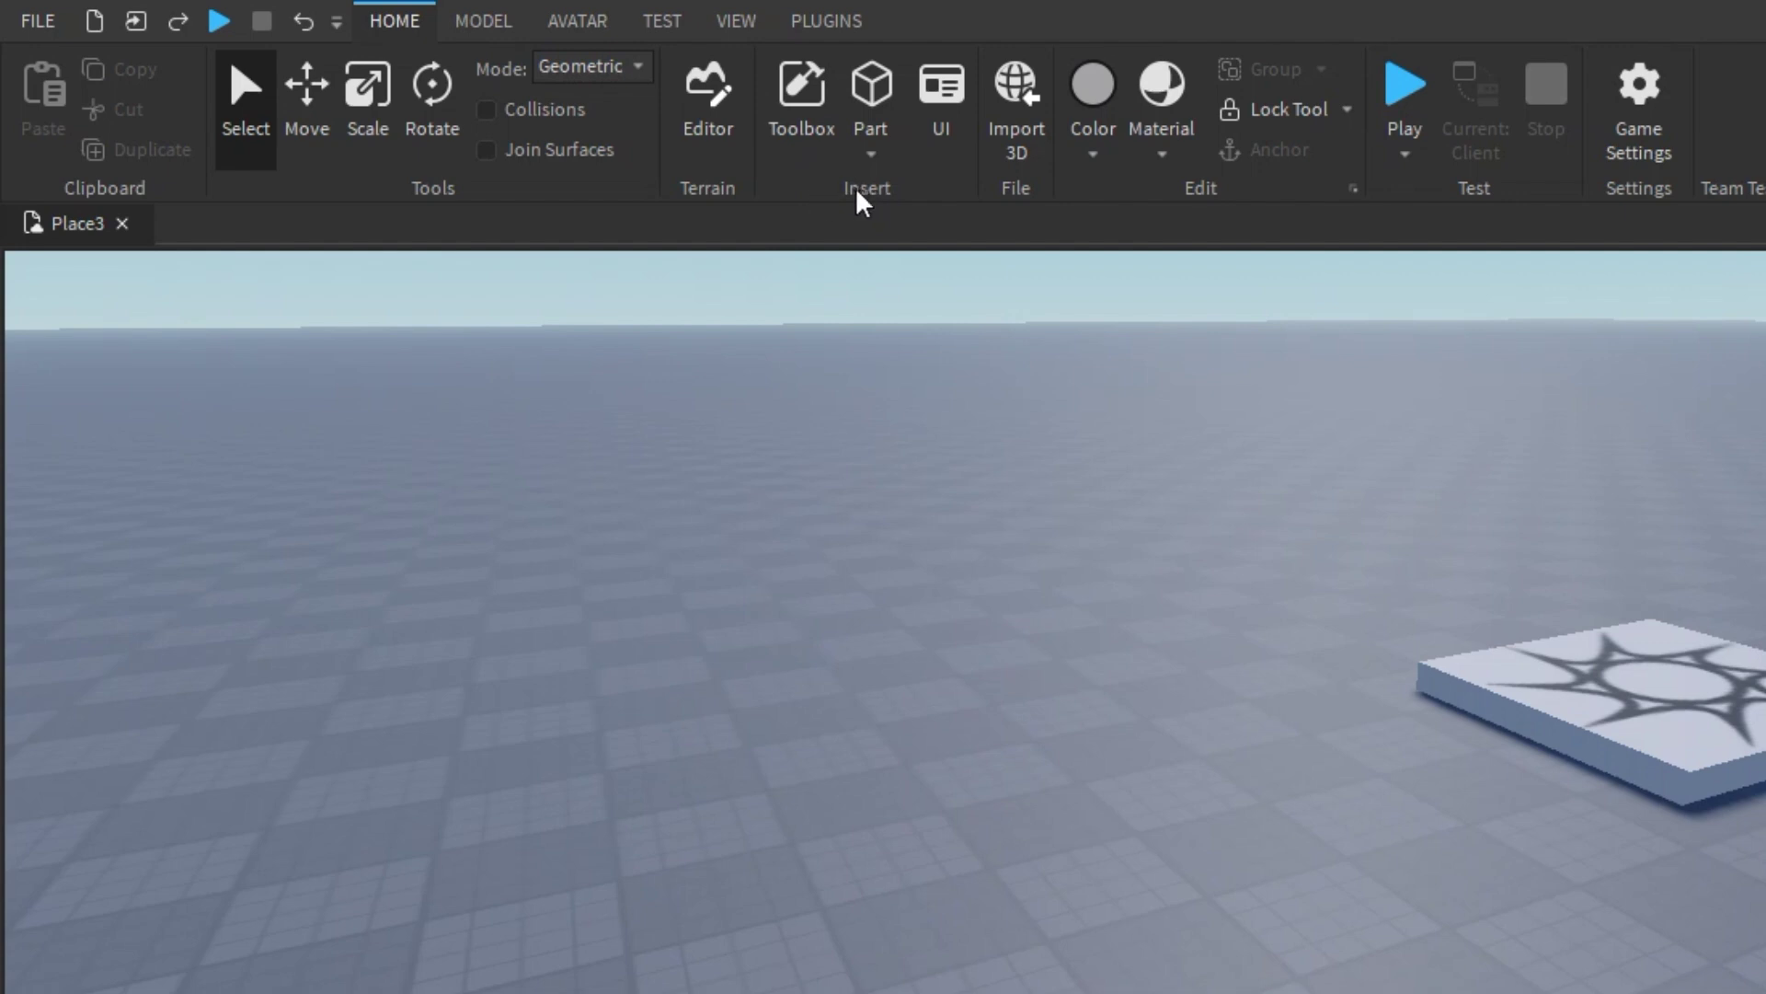
Step: Insert a cylinder, rotate it 90° onto its side and flatten it to 0.5, 2, 2
{"action": "left_click", "coordinate": [871, 152]}
{"action": "left_click", "coordinate": [940, 327]}
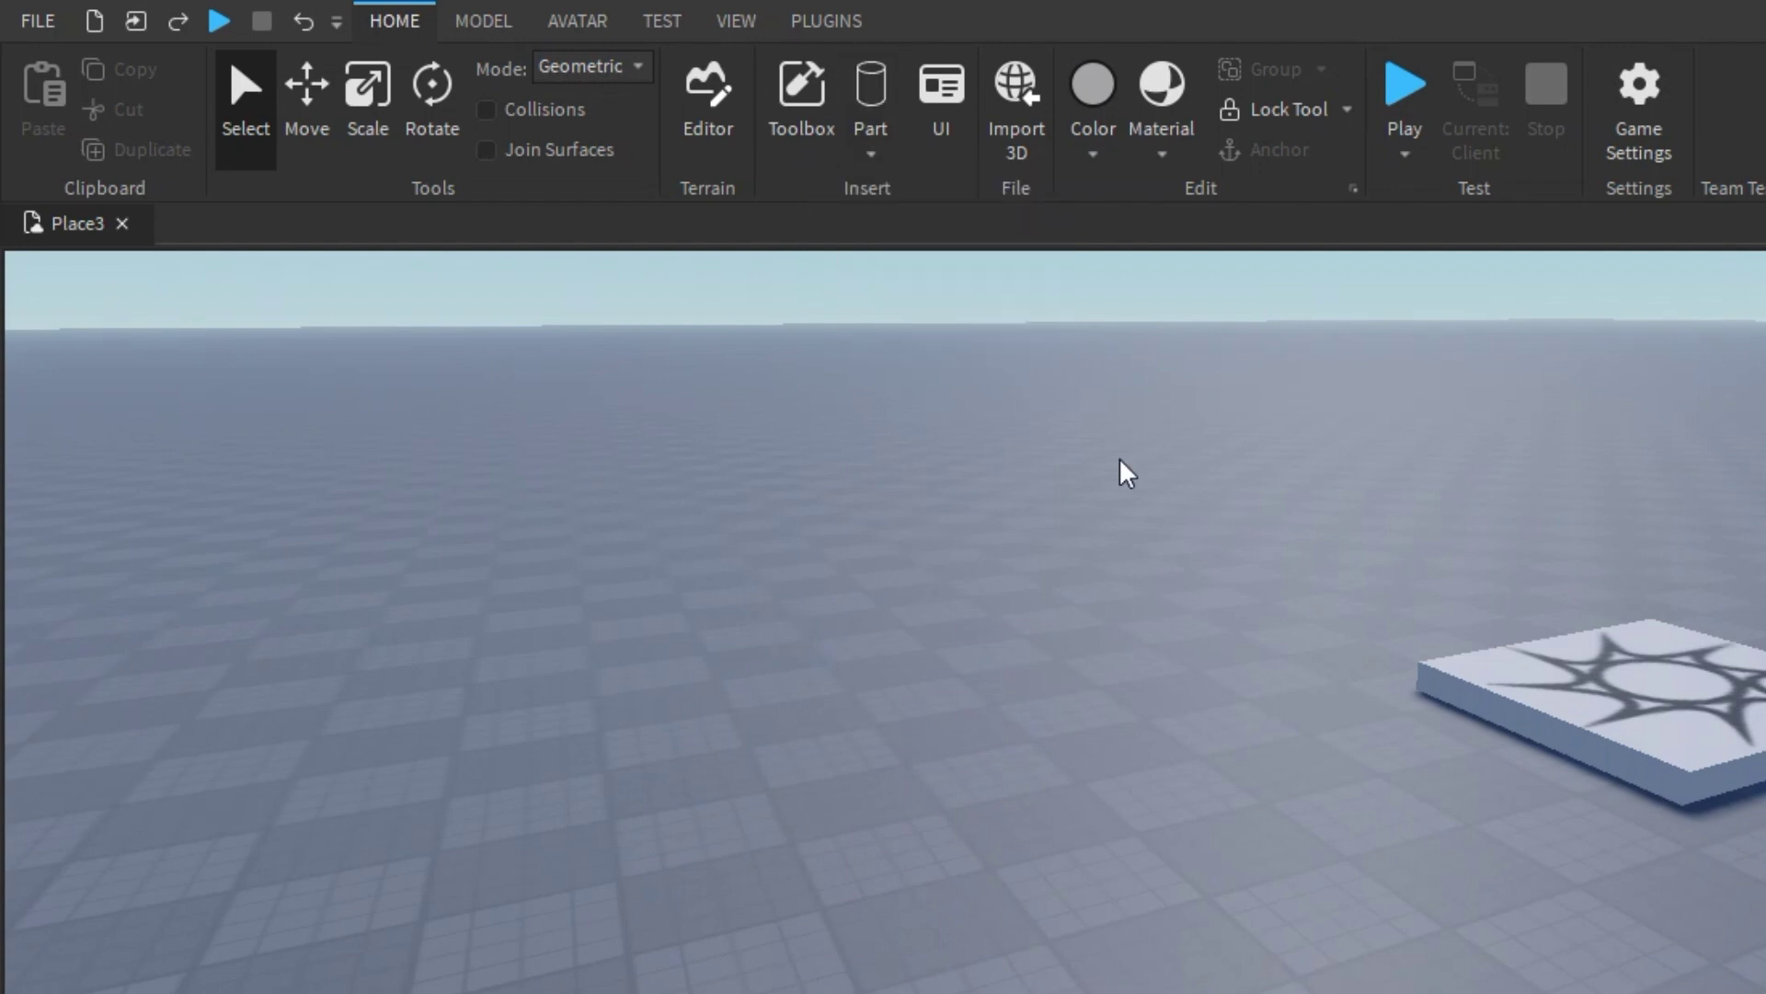
{"action": "key", "text": "ctrl+4"}
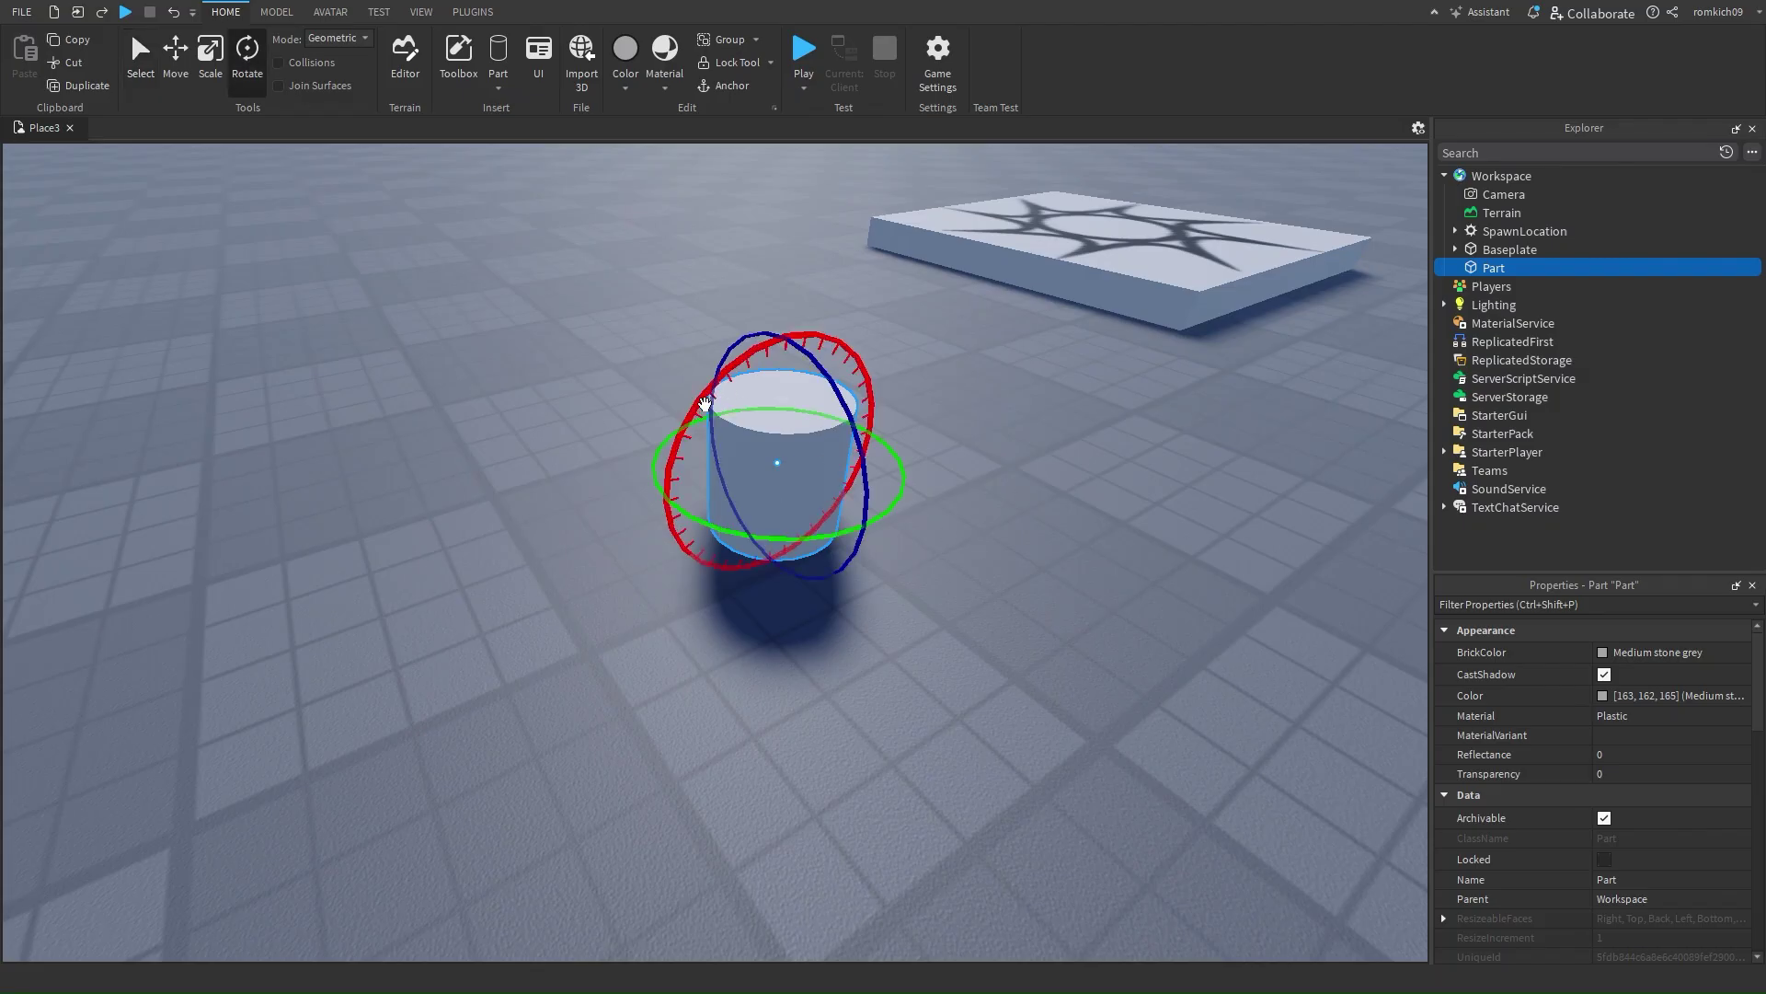
{"action": "left_click_drag", "start_coordinate": [746, 403], "coordinate": [859, 338]}
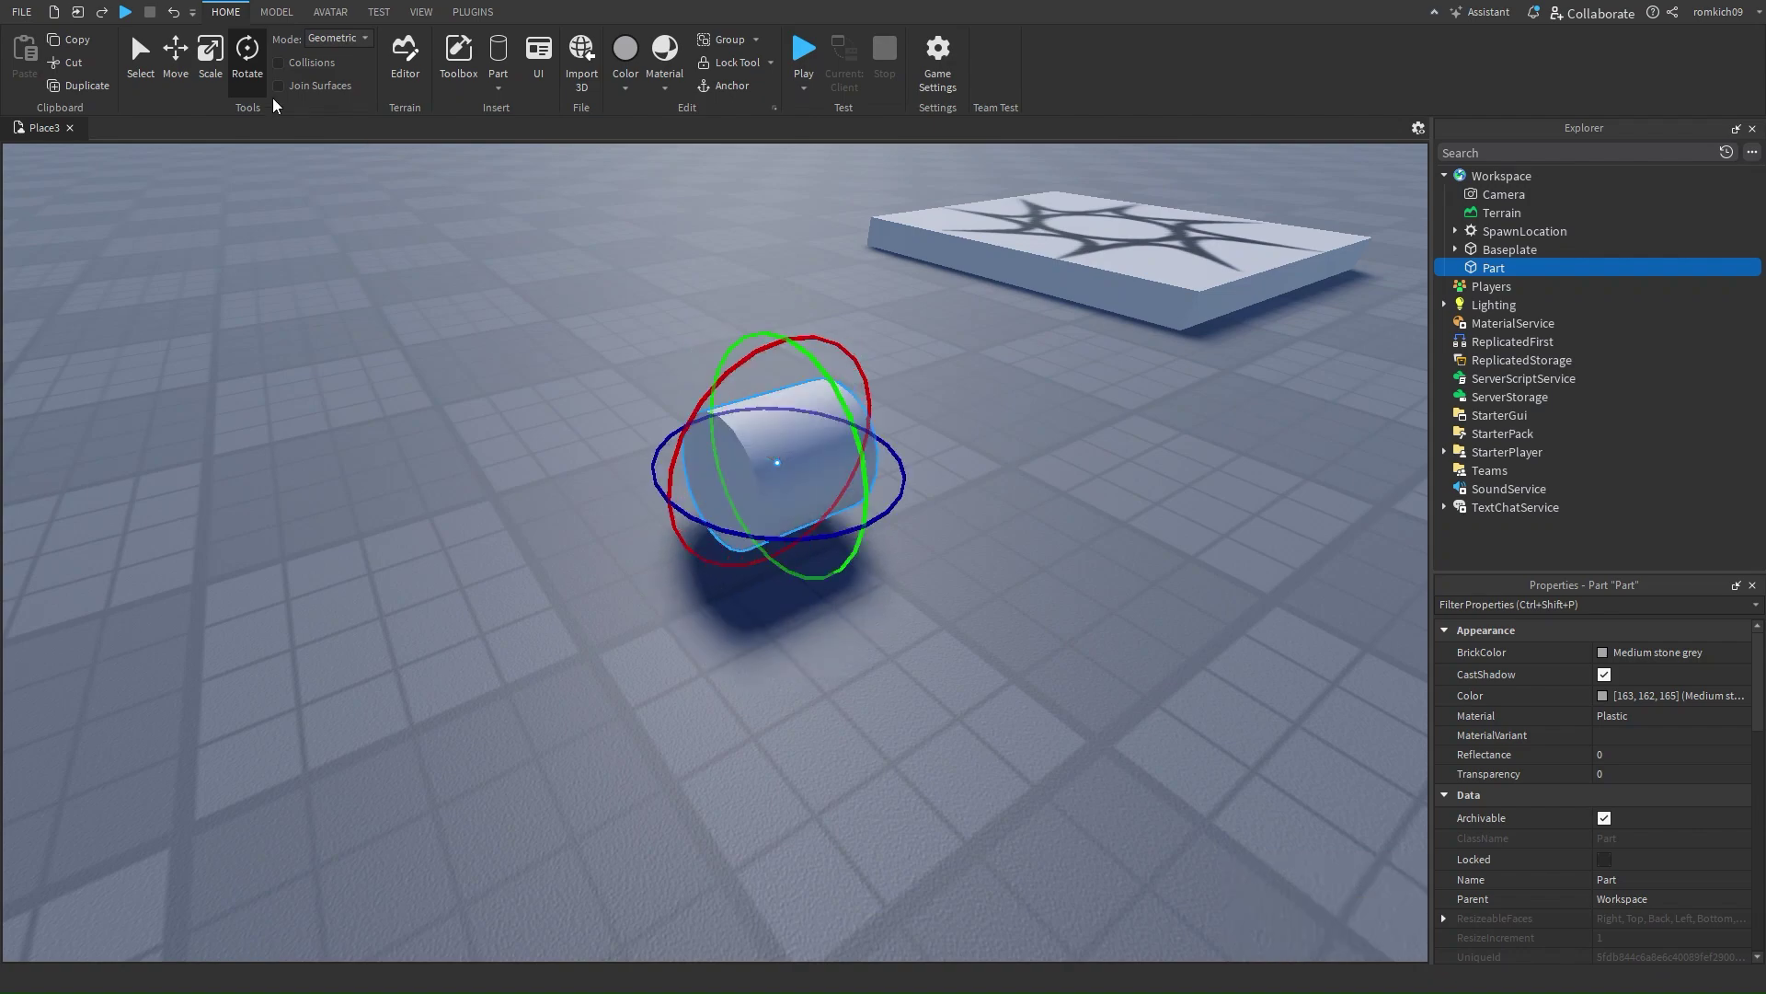
{"action": "key", "text": "ctrl+3"}
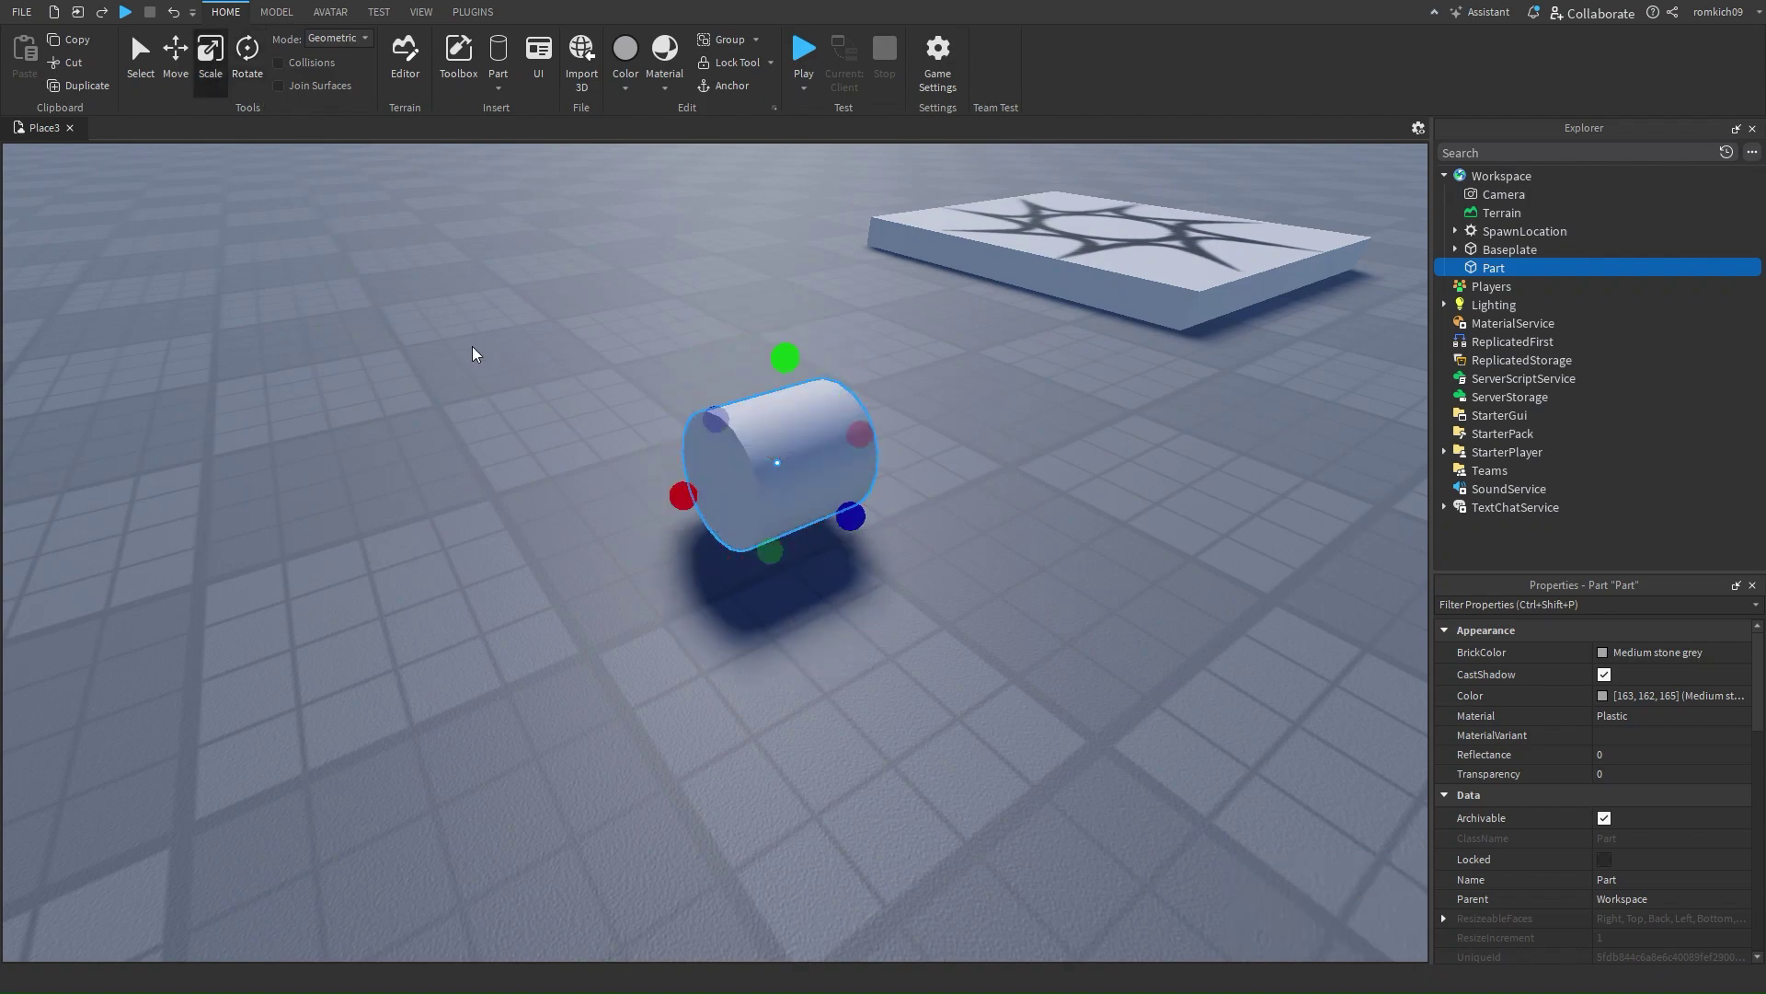
{"action": "left_click_drag", "start_coordinate": [687, 498], "coordinate": [929, 456]}
{"action": "right_click_drag", "start_coordinate": [930, 457], "coordinate": [754, 575]}
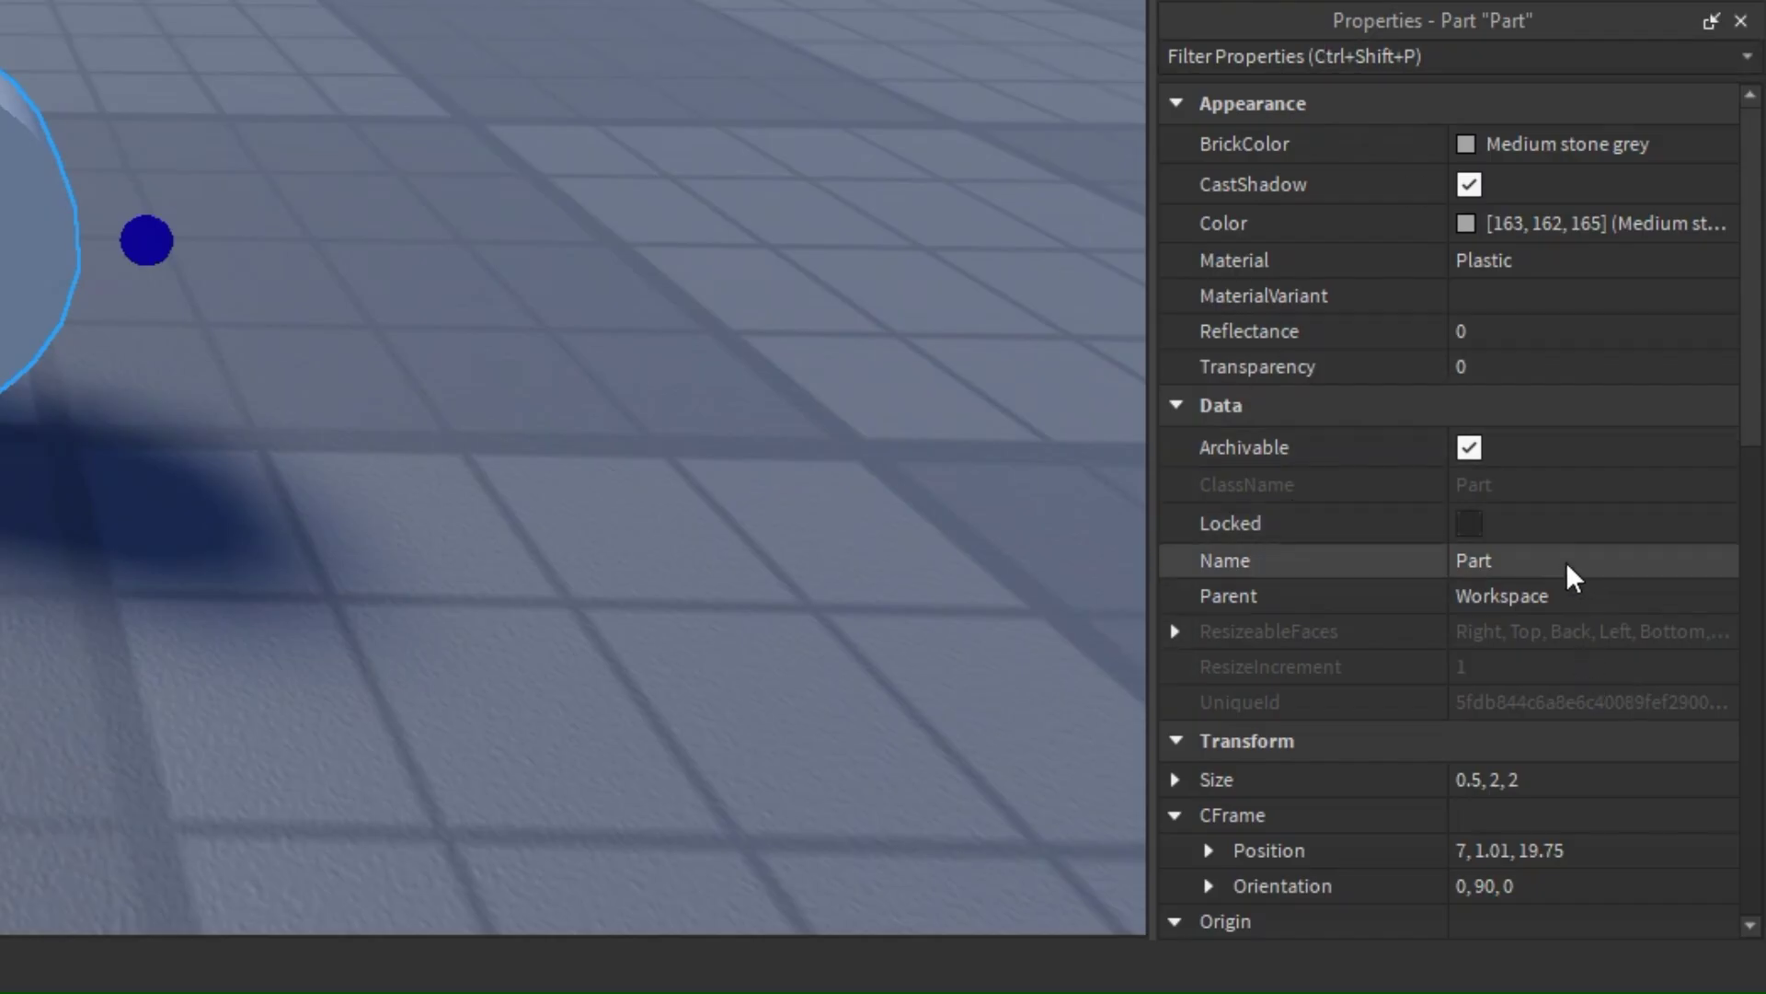
Step: Name the disc Coin, turn off CanCollide, and add a Script to ServerScriptService
{"action": "left_click", "coordinate": [1605, 756]}
{"action": "type", "text": "Coin"}
{"action": "key", "text": "Return"}
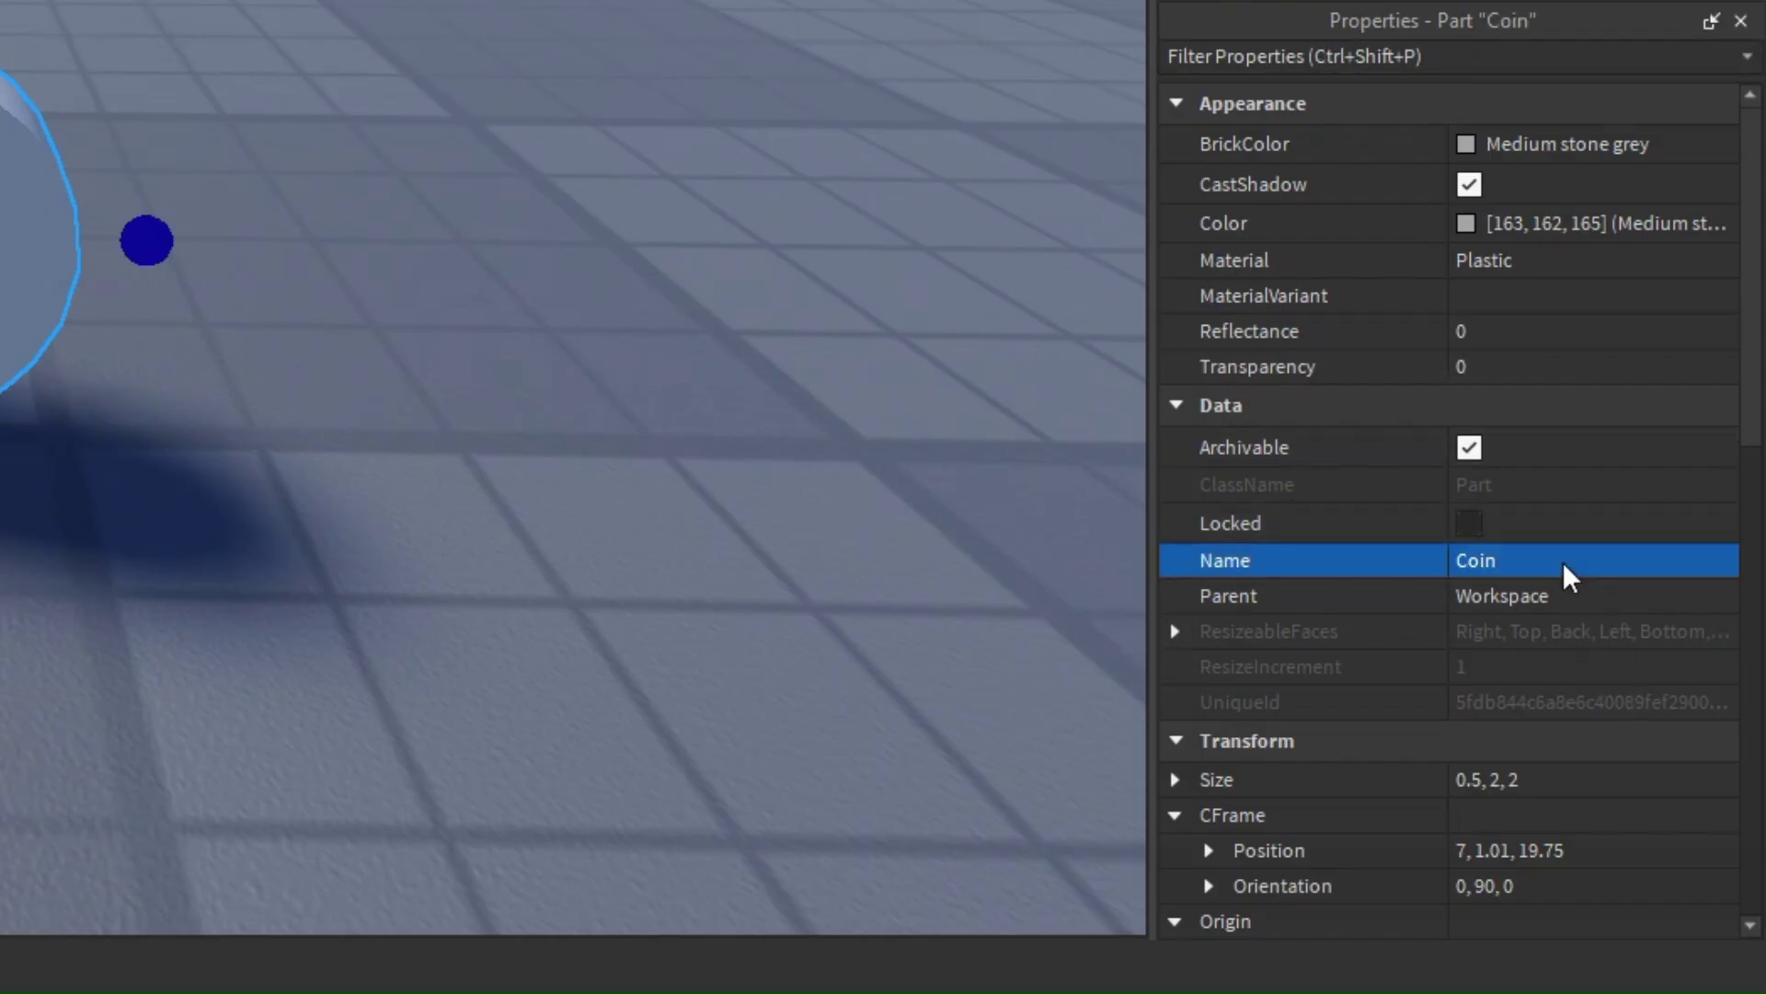
{"action": "scroll", "coordinate": [1563, 562], "scroll_direction": "down", "scroll_amount": 5}
{"action": "scroll", "coordinate": [1563, 562], "scroll_direction": "down", "scroll_amount": 2}
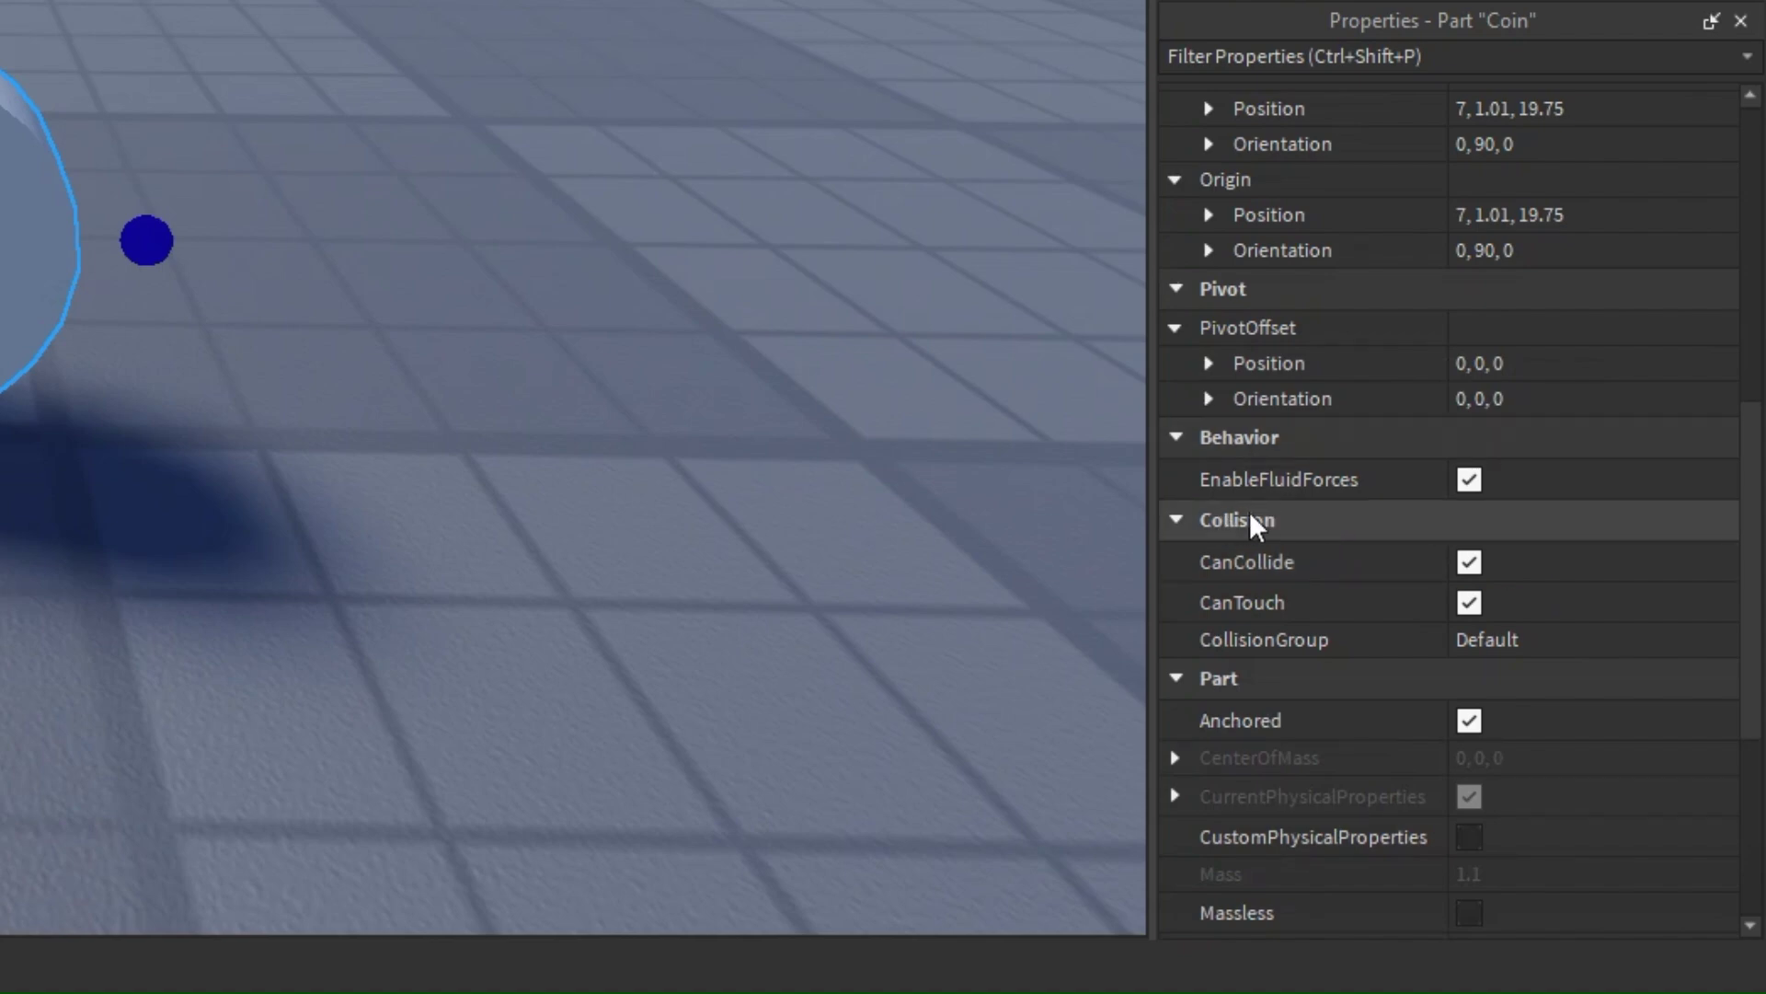
{"action": "scroll", "coordinate": [1330, 526], "scroll_direction": "down", "scroll_amount": 3}
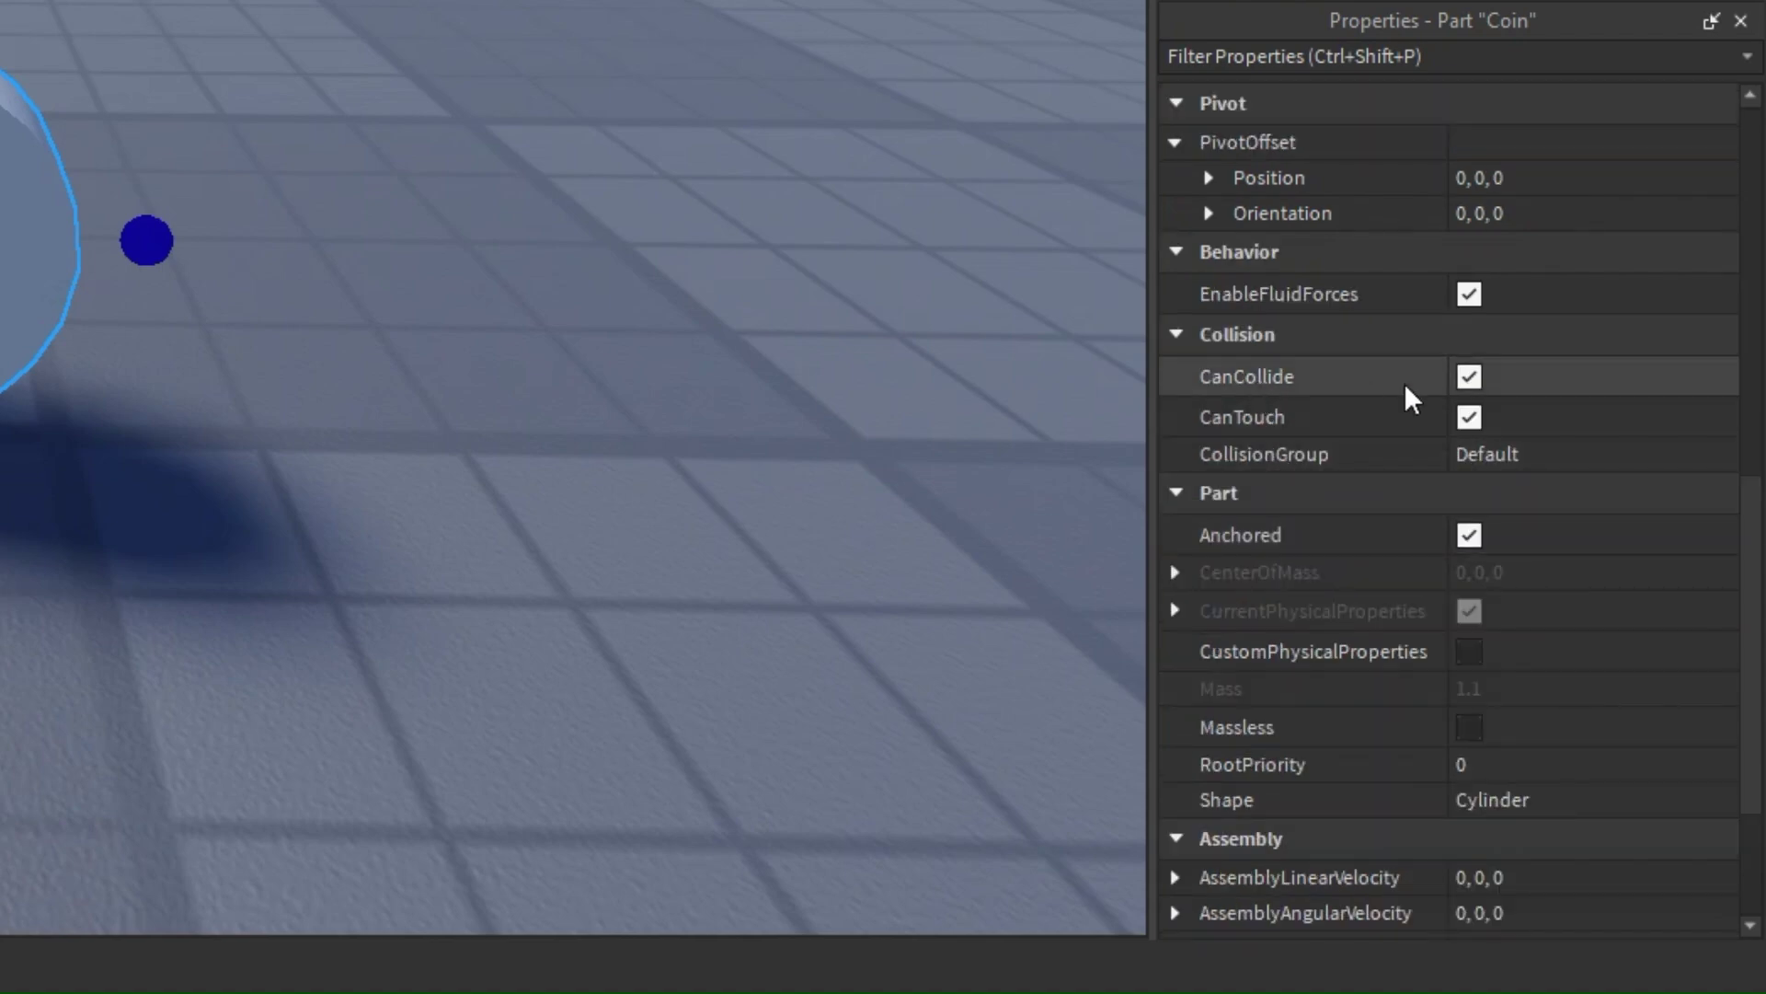
{"action": "left_click", "coordinate": [1468, 375]}
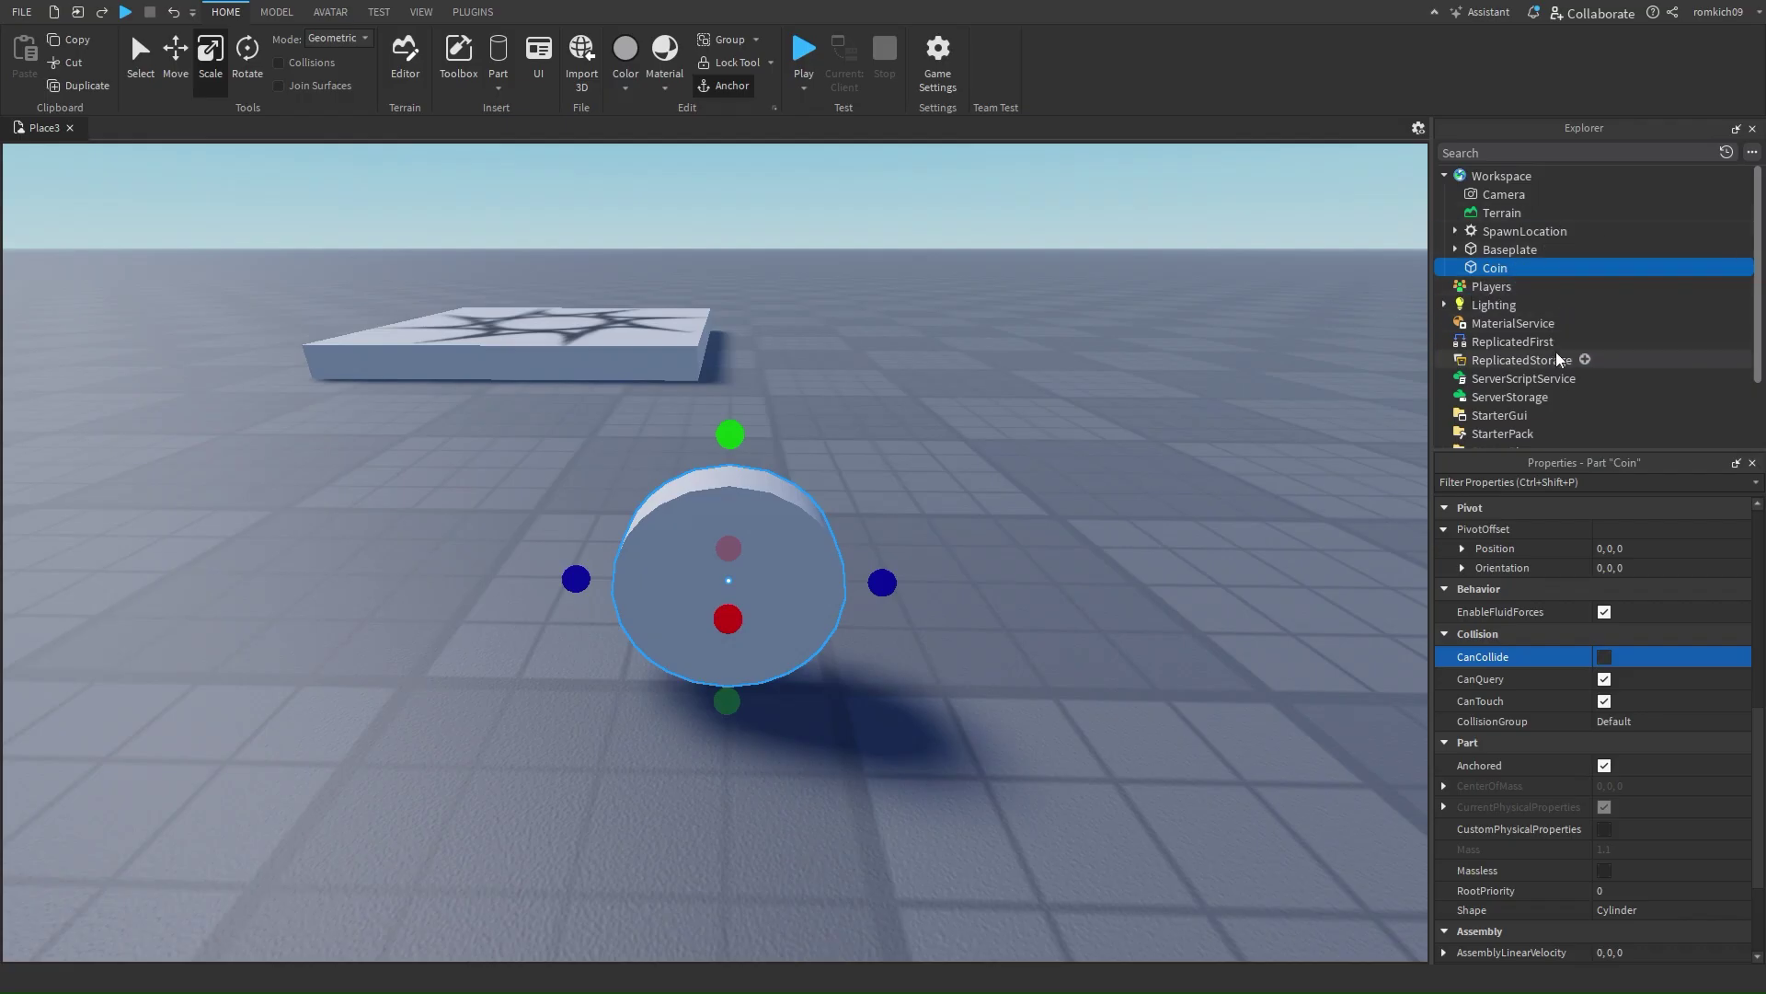
{"action": "scroll", "coordinate": [1484, 286], "scroll_direction": "down", "scroll_amount": 1}
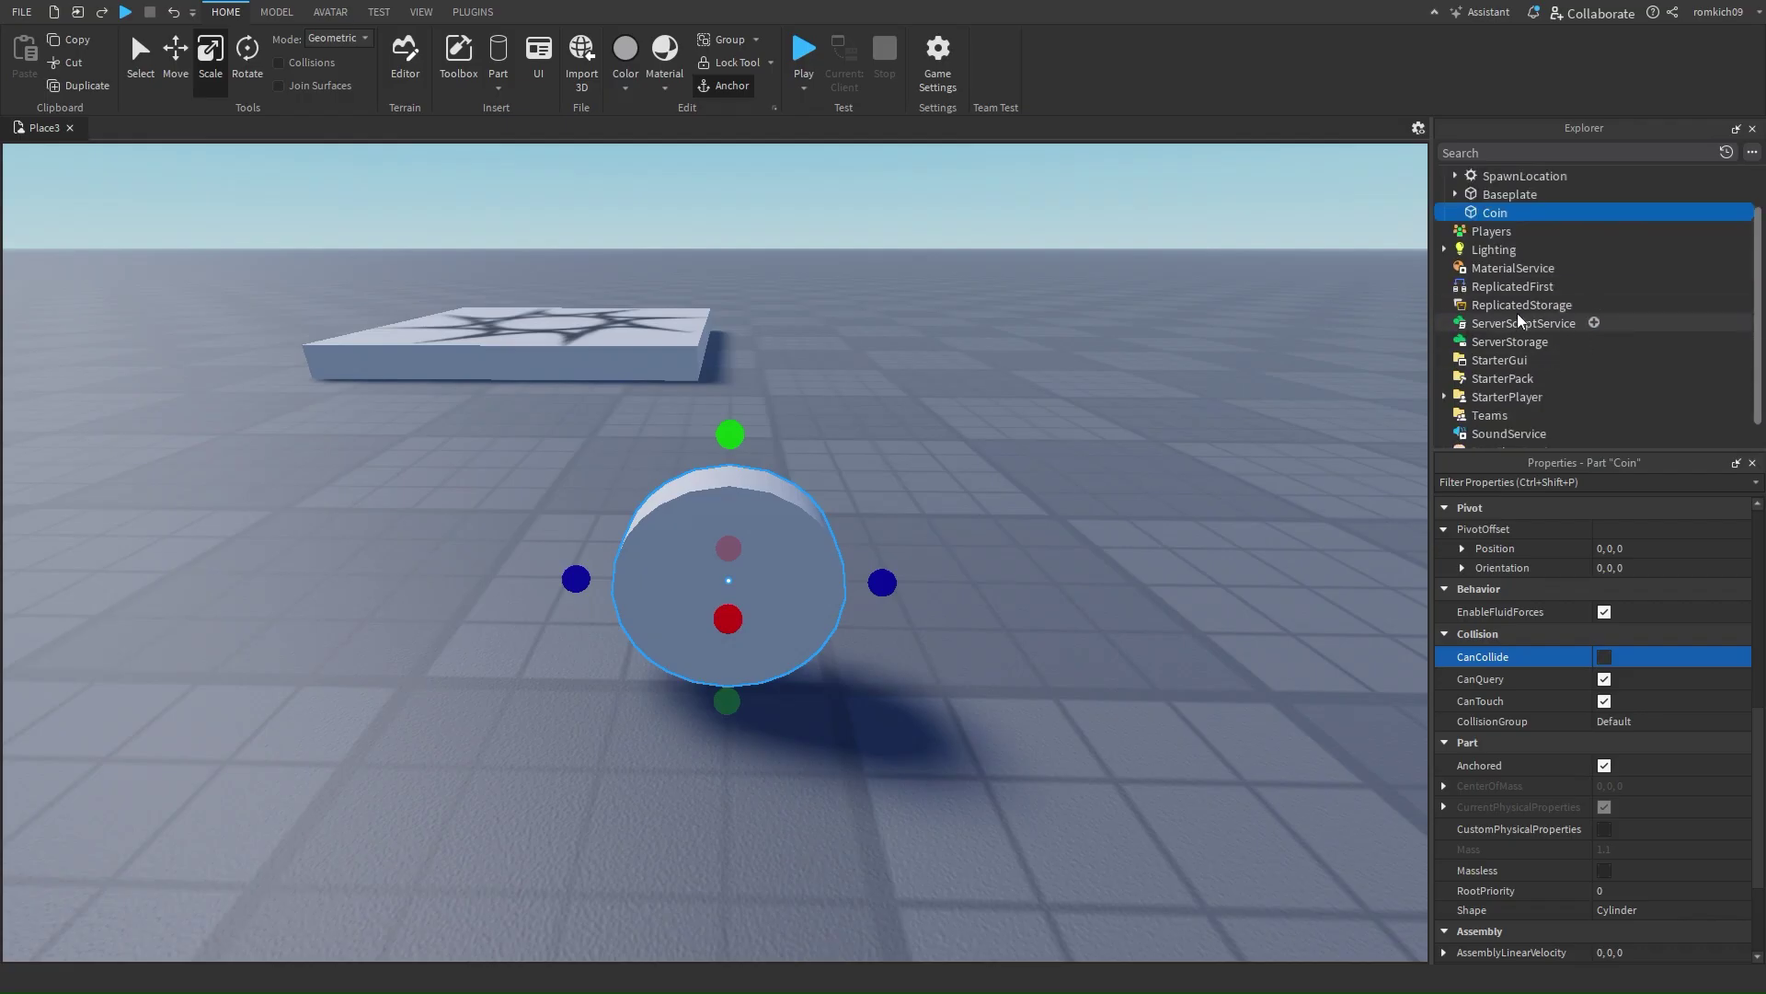
{"action": "scroll", "coordinate": [1484, 345], "scroll_direction": "up", "scroll_amount": 1}
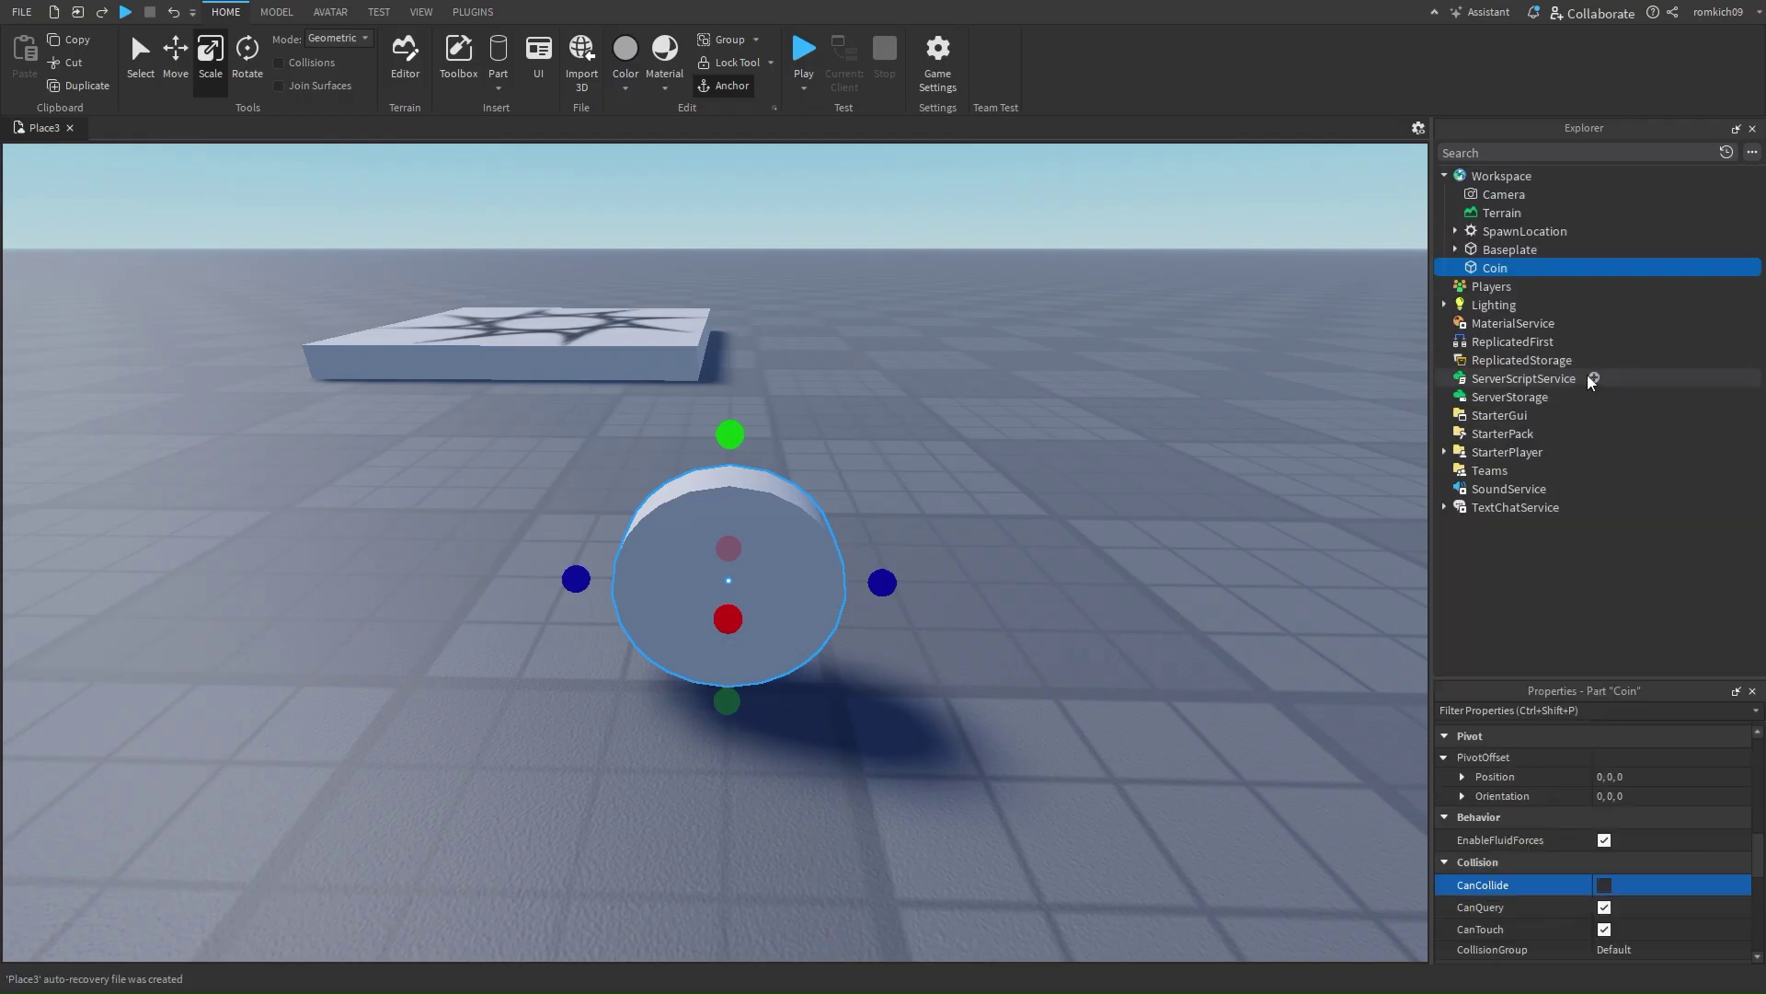
{"action": "left_click", "coordinate": [1594, 379]}
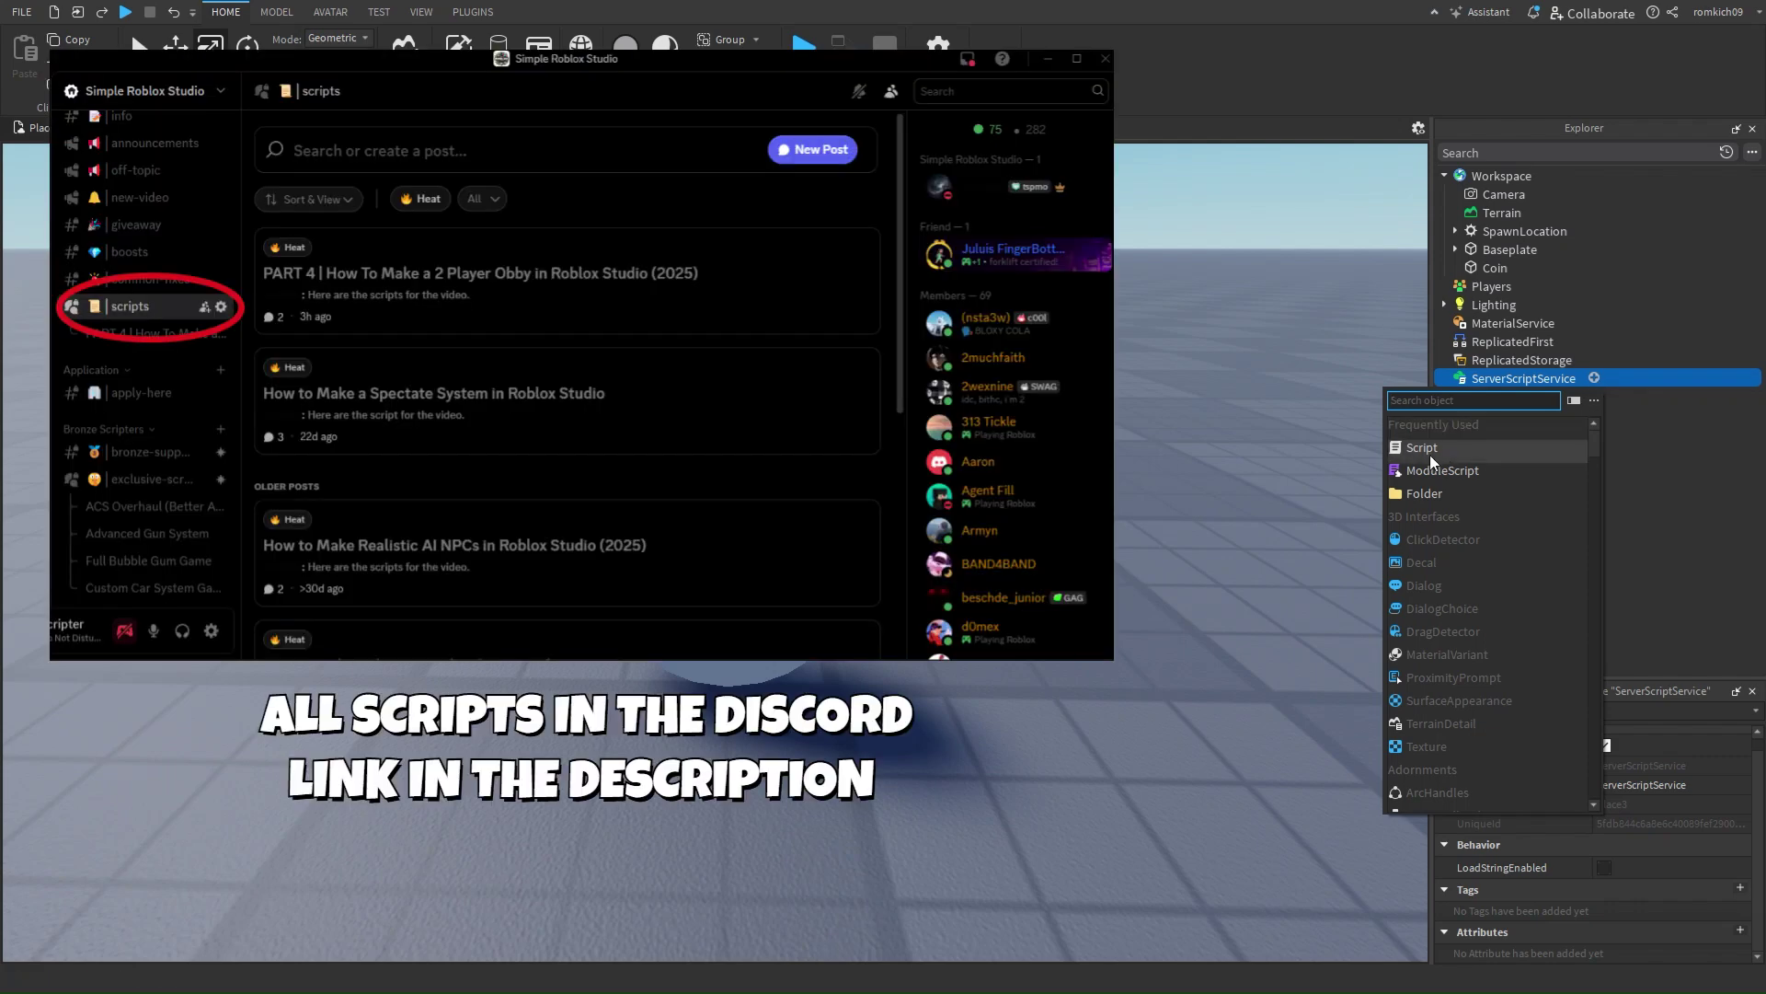
{"action": "left_click", "coordinate": [1447, 449]}
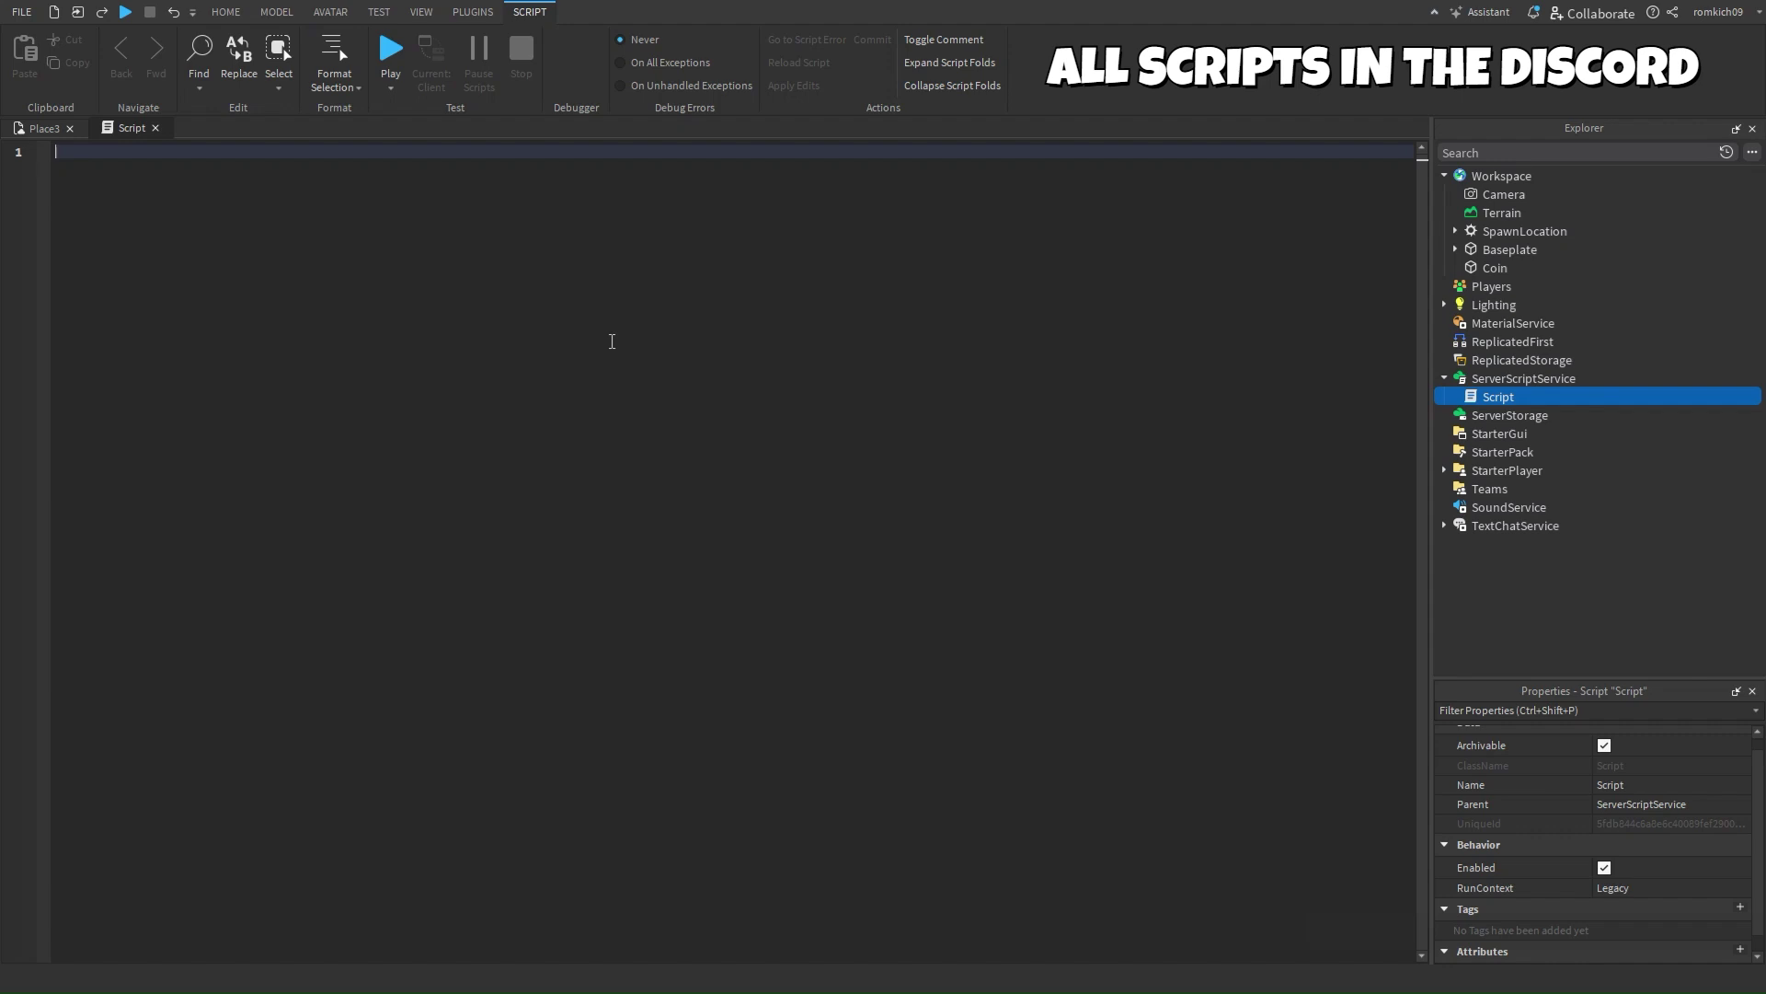
{"action": "type", "text": "game."}
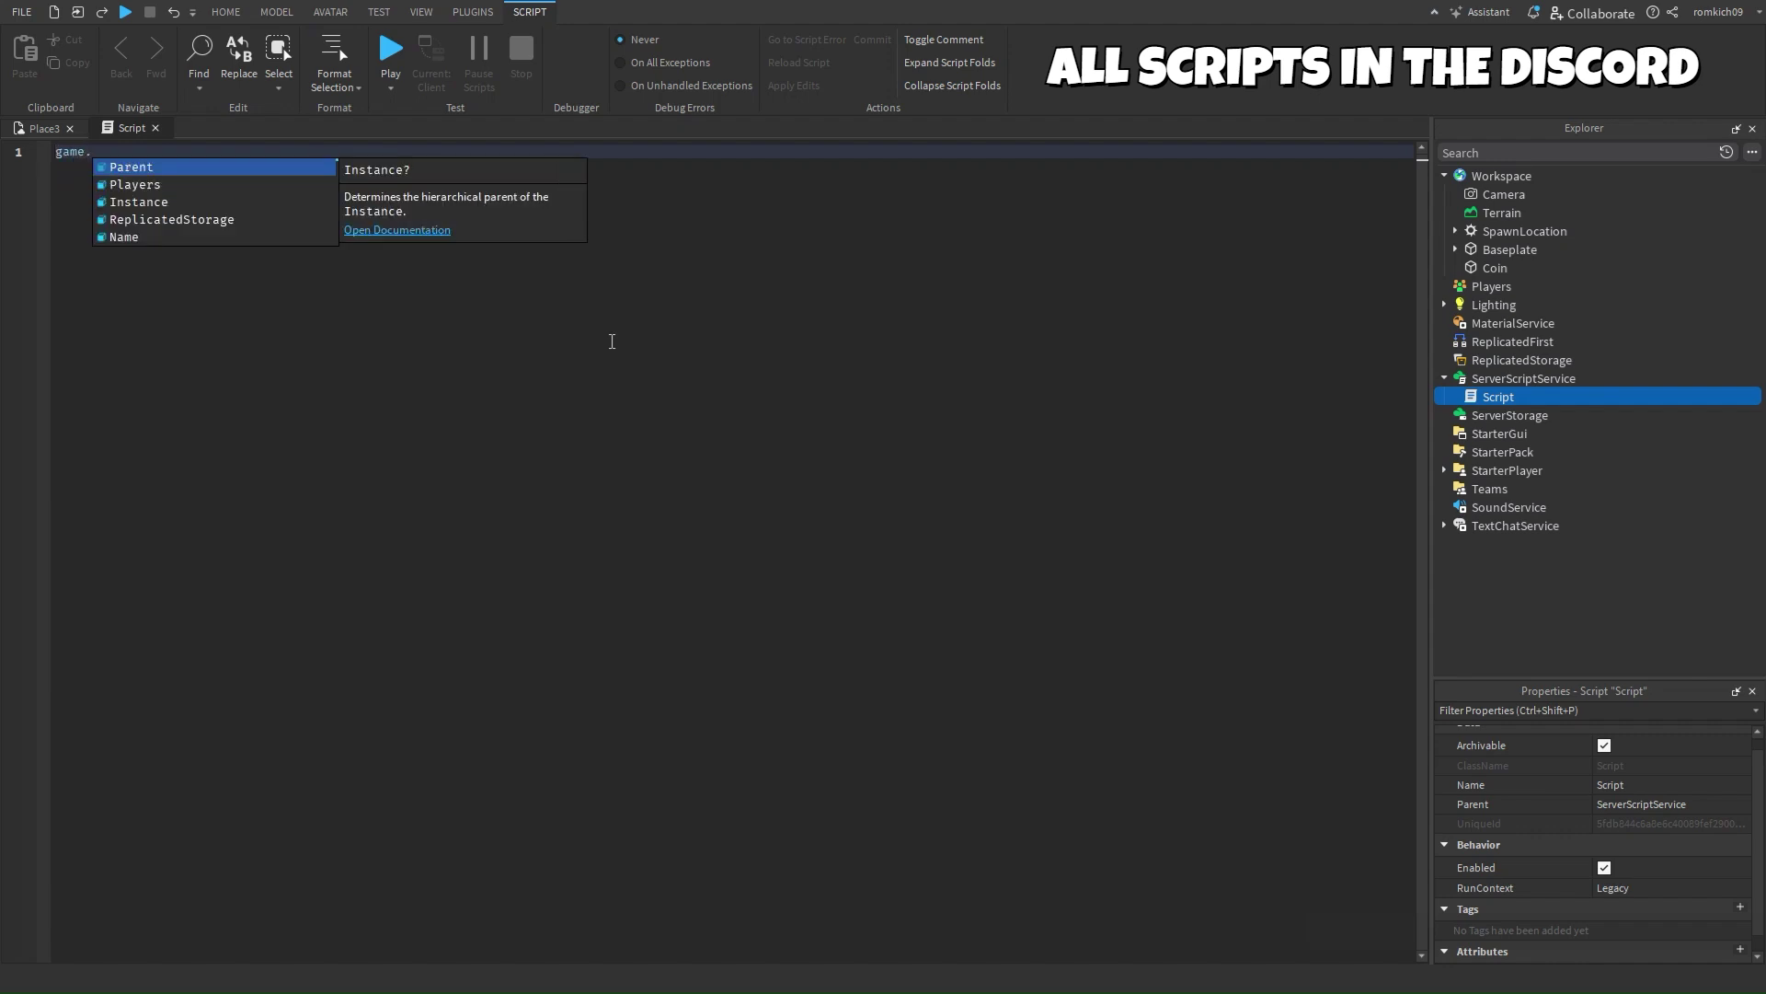
{"action": "type", "text": "Players.Pla"}
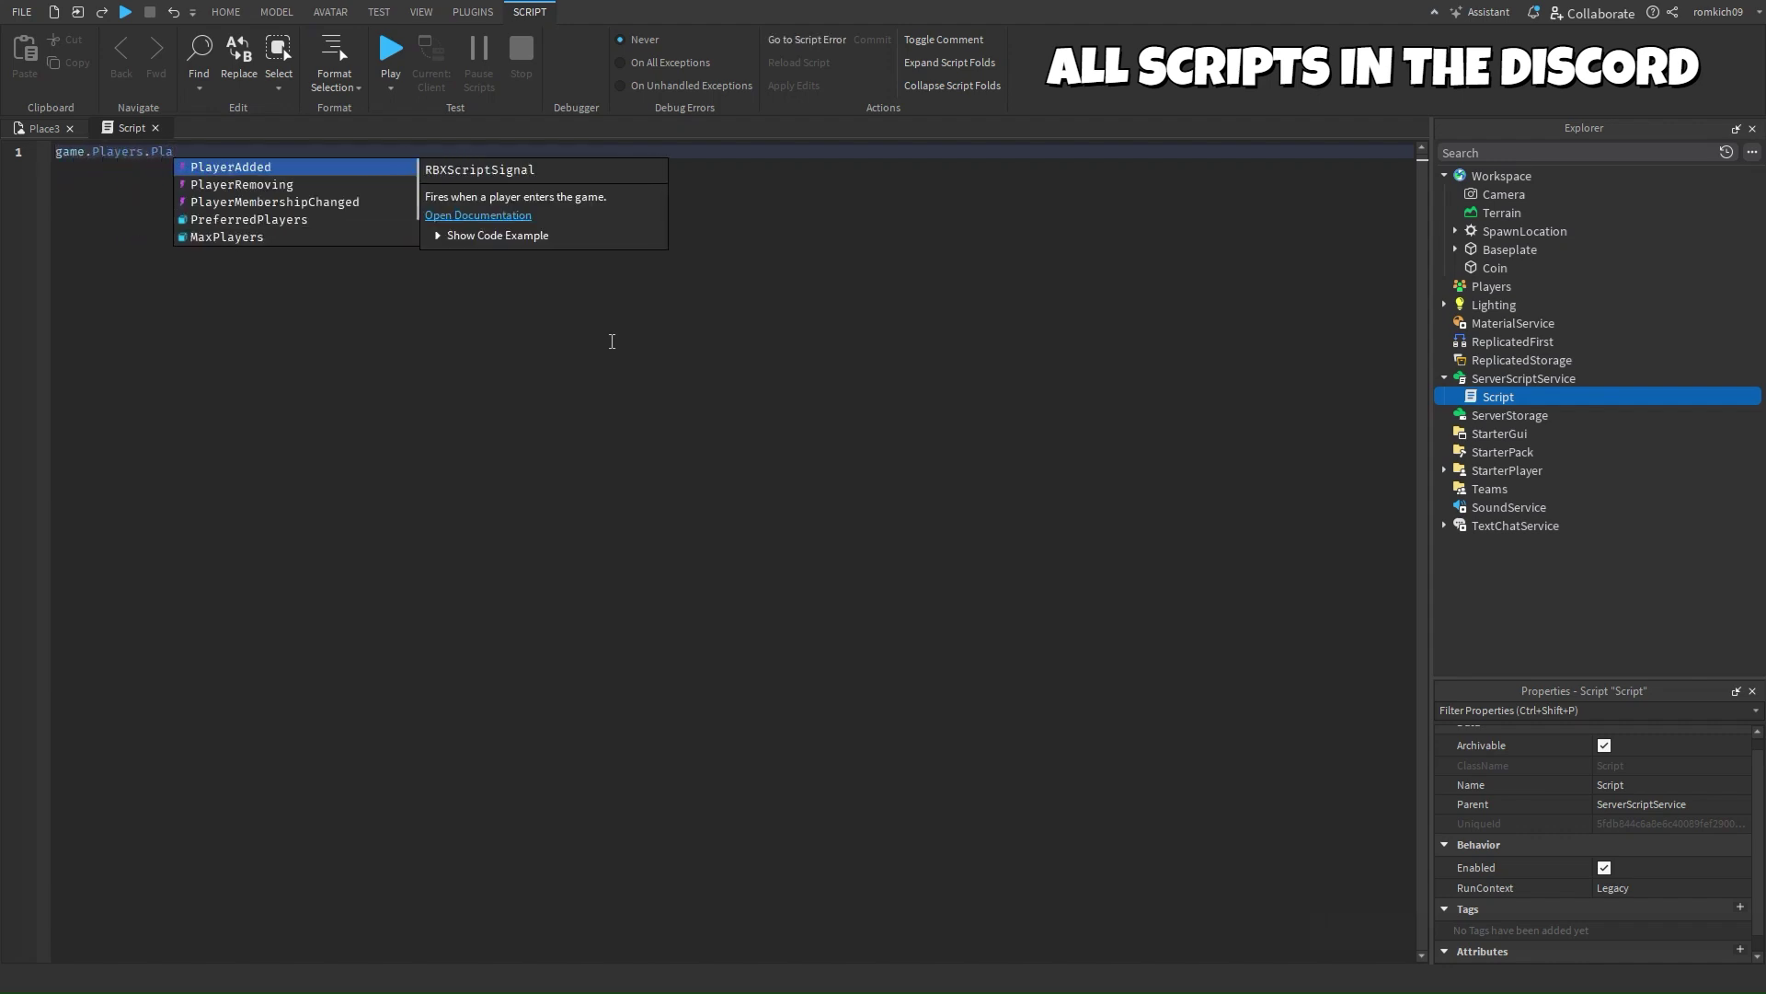
{"action": "type", "text": "yerAdded:"}
Step: Write a PlayerAdded:Connect function creating a Folder named leaderstats parented to plr
{"action": "key", "text": "Tab"}
{"action": "type", "text": "("}
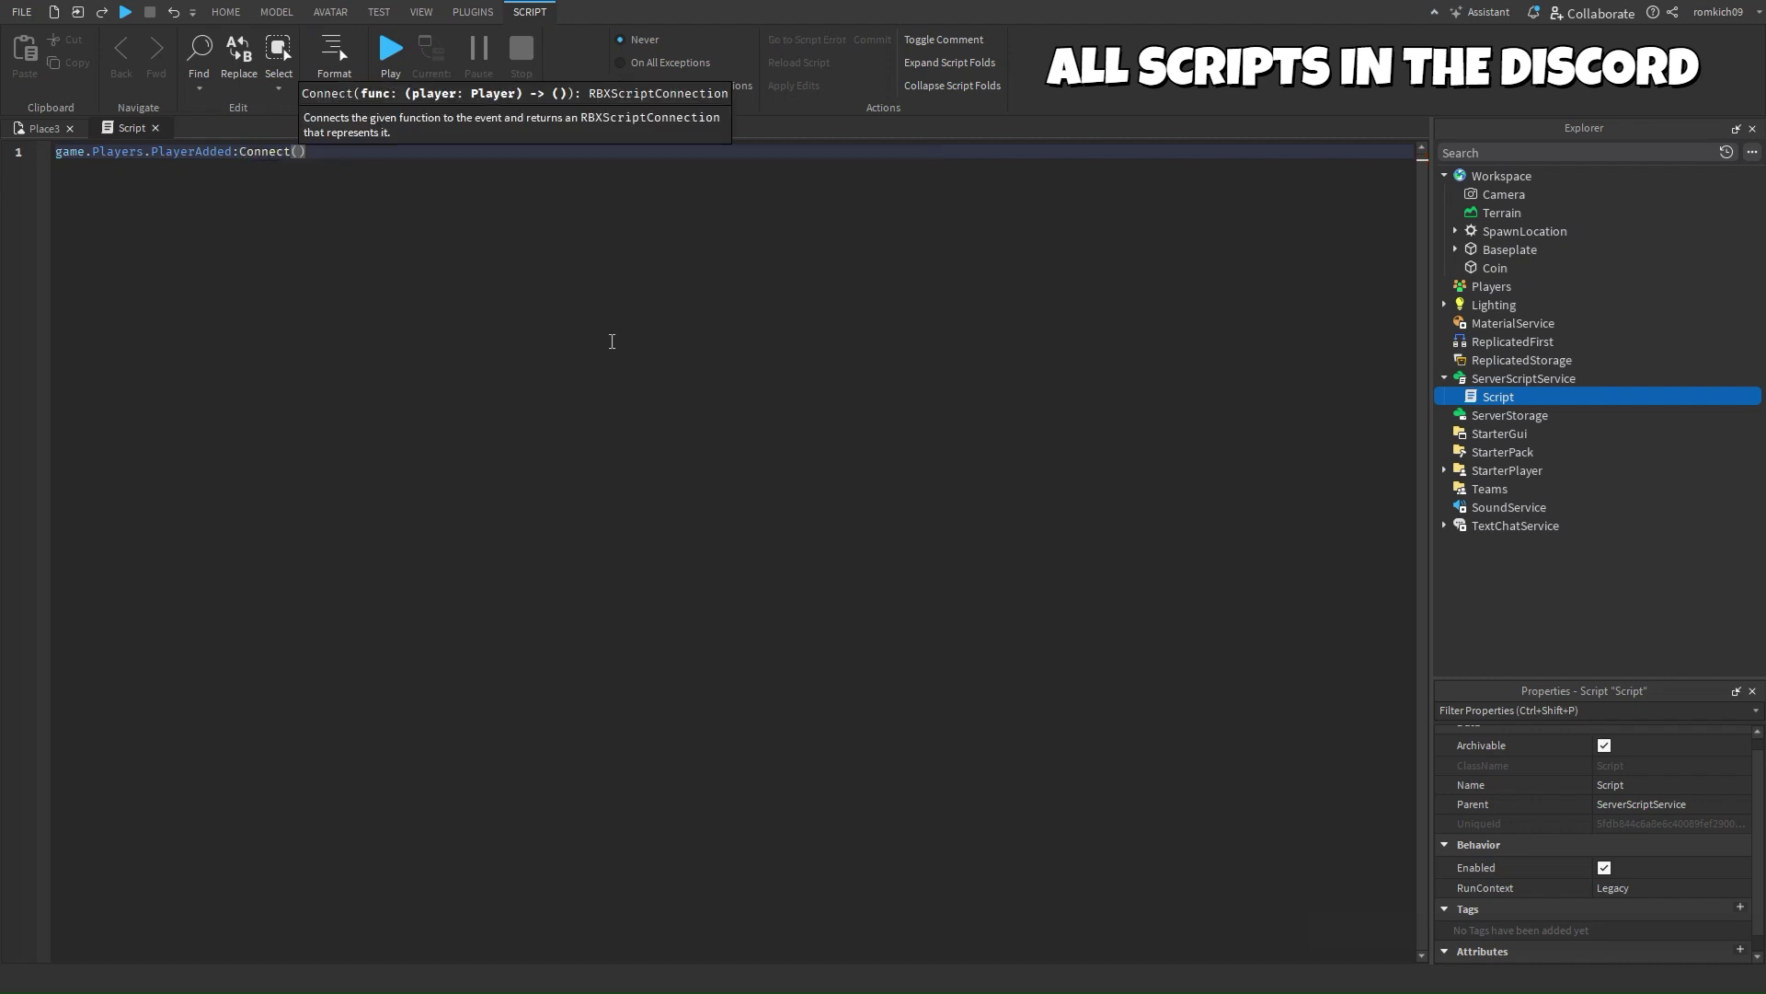
{"action": "type", "text": "function"}
{"action": "type", "text": "(plr"}
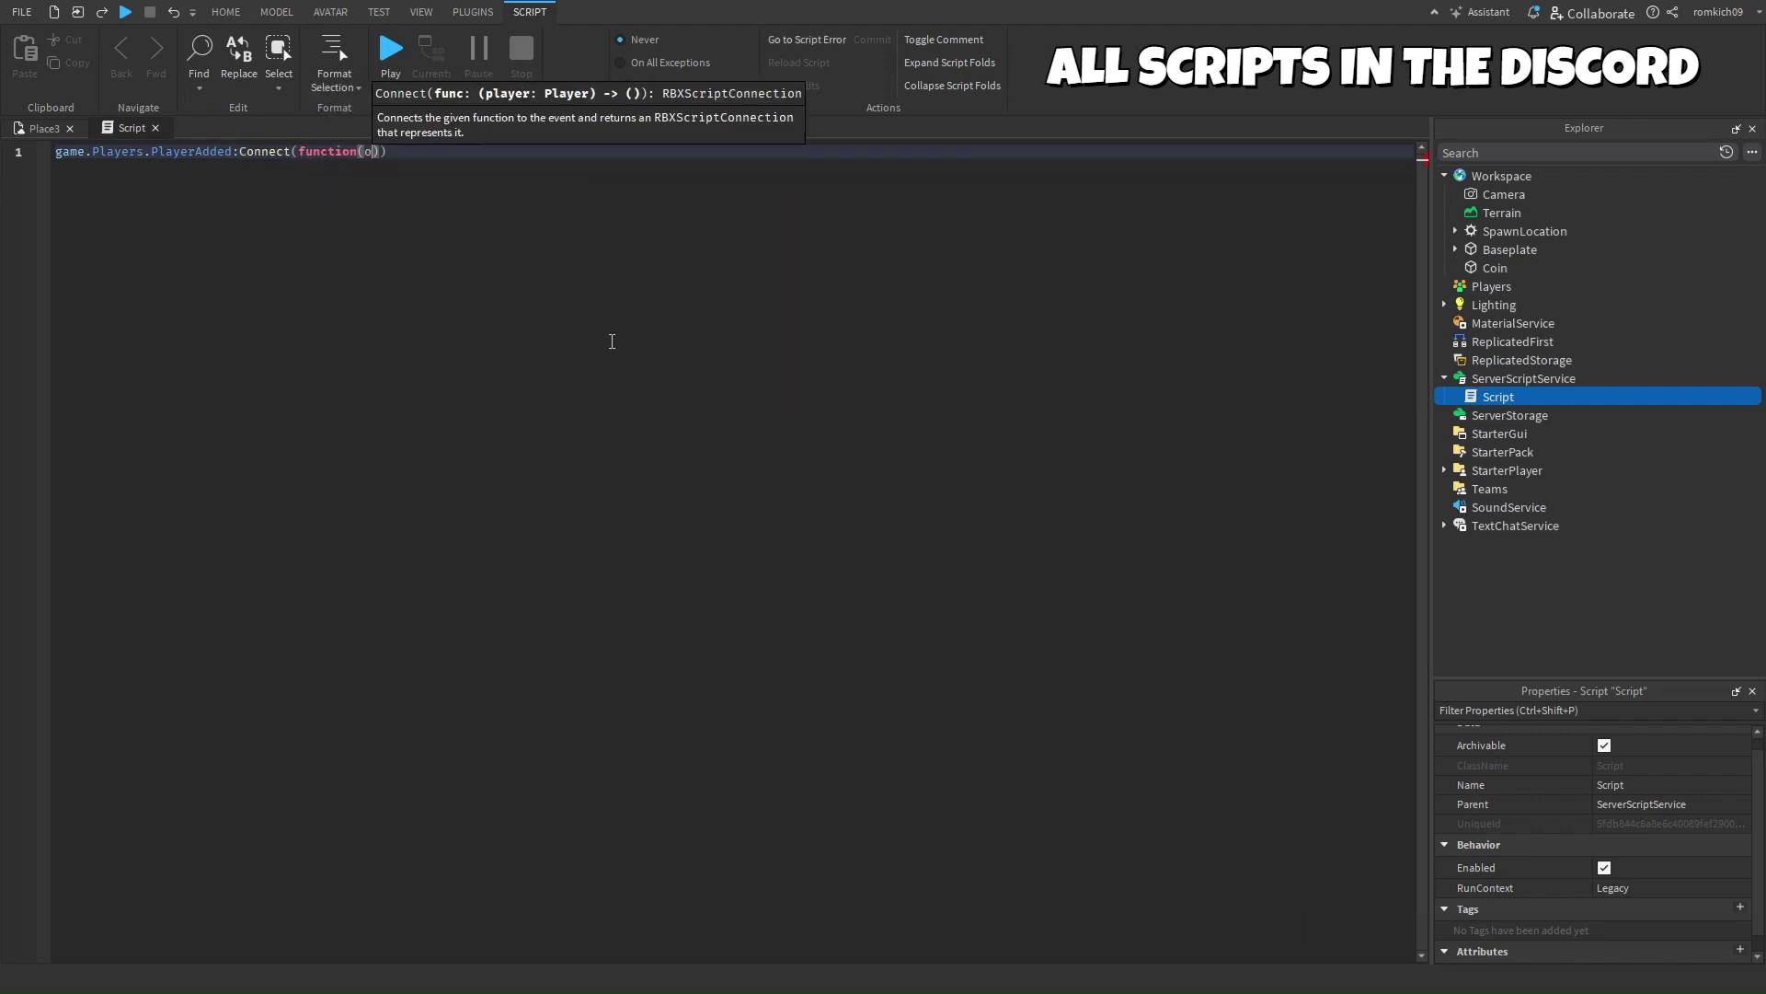
{"action": "key", "text": "Right"}
{"action": "key", "text": "Return"}
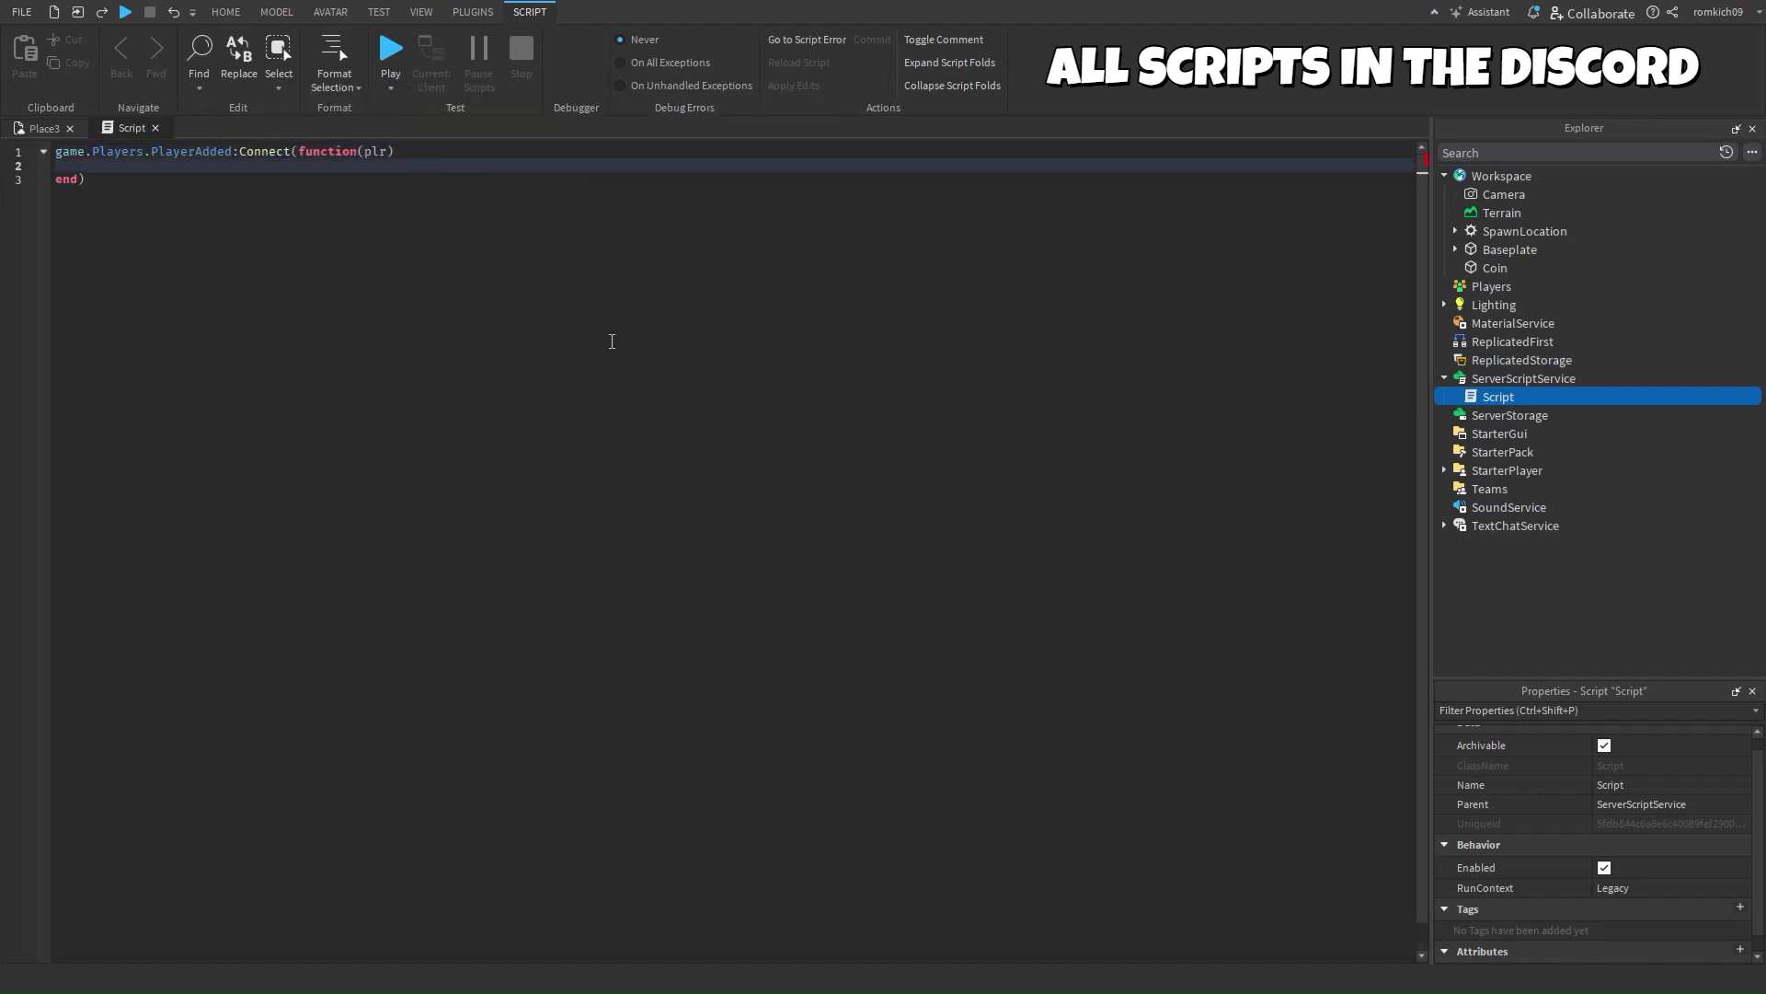
{"action": "type", "text": "local stats"}
{"action": "type", "text": " = Instance"}
{"action": "type", "text": ".new("}
{"action": "type", "text": "\"Fol"}
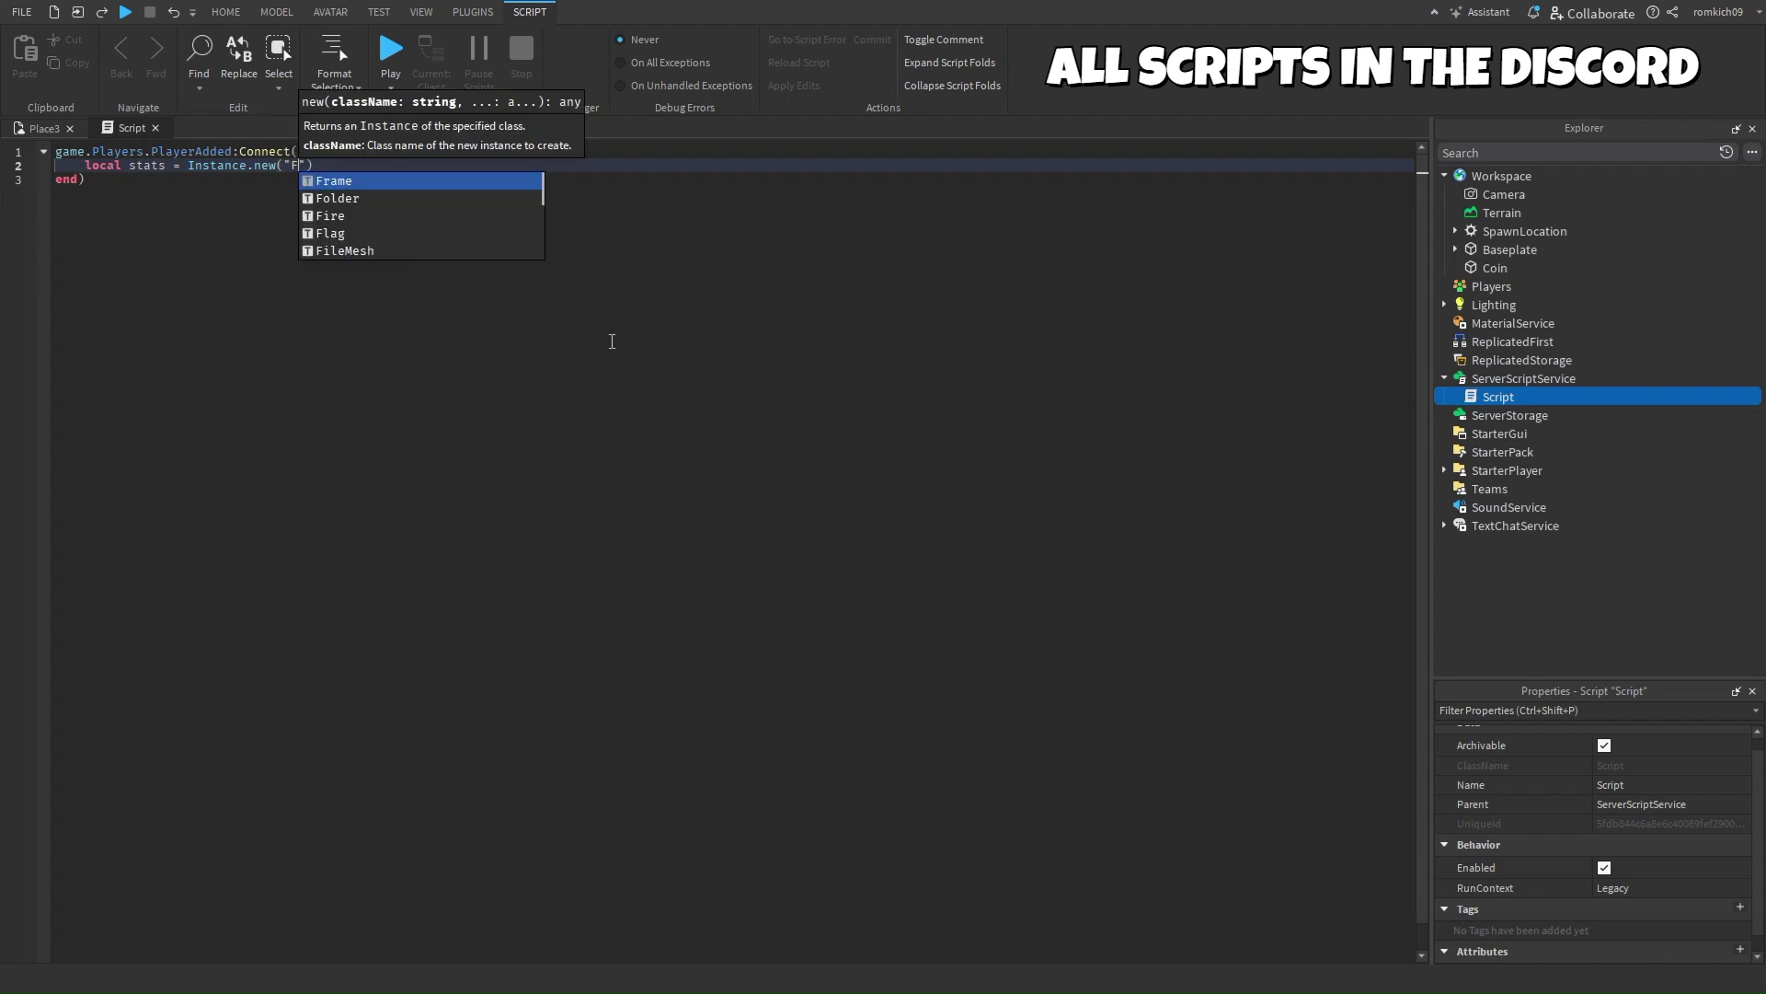
{"action": "type", "text": "der"}
{"action": "key", "text": "End"}
{"action": "key", "text": "Return"}
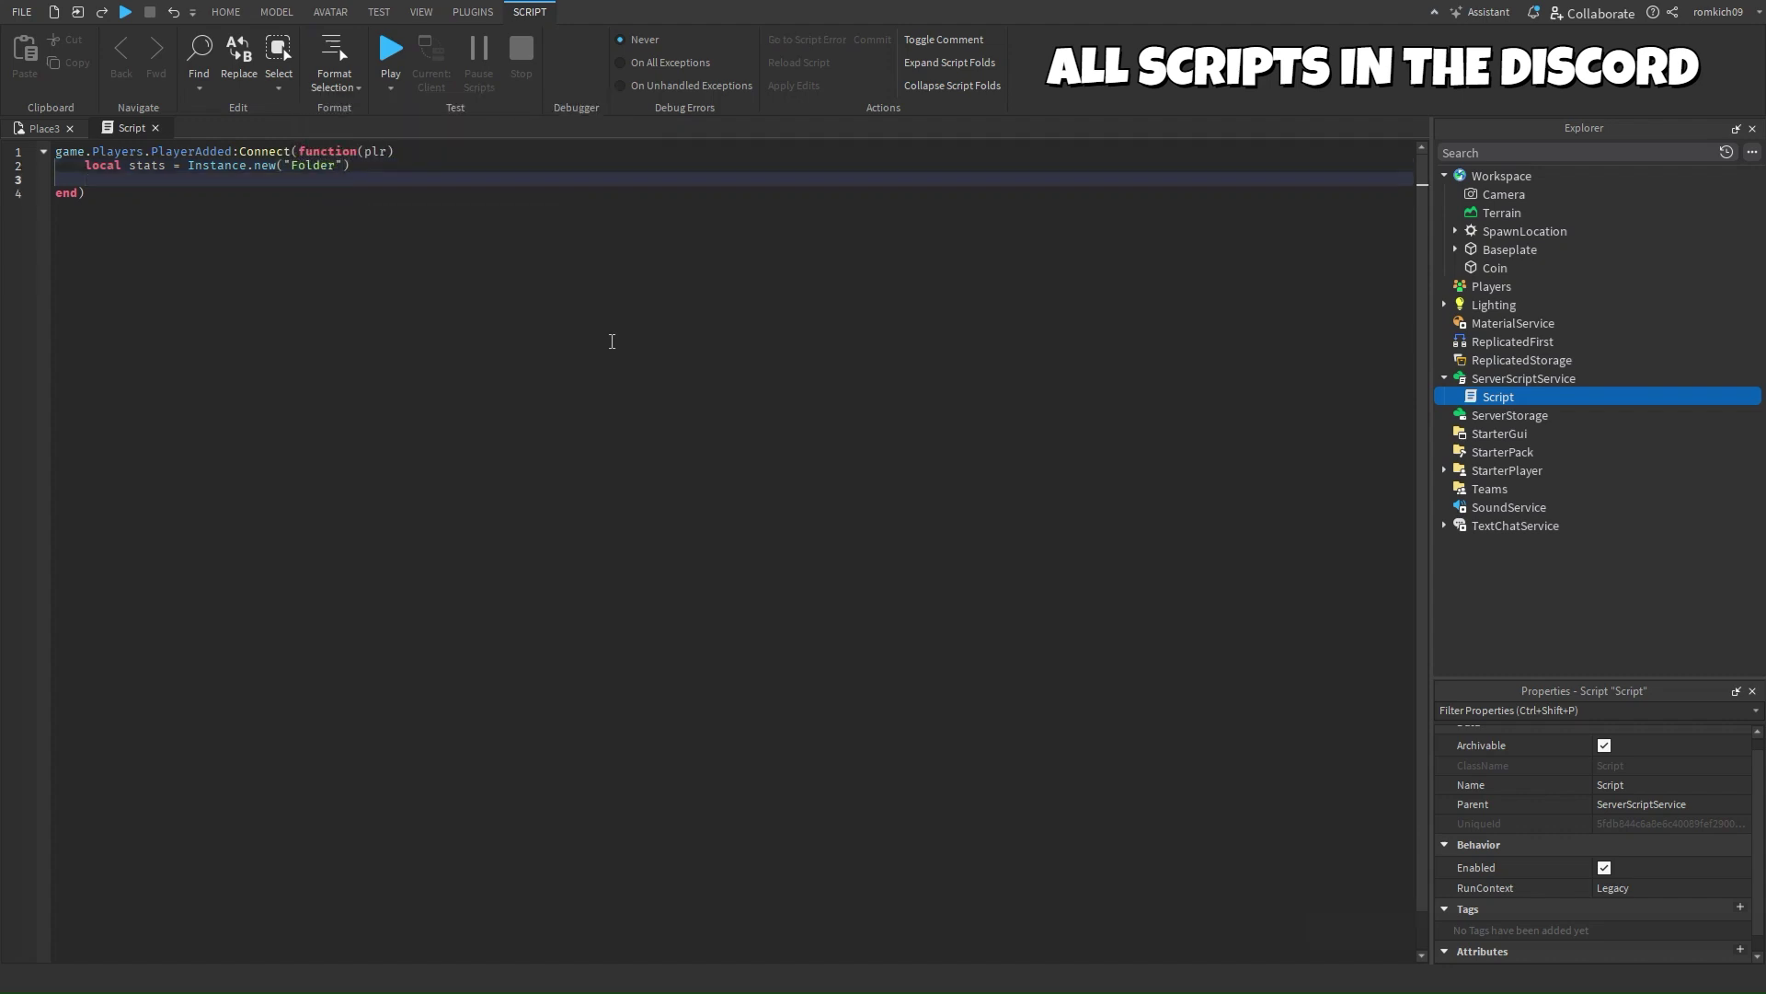
{"action": "type", "text": "stats.Na"}
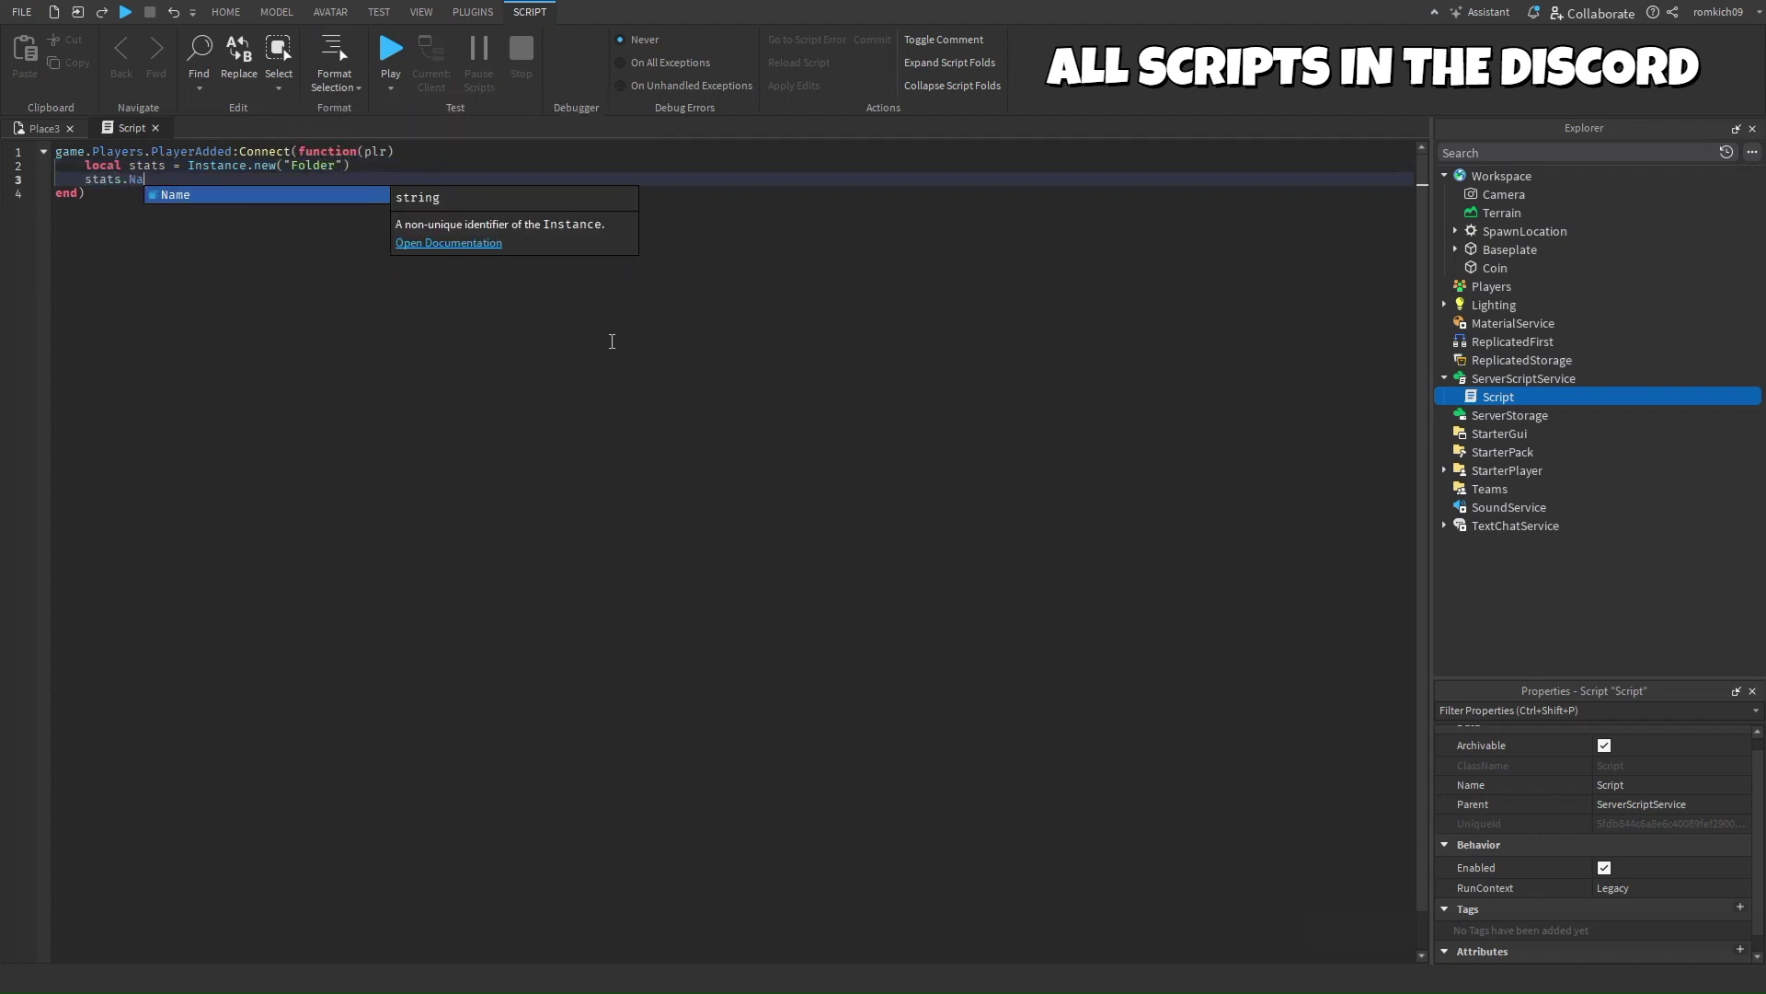
{"action": "type", "text": "me = \""}
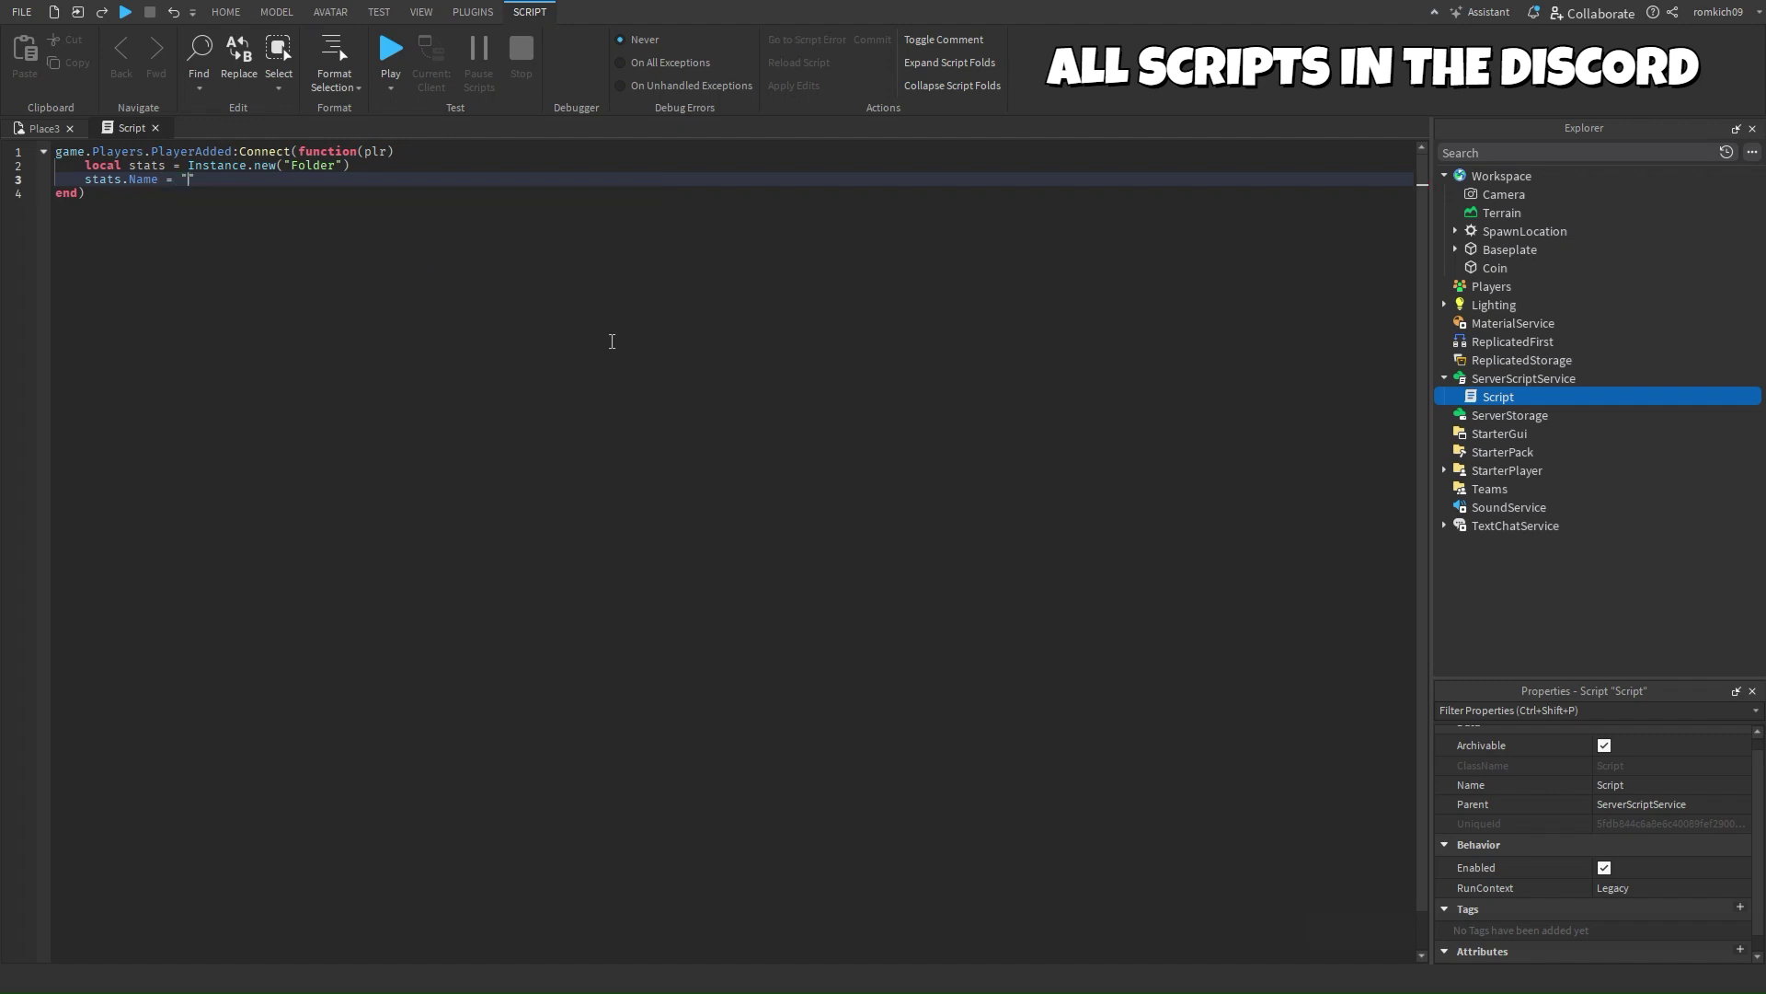
{"action": "type", "text": "leaderstats"}
{"action": "key", "text": "End"}
{"action": "key", "text": "Return"}
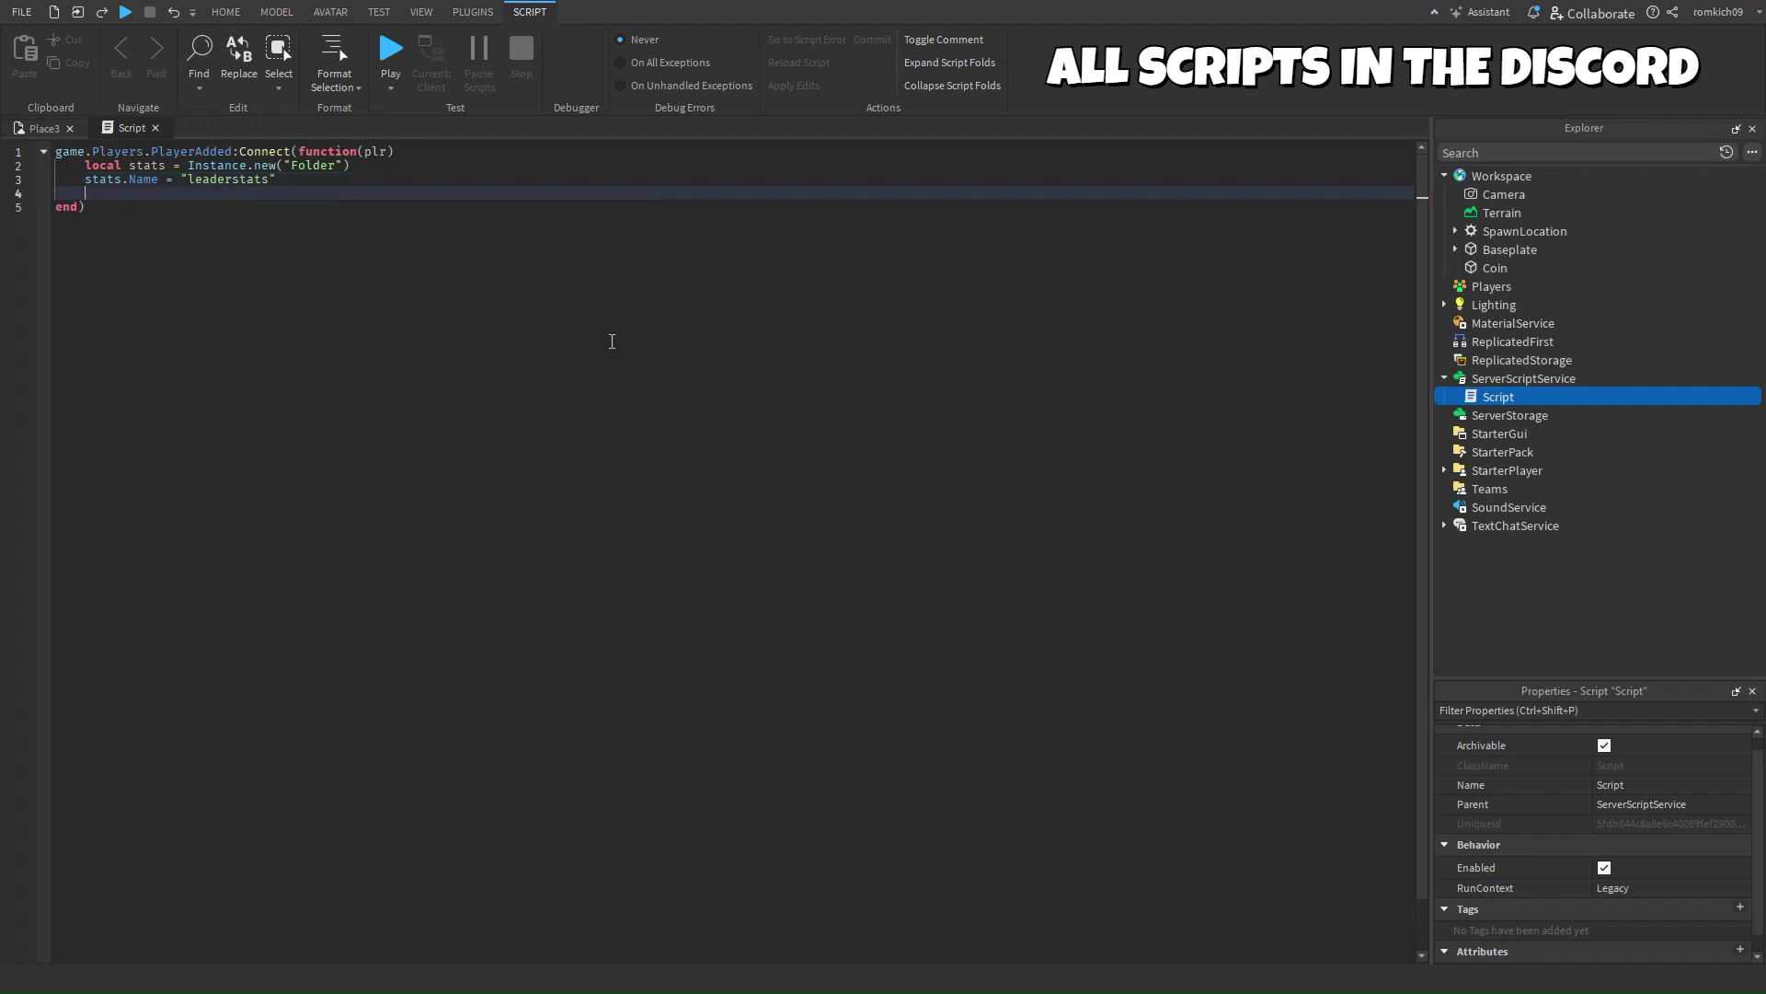
{"action": "type", "text": "stats."}
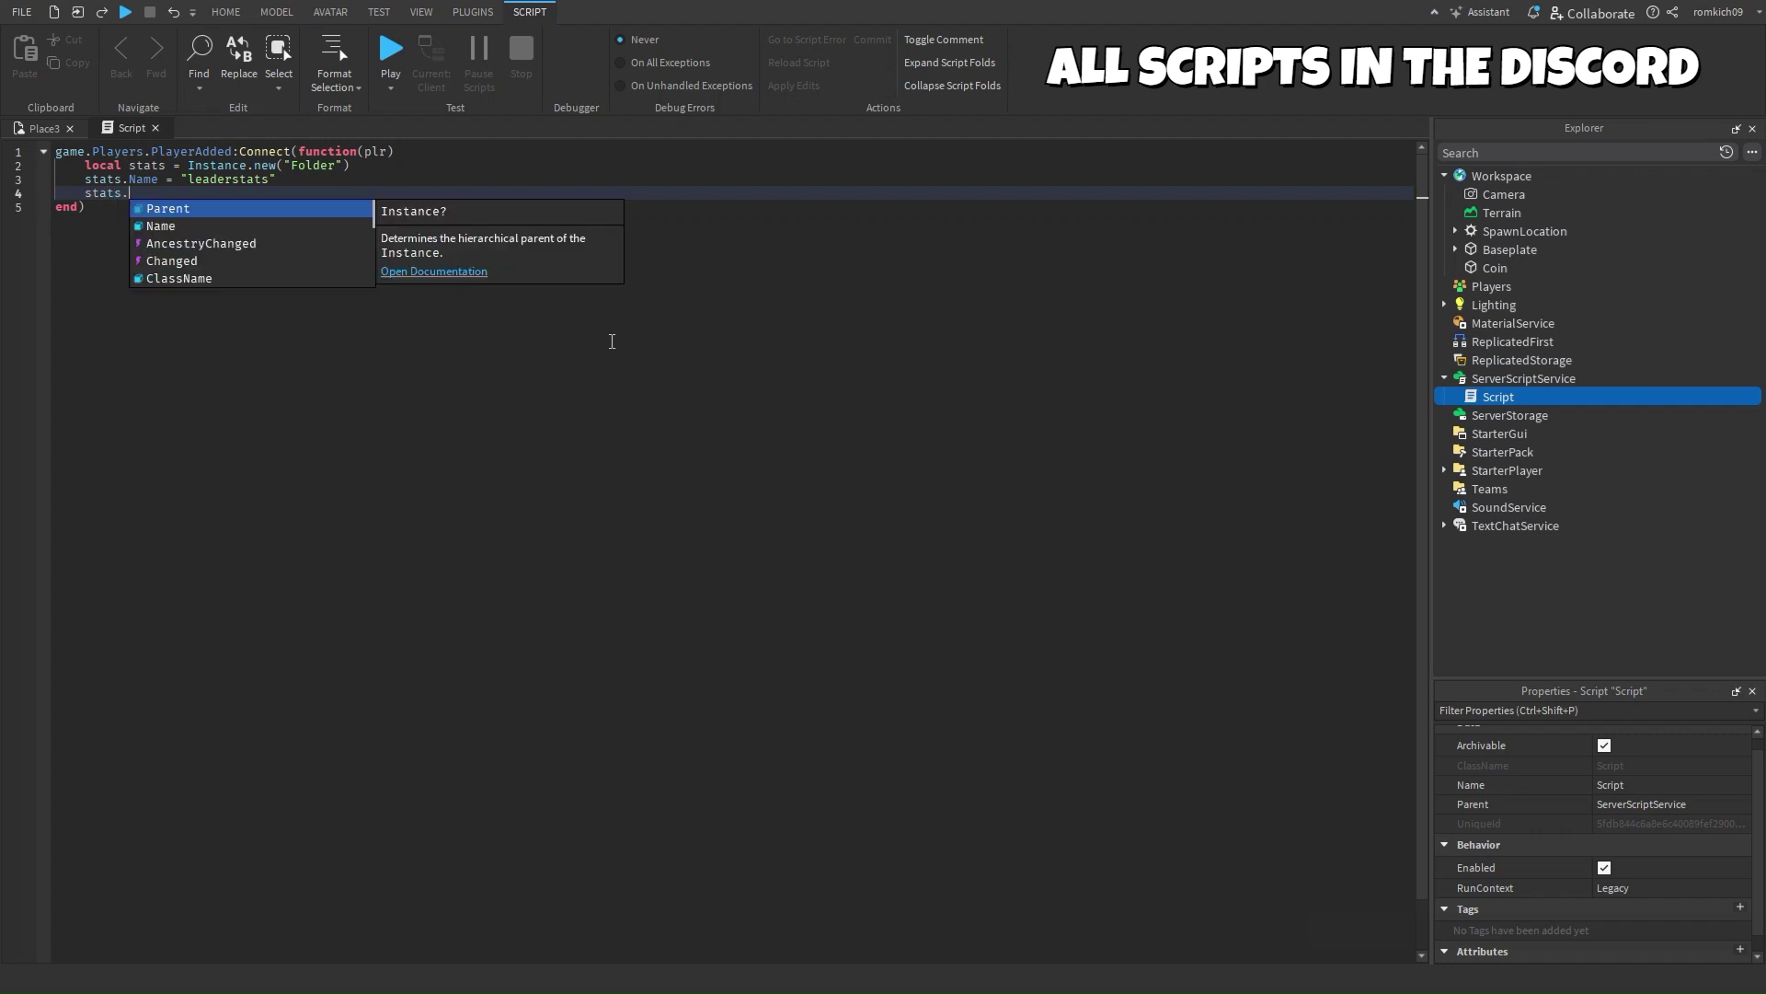
{"action": "type", "text": "Parent ="}
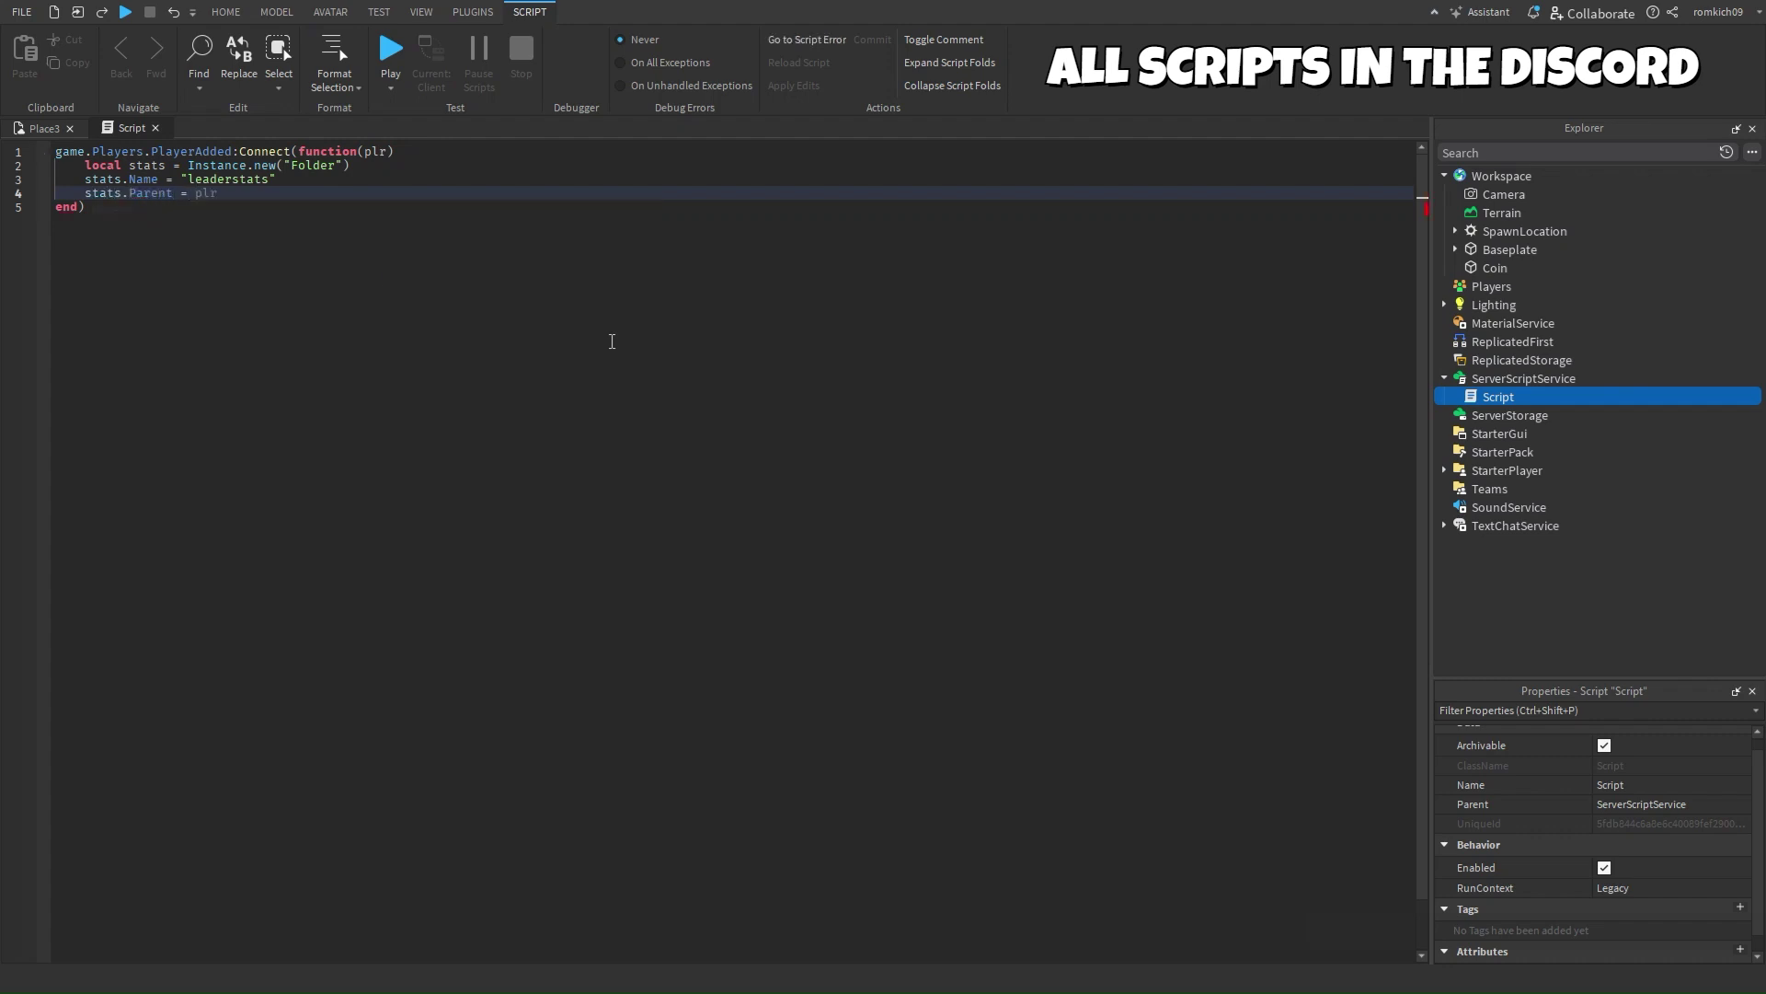
{"action": "type", "text": " plar"}
Step: Finish parenting the folder to plr and add a line creating an IntValue called coins
{"action": "key", "text": "BackSpace"}
{"action": "key", "text": "BackSpace"}
{"action": "type", "text": "r"}
{"action": "key", "text": "Return"}
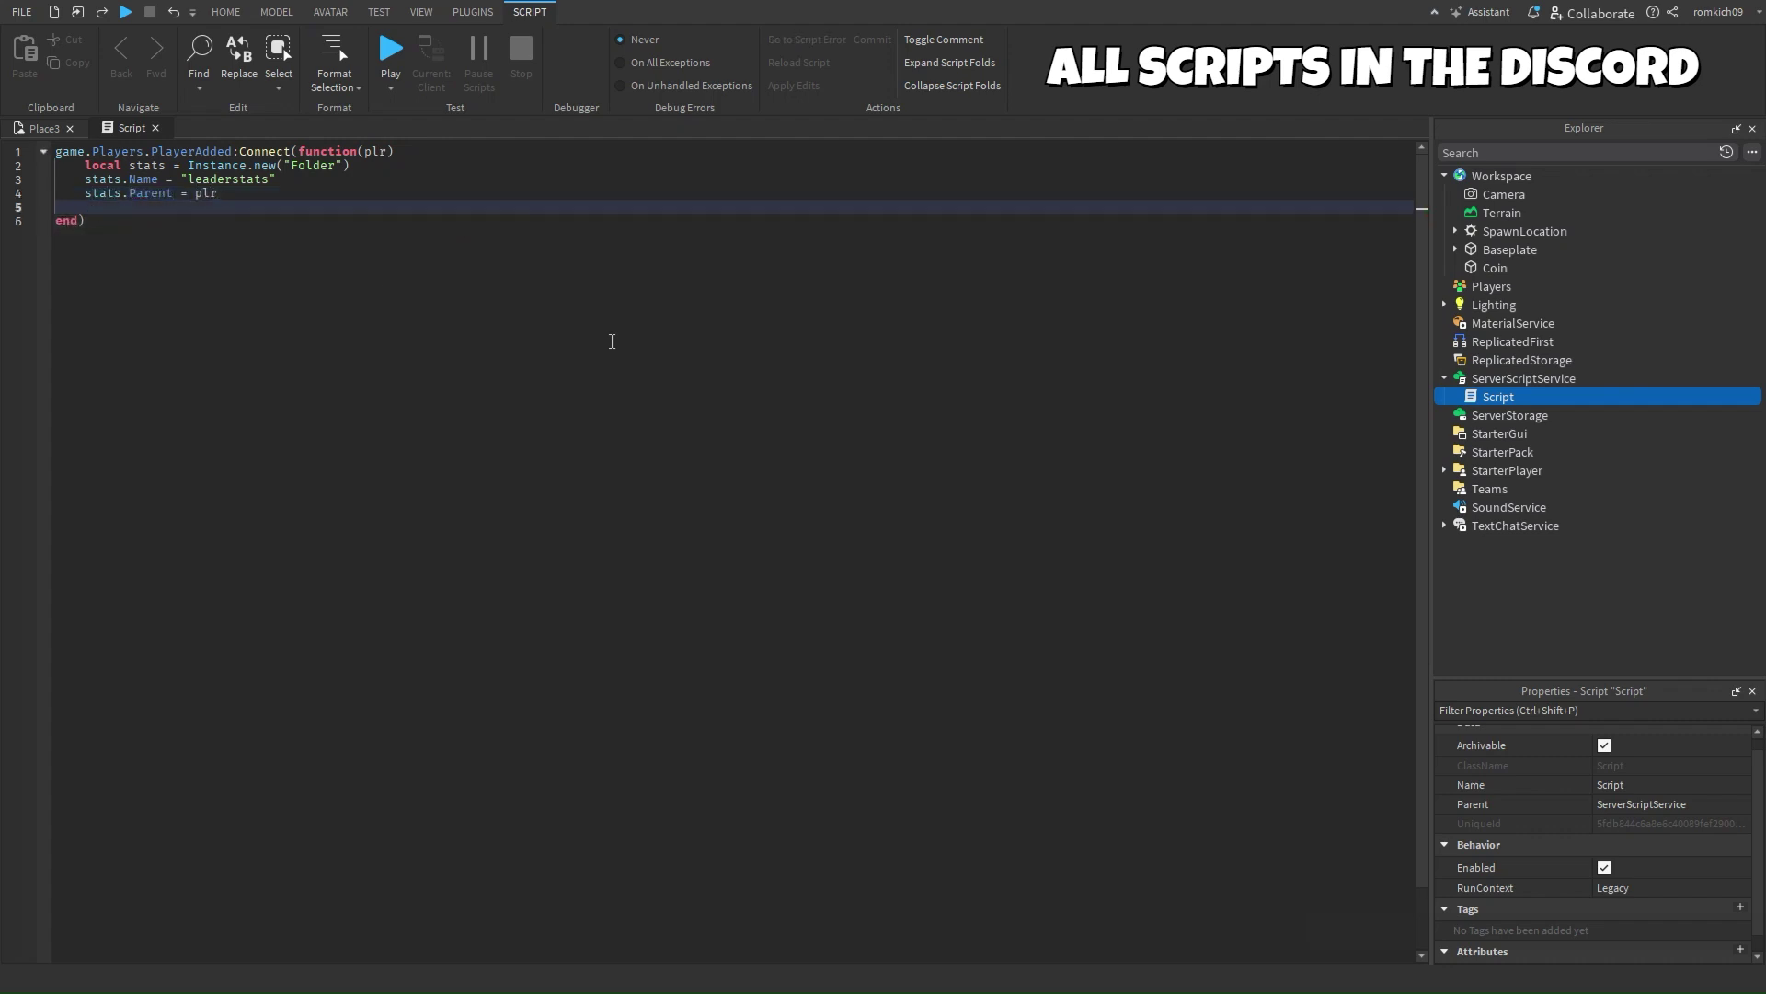
{"action": "key", "text": "Return"}
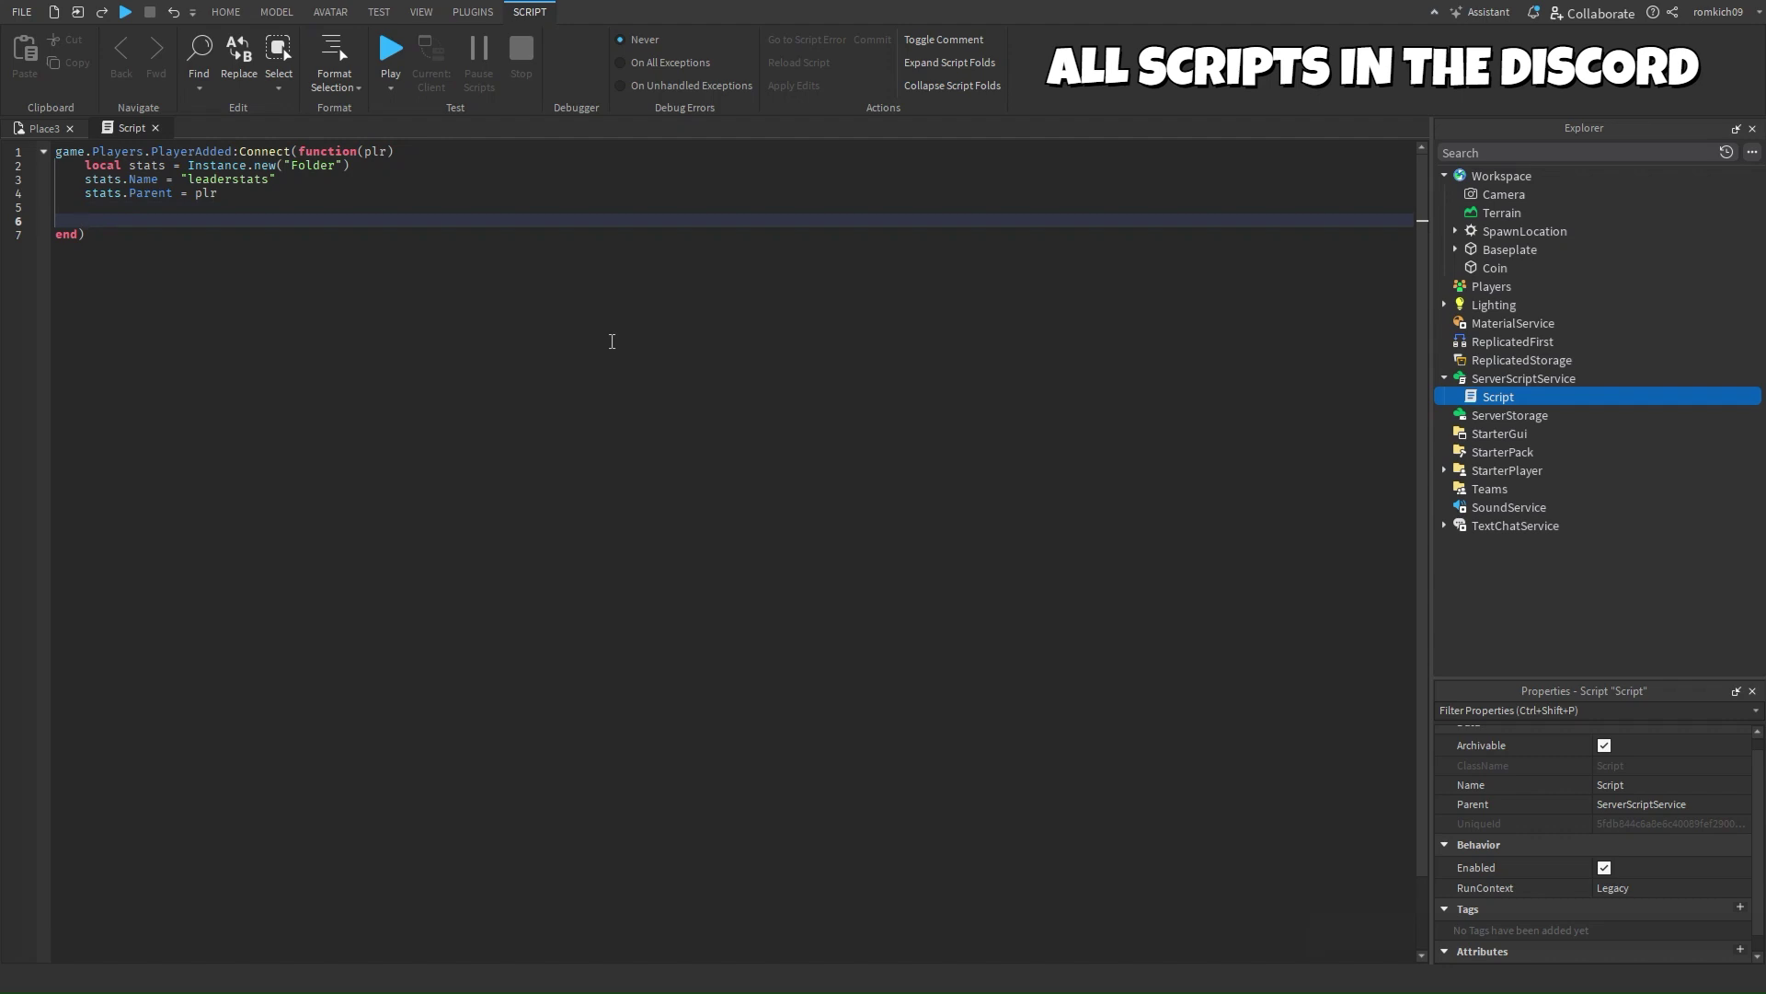
{"action": "type", "text": "local coins ="}
{"action": "type", "text": " Instance.new("}
{"action": "type", "text": "\"IntValue\""}
{"action": "key", "text": "End"}
{"action": "key", "text": "Return"}
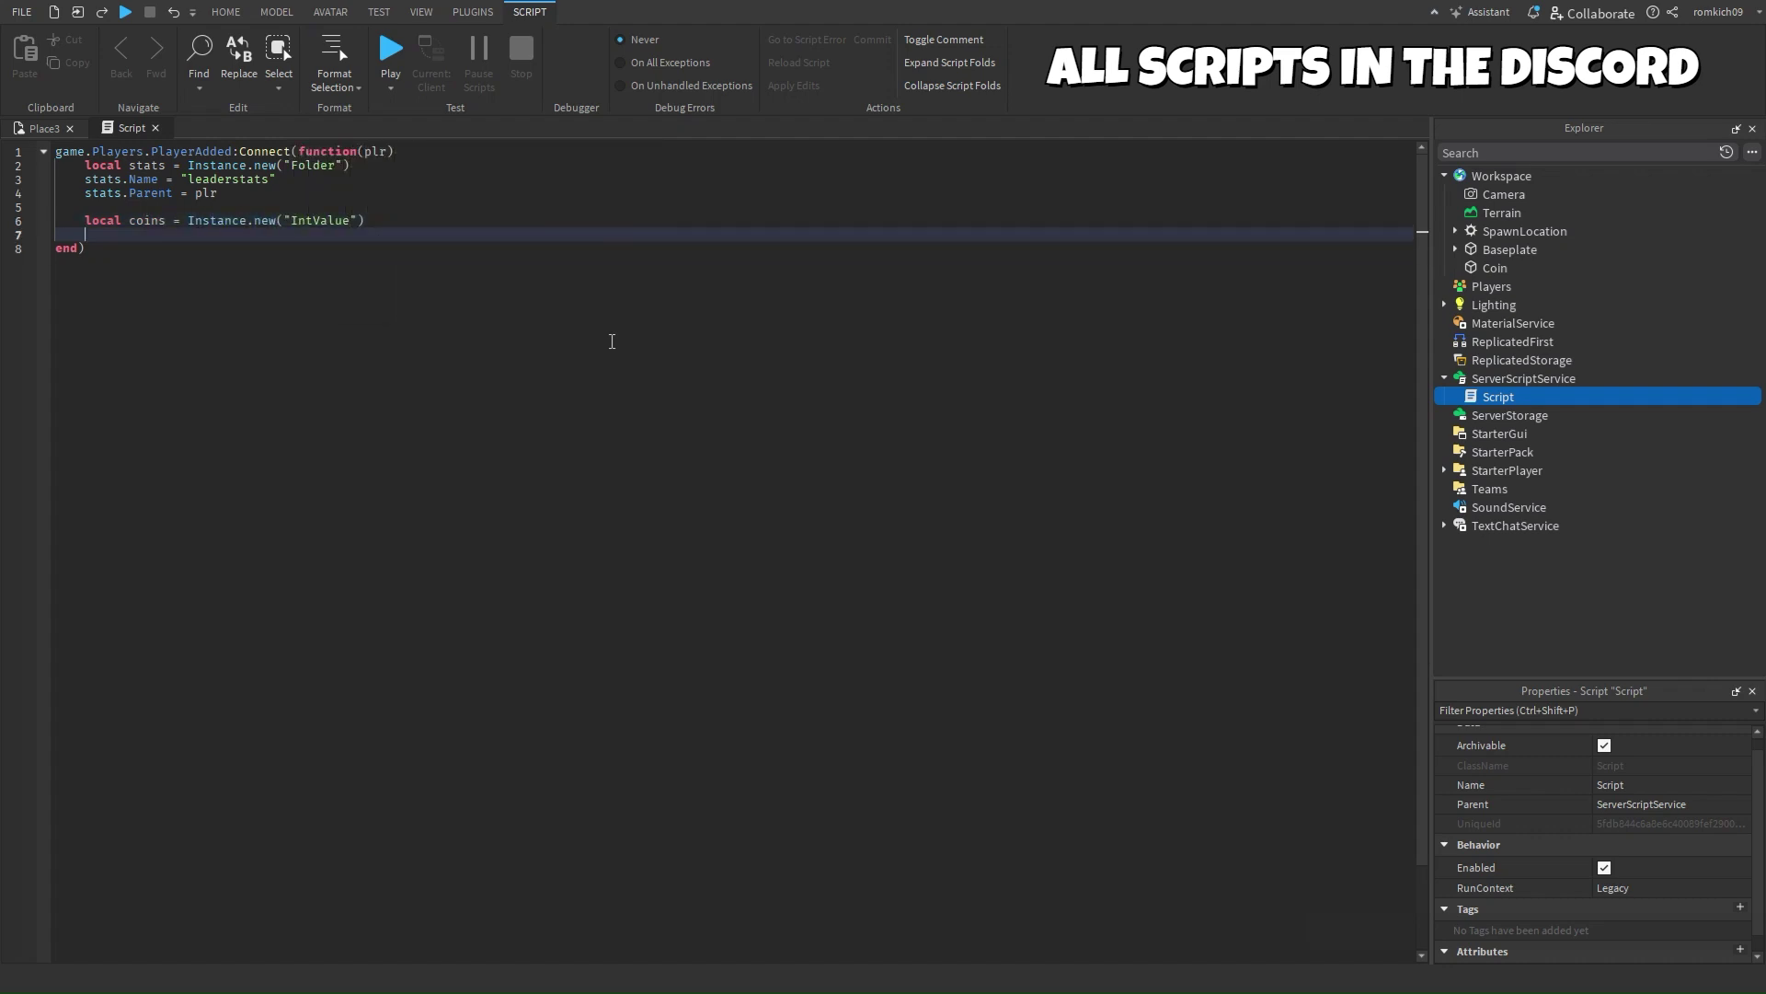
{"action": "type", "text": "coins.N"}
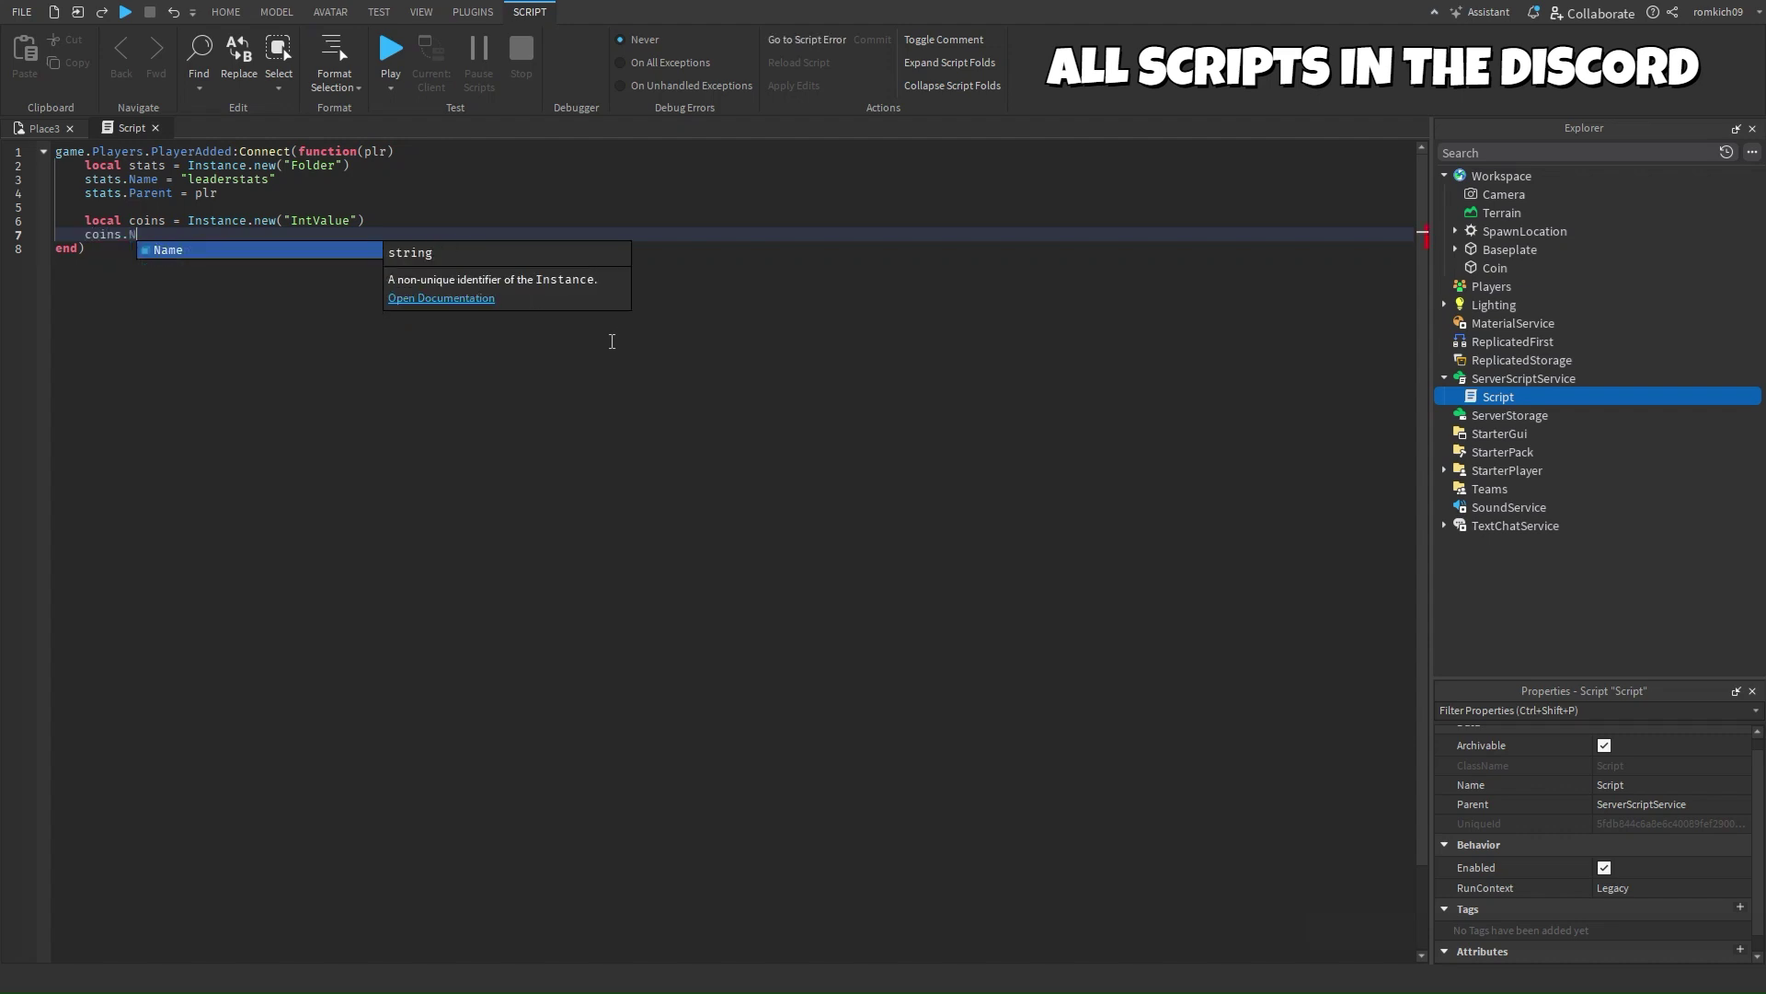
Step: Set the IntValue's Name to "Coins", Value to 0 and Parent to stats, then review it
{"action": "key", "text": "Tab"}
{"action": "type", "text": "= \""}
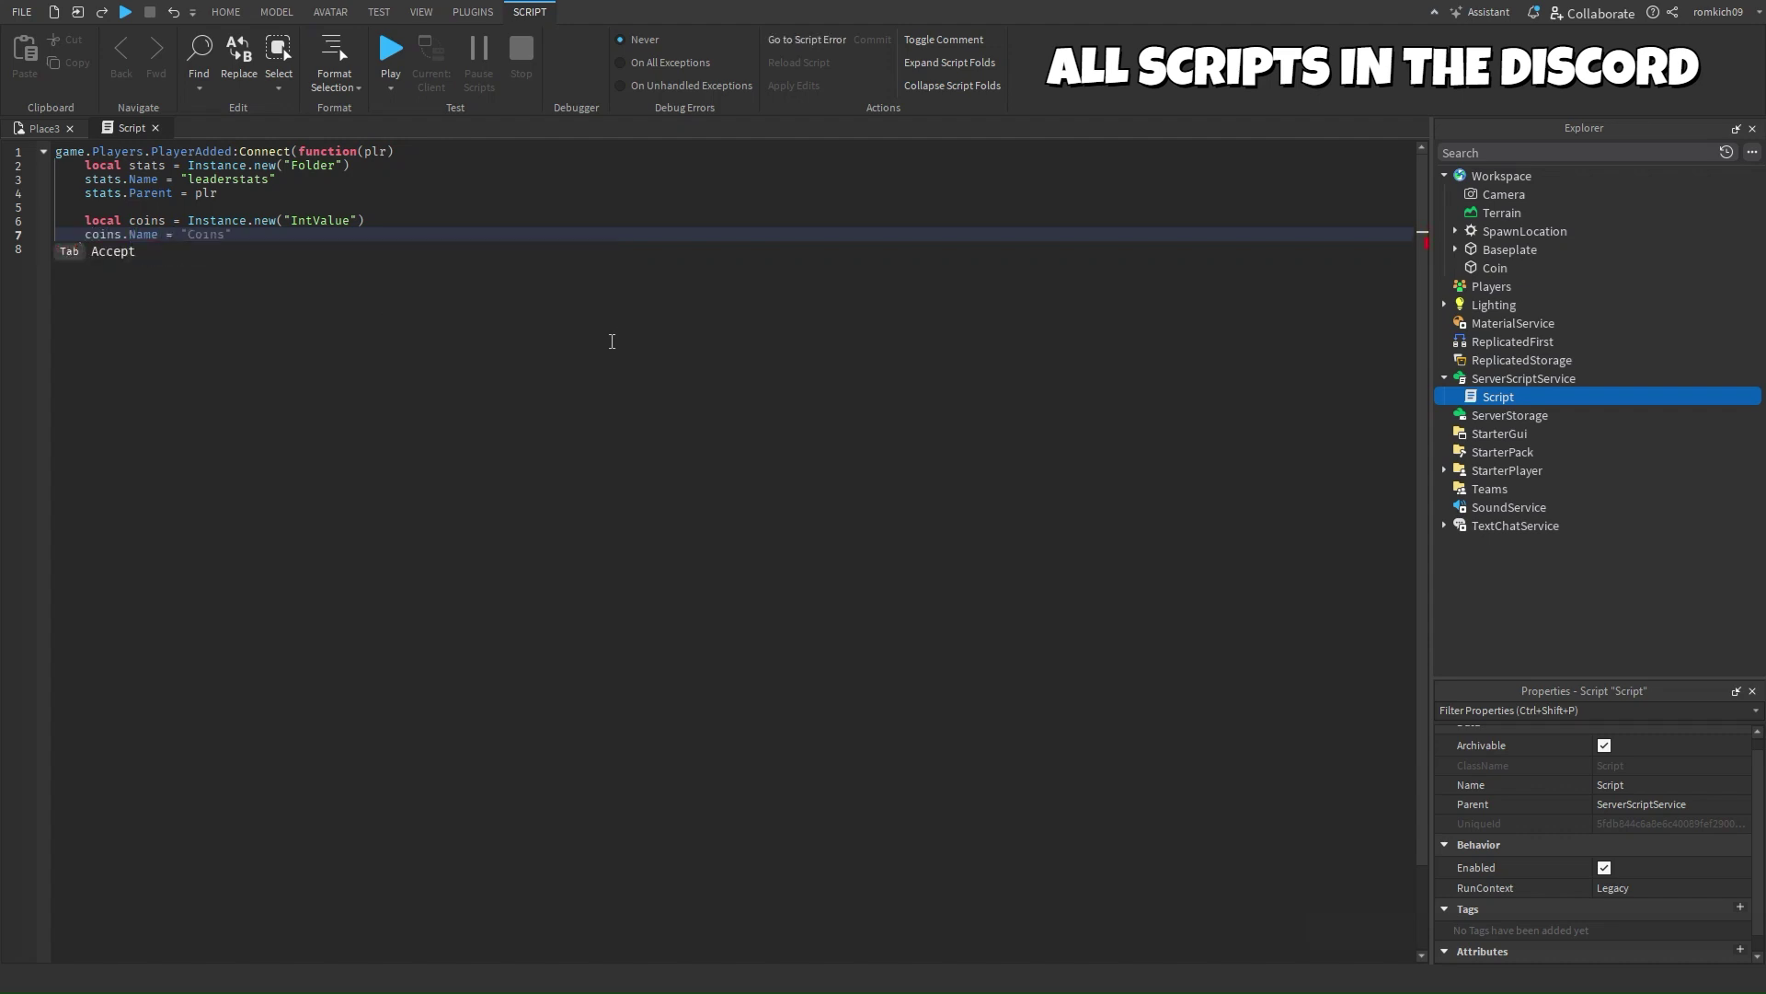
{"action": "type", "text": "Coins"}
{"action": "key", "text": "End"}
{"action": "key", "text": "Return"}
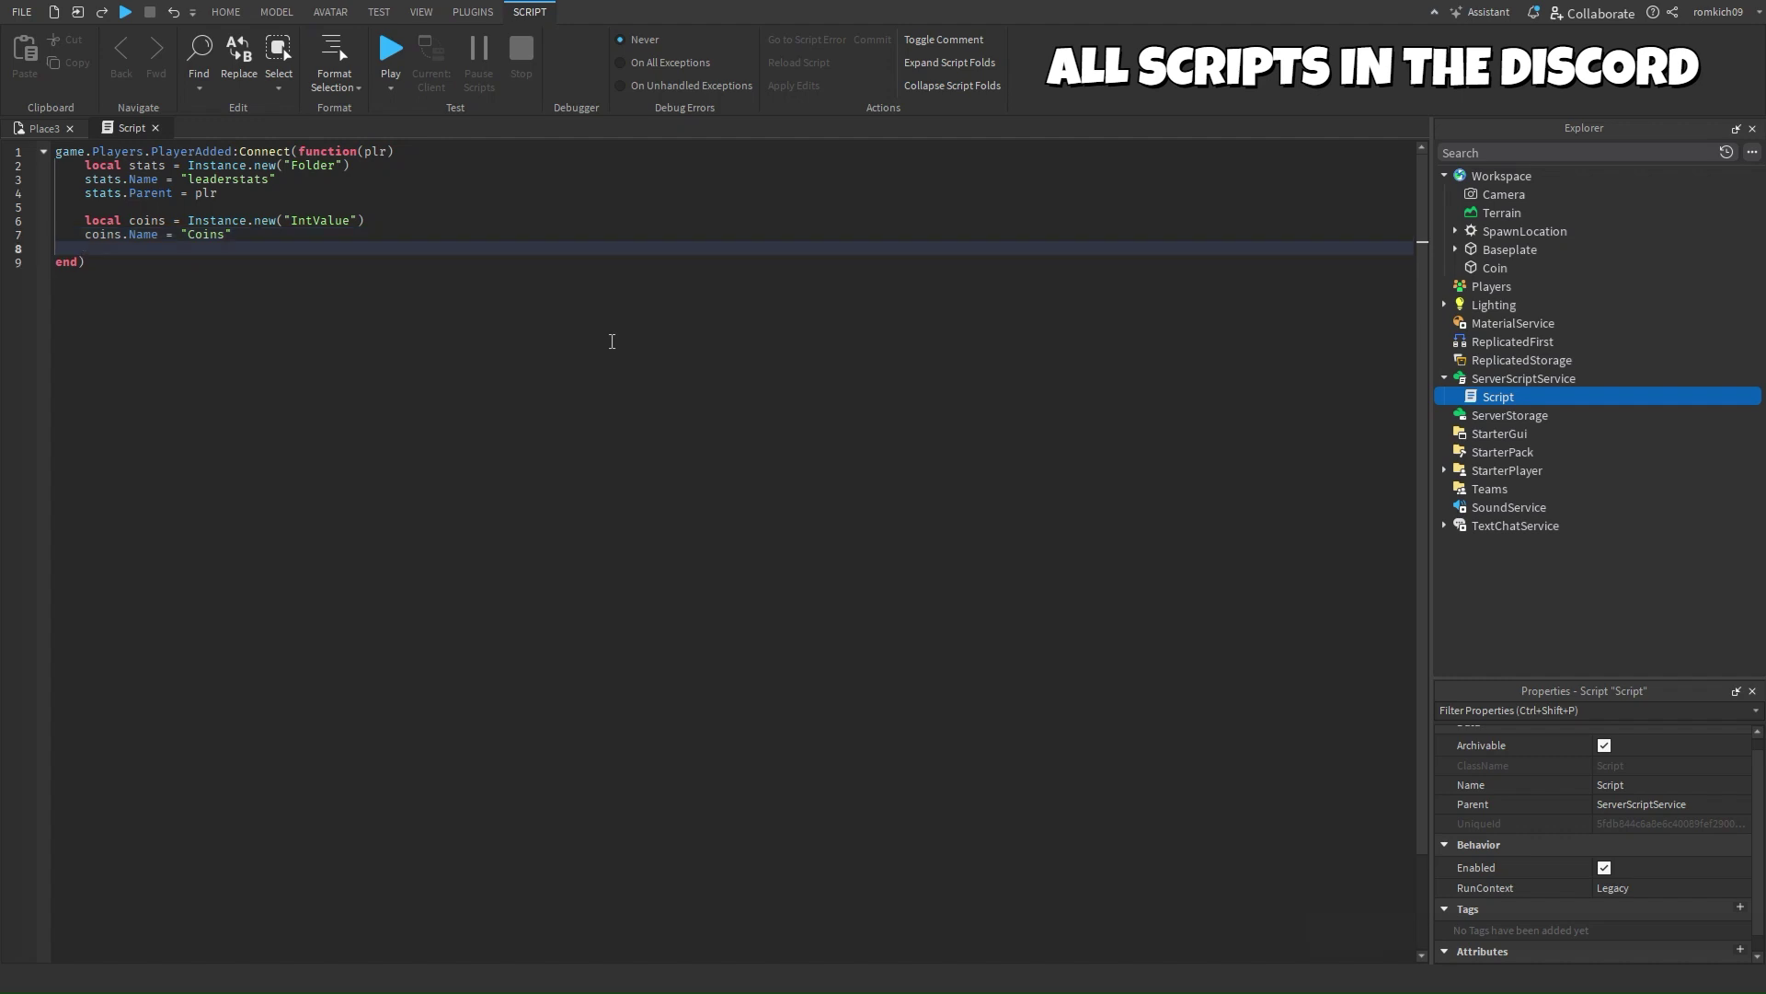
{"action": "type", "text": "coins.V"}
{"action": "key", "text": "Tab"}
{"action": "type", "text": "= "}
{"action": "type", "text": "0"}
{"action": "key", "text": "Return"}
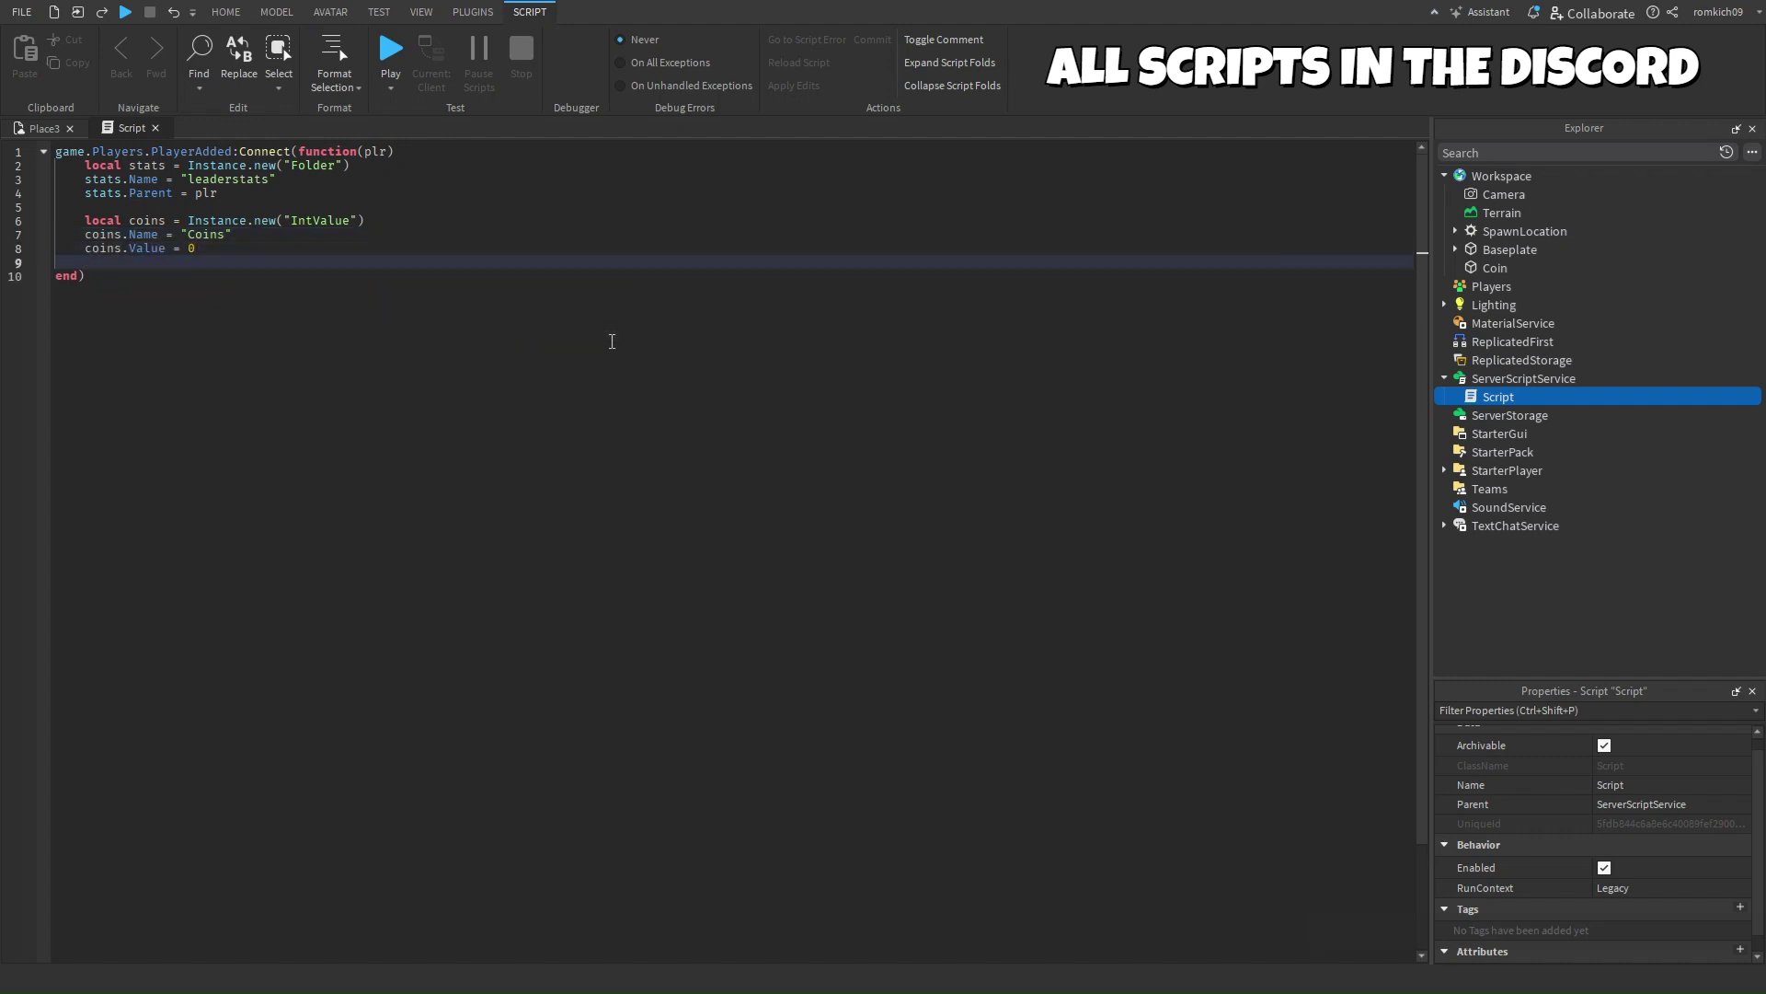
{"action": "type", "text": "coins."}
{"action": "key", "text": "Tab"}
{"action": "type", "text": "= "}
{"action": "type", "text": "stats"}
{"action": "left_click", "coordinate": [236, 191]}
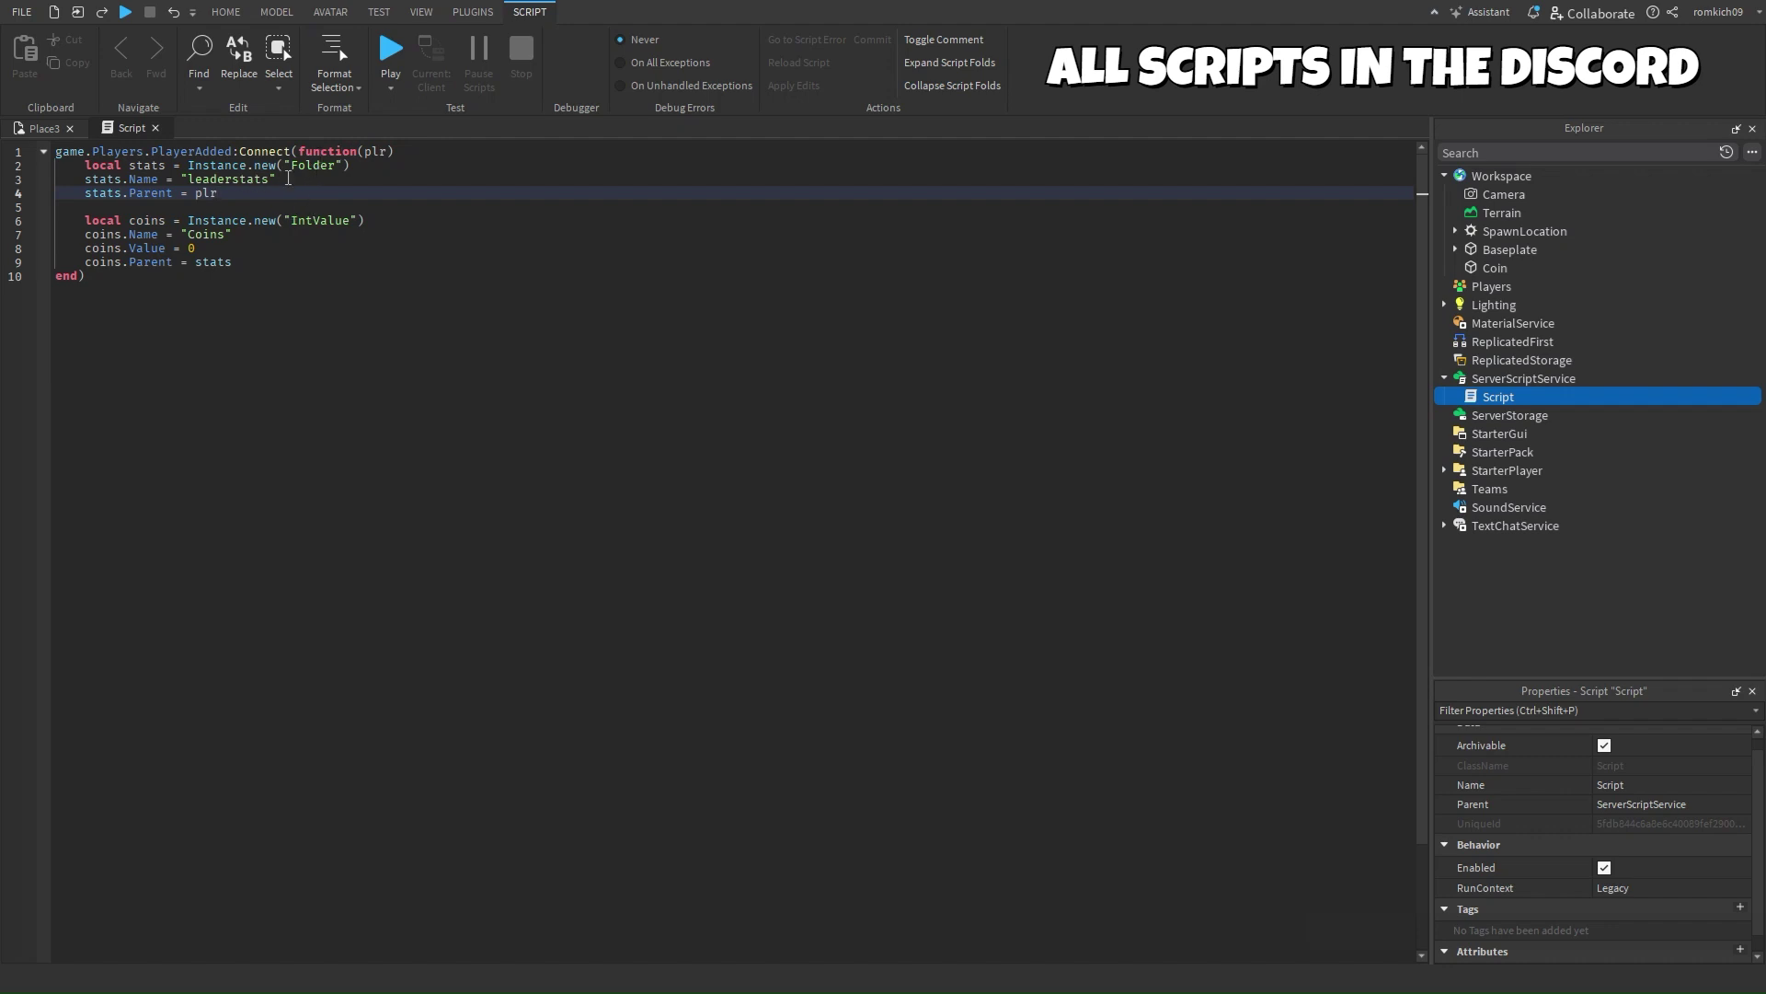
{"action": "double_click", "coordinate": [321, 221]}
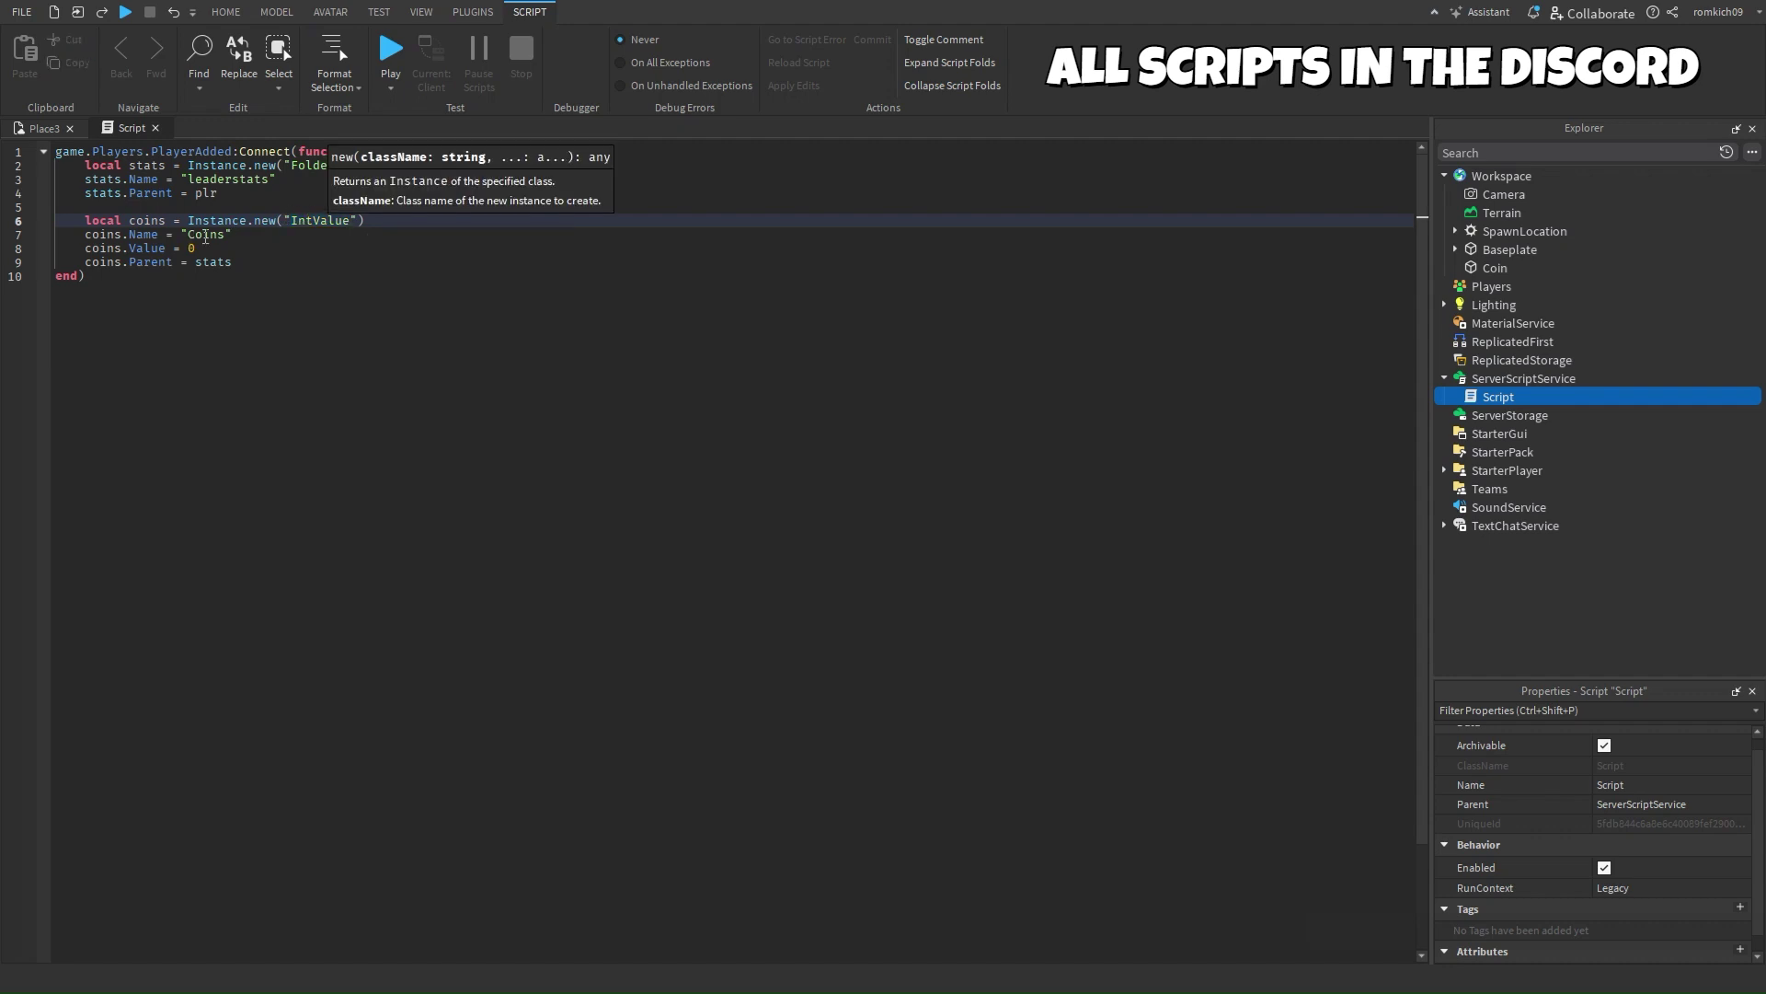
{"action": "left_click", "coordinate": [199, 236]}
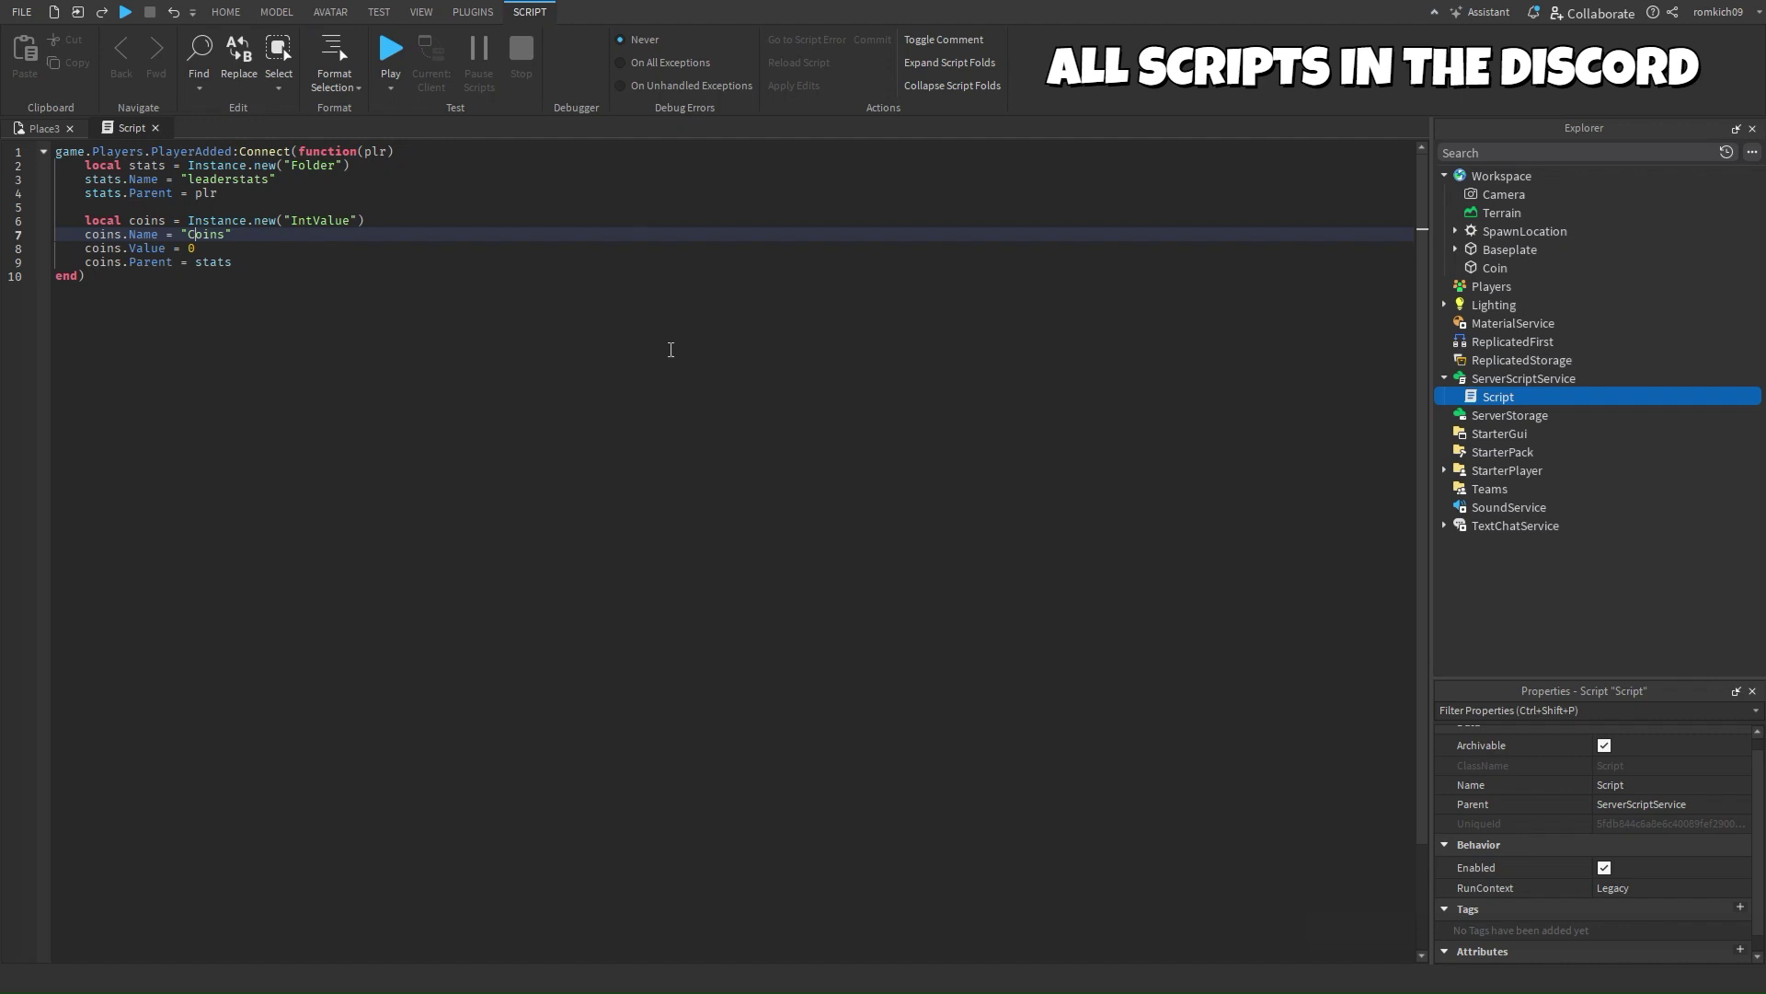
Step: Change the Script's Name property to leaderstats, then select the Coin part
{"action": "left_click", "coordinate": [690, 277]}
{"action": "scroll", "coordinate": [1604, 746], "scroll_direction": "down", "scroll_amount": 1}
{"action": "left_click", "coordinate": [1621, 762]}
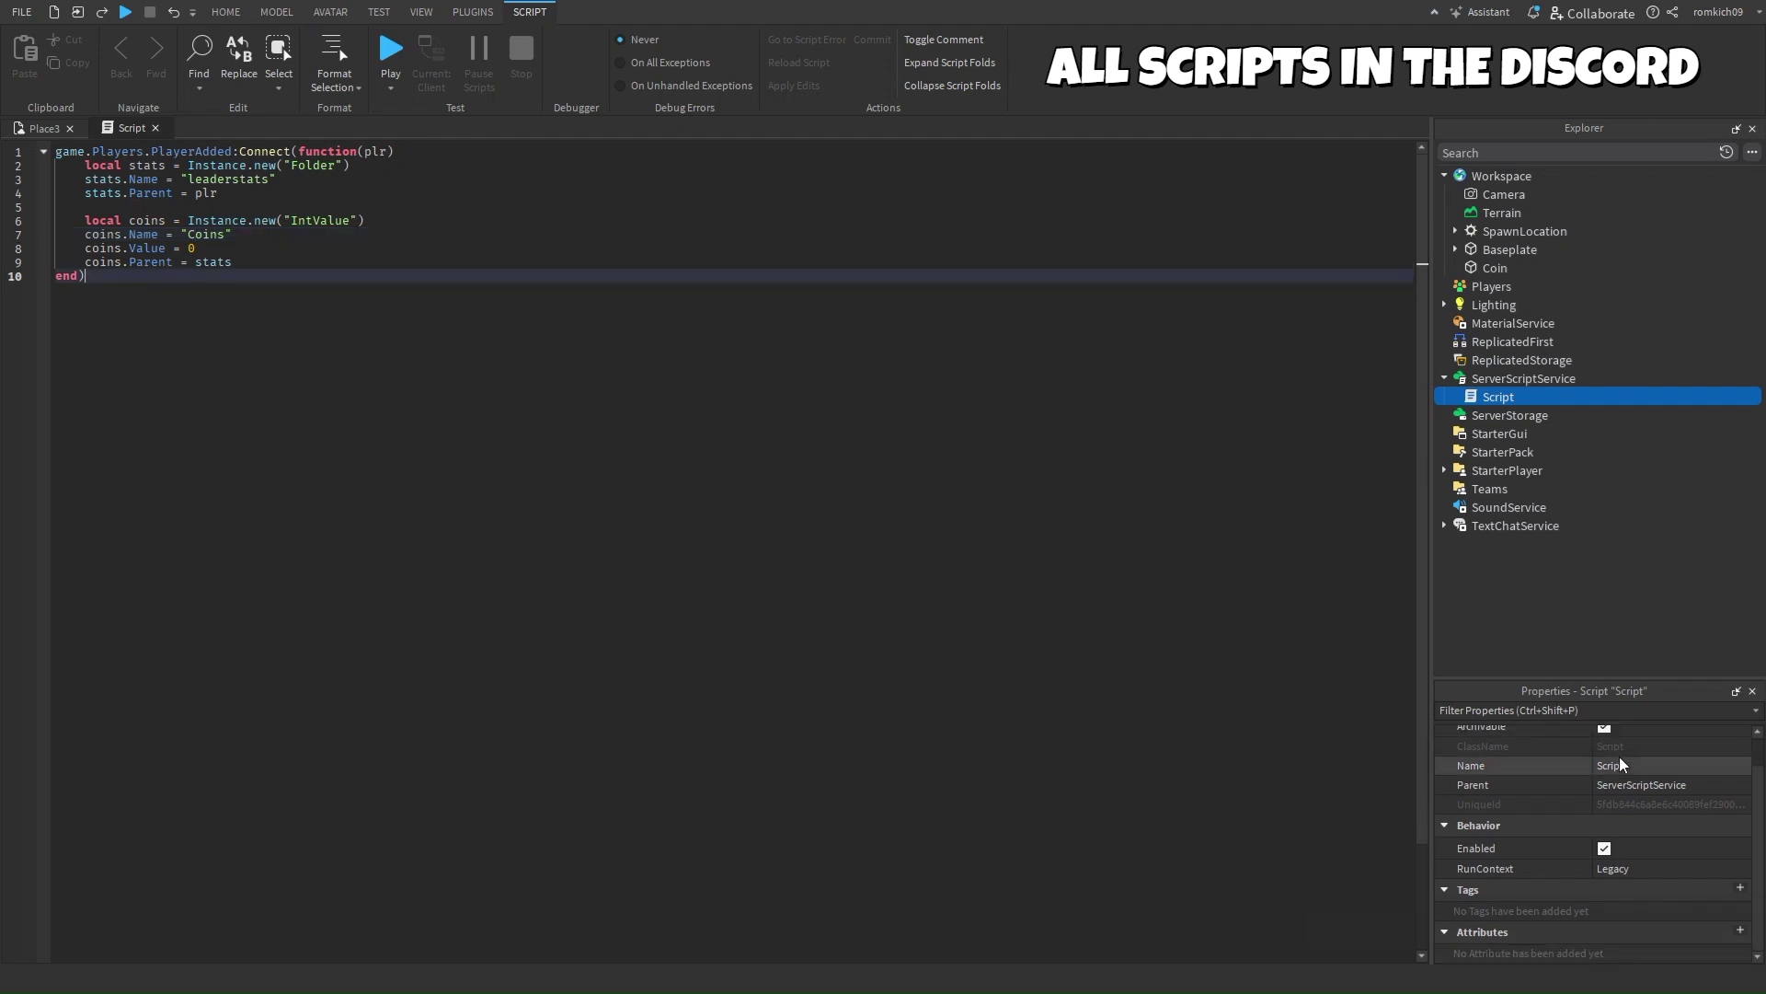
{"action": "type", "text": "leaderstats"}
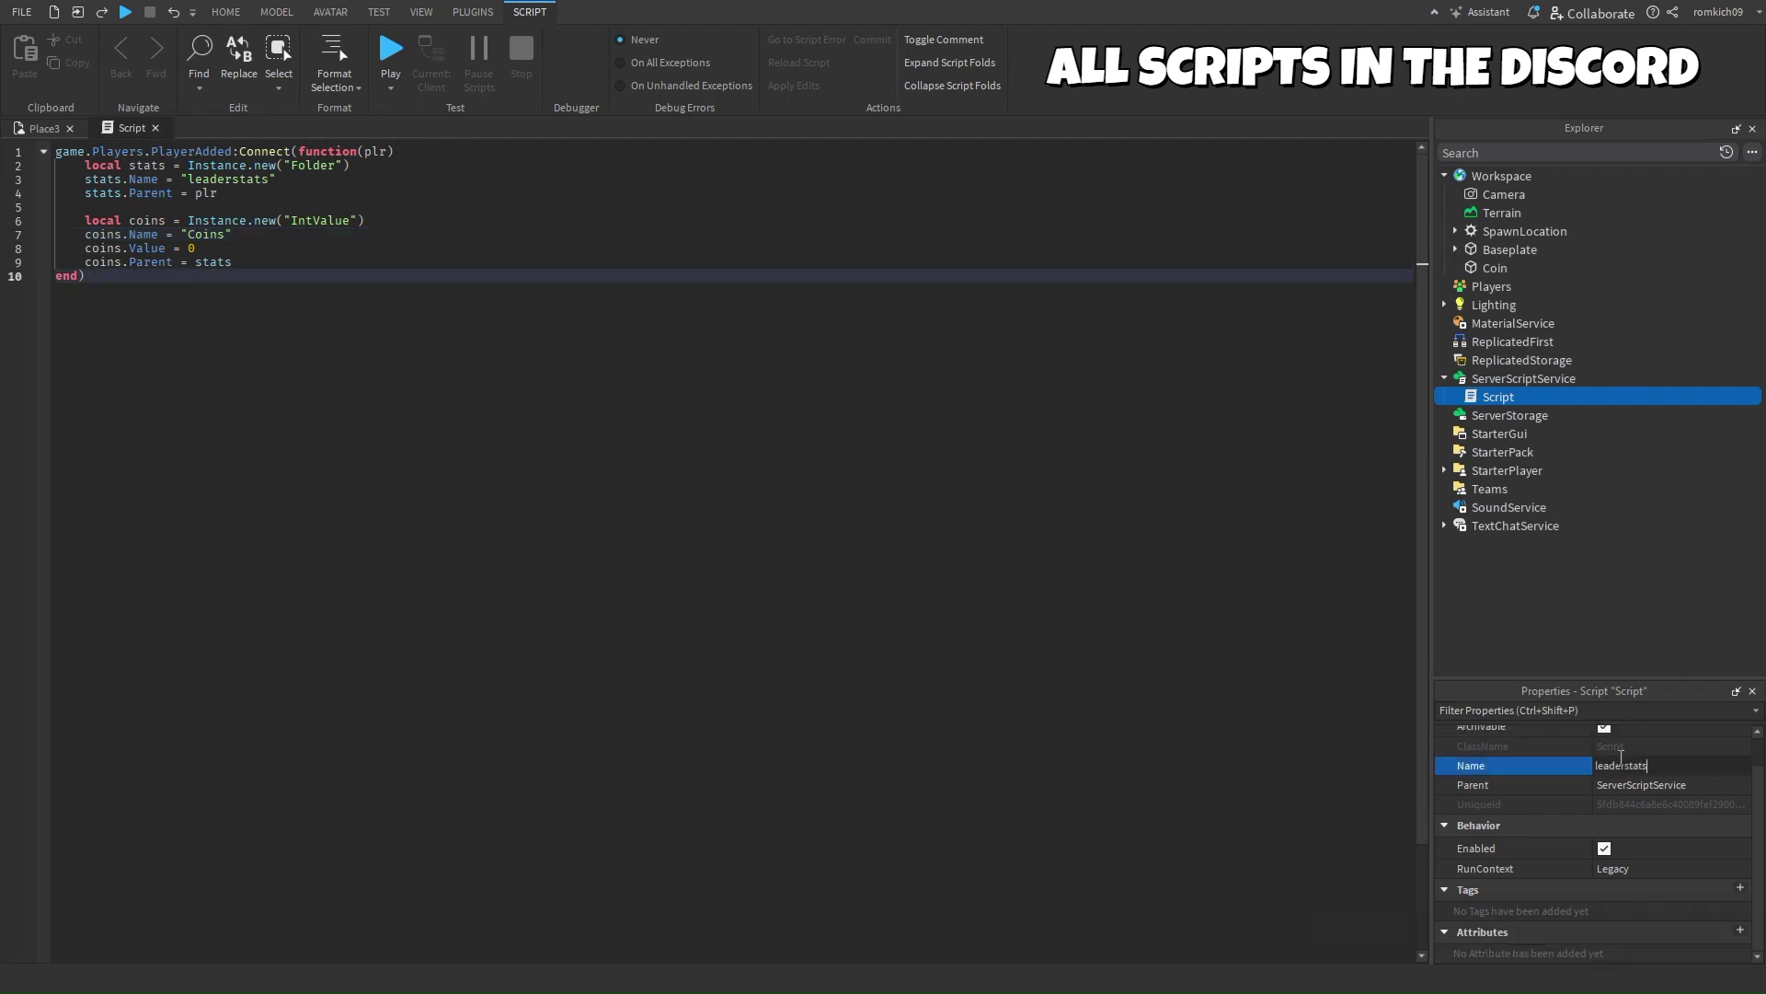
{"action": "key", "text": "Return"}
{"action": "left_click", "coordinate": [1497, 269]}
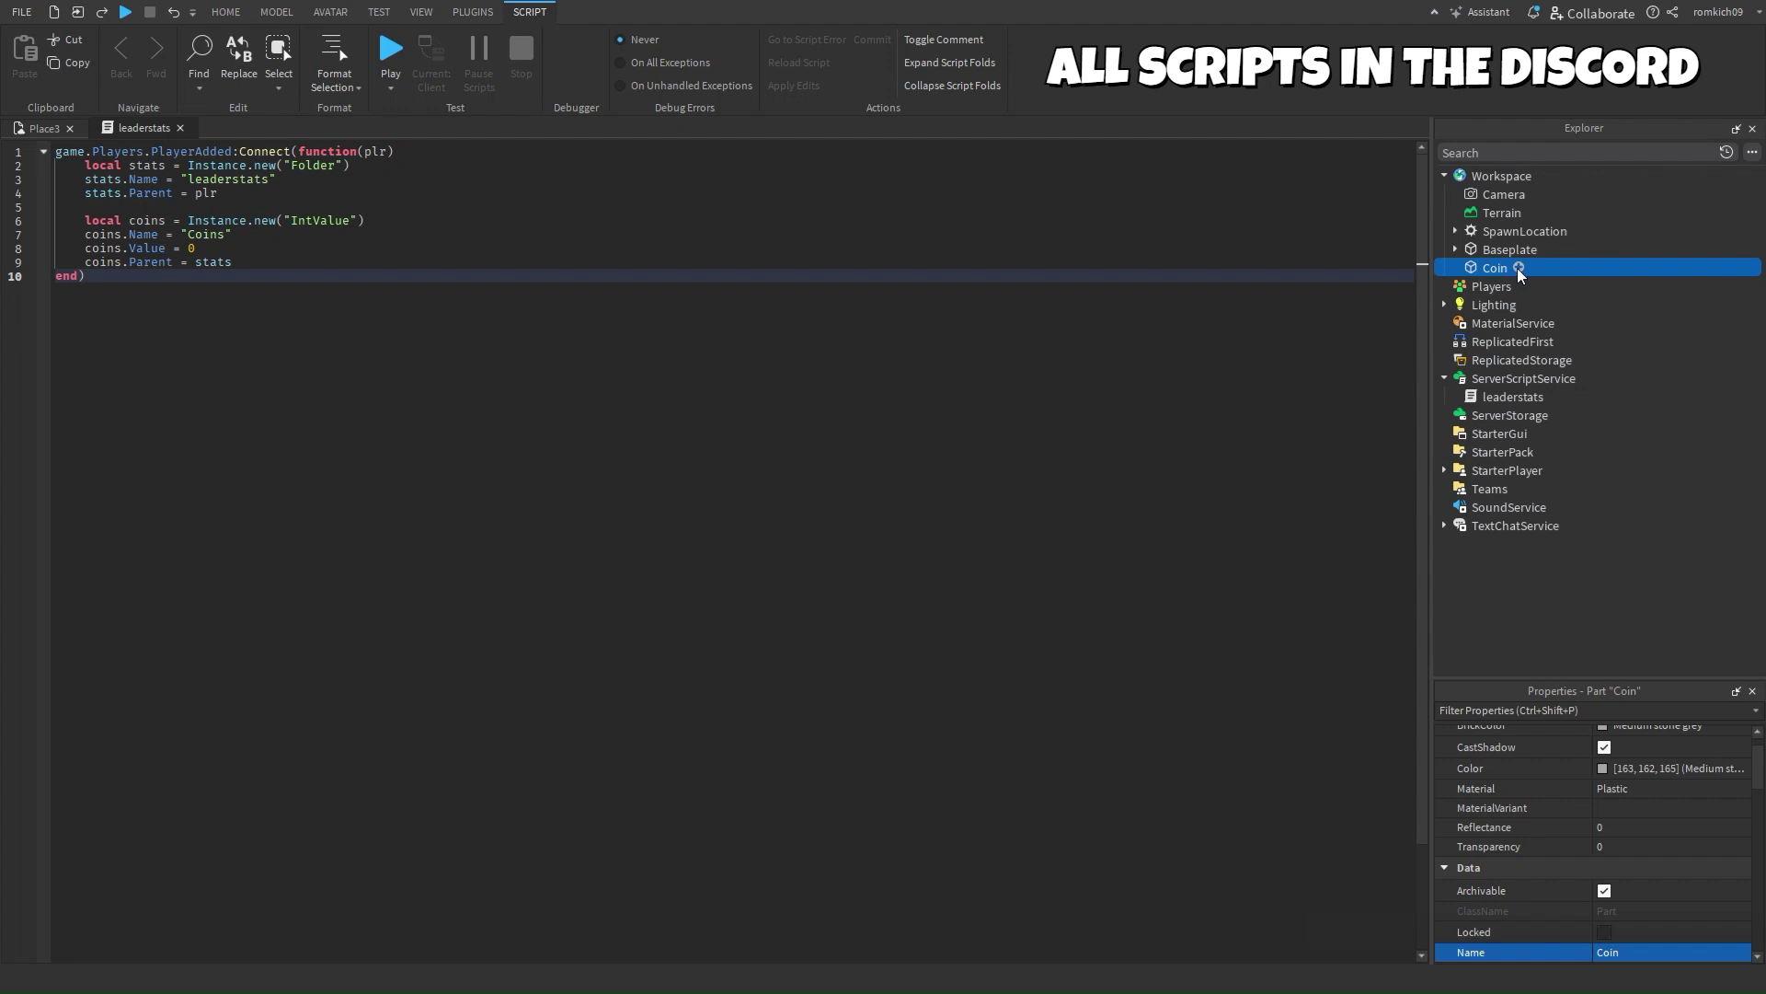
Step: Add a Script inside the Coin part and delete its default print line
{"action": "left_click", "coordinate": [1520, 268]}
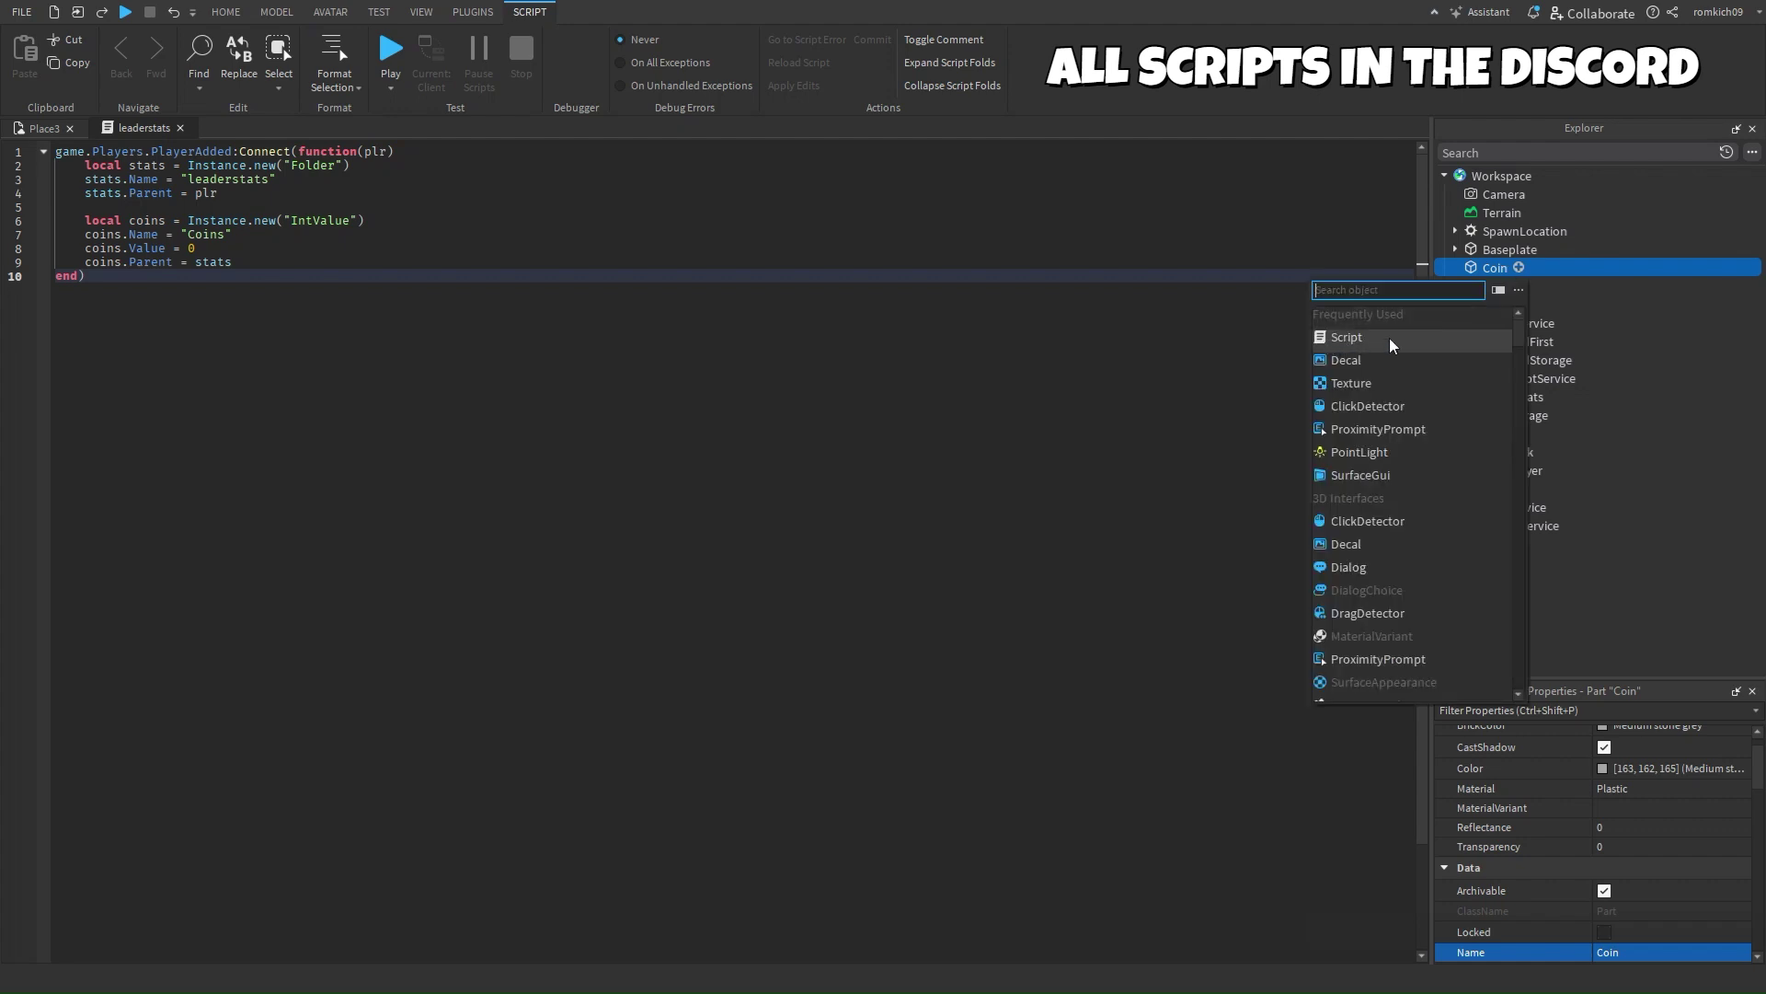
{"action": "key", "text": "Escape"}
{"action": "left_click", "coordinate": [1520, 268]}
{"action": "key", "text": "ctrl+a"}
{"action": "key", "text": "BackSpace"}
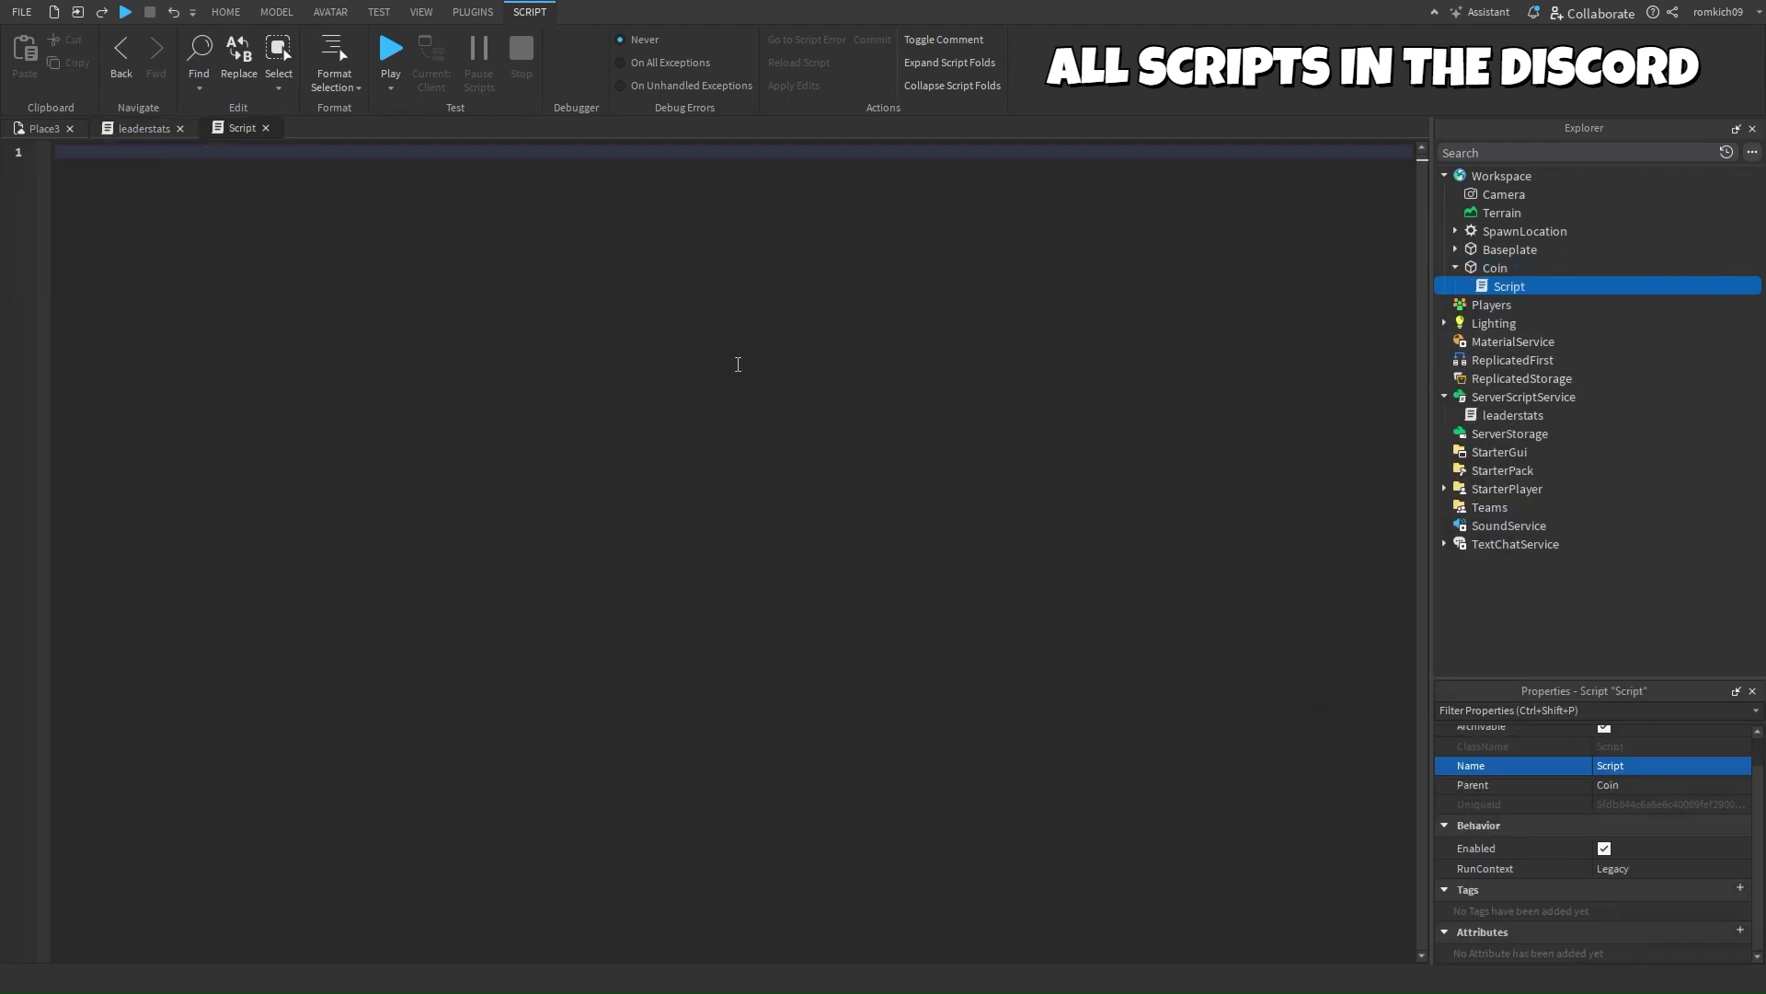
{"action": "type", "text": "script.Parent"}
{"action": "type", "text": ".Touched:co"}
Step: Write a Touched handler that finds the Humanoid in hit.Parent and checks it exists
{"action": "key", "text": "Tab"}
{"action": "type", "text": "(function"}
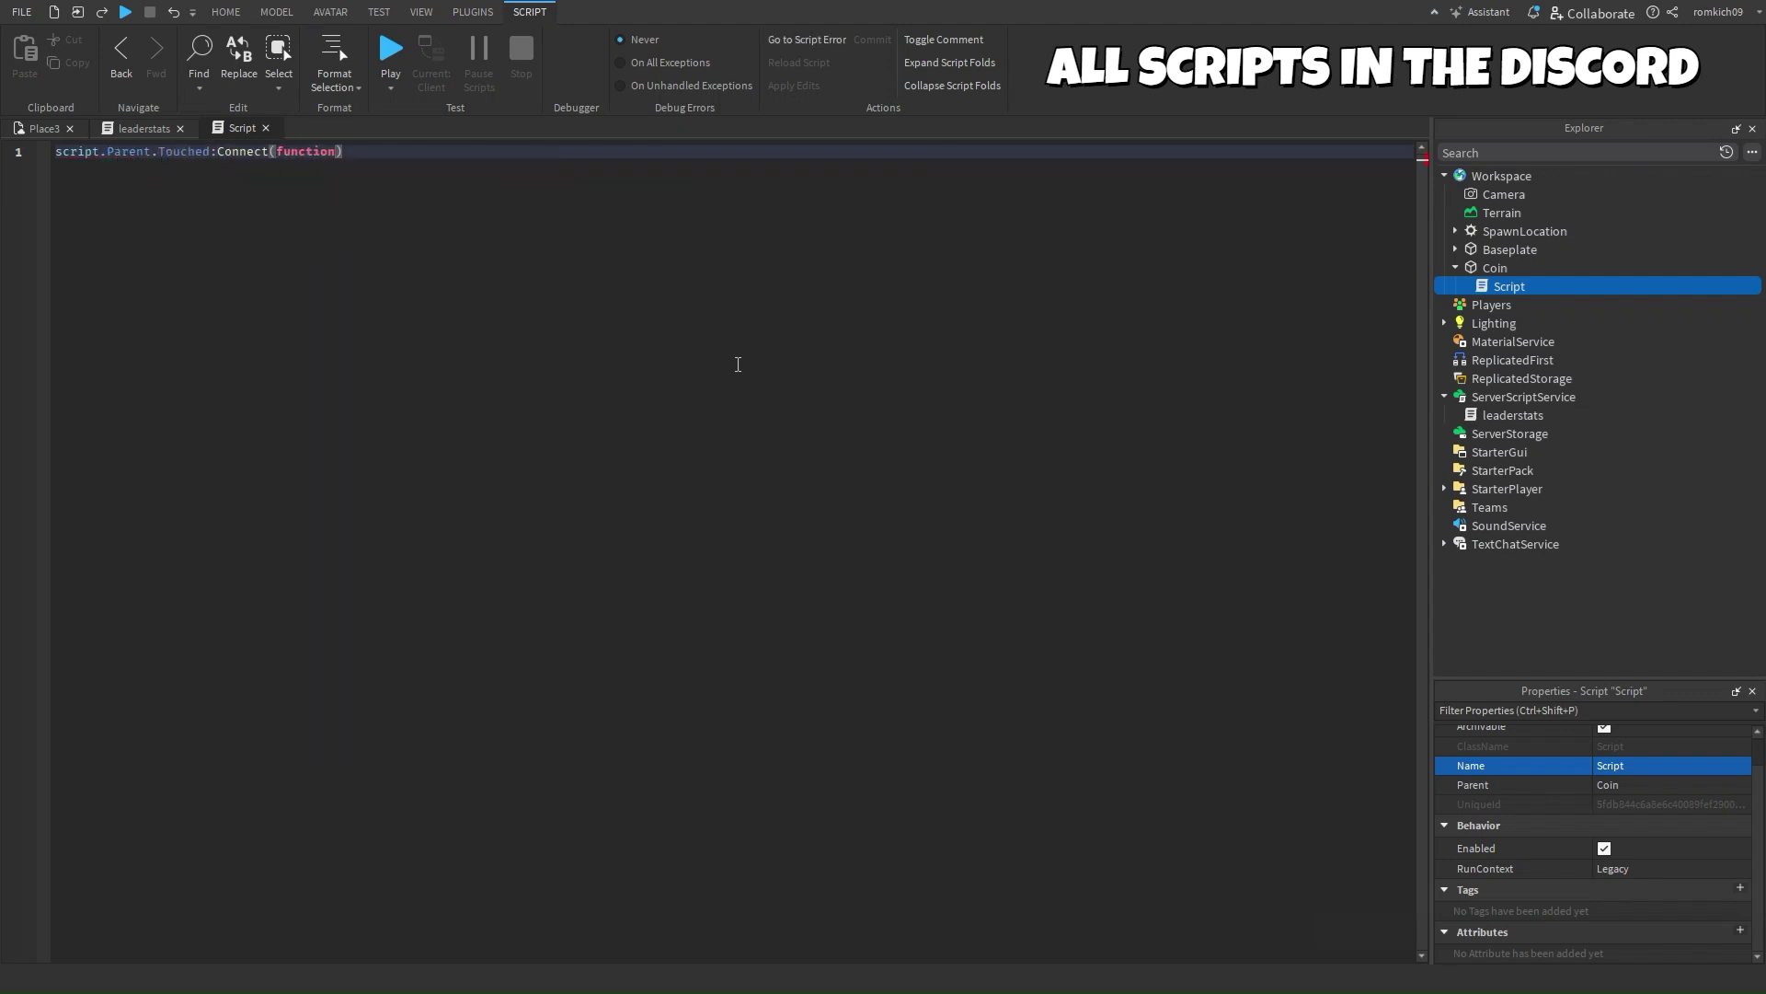
{"action": "type", "text": "(hit"}
{"action": "key", "text": "End"}
{"action": "key", "text": "Return"}
{"action": "type", "text": "loca"}
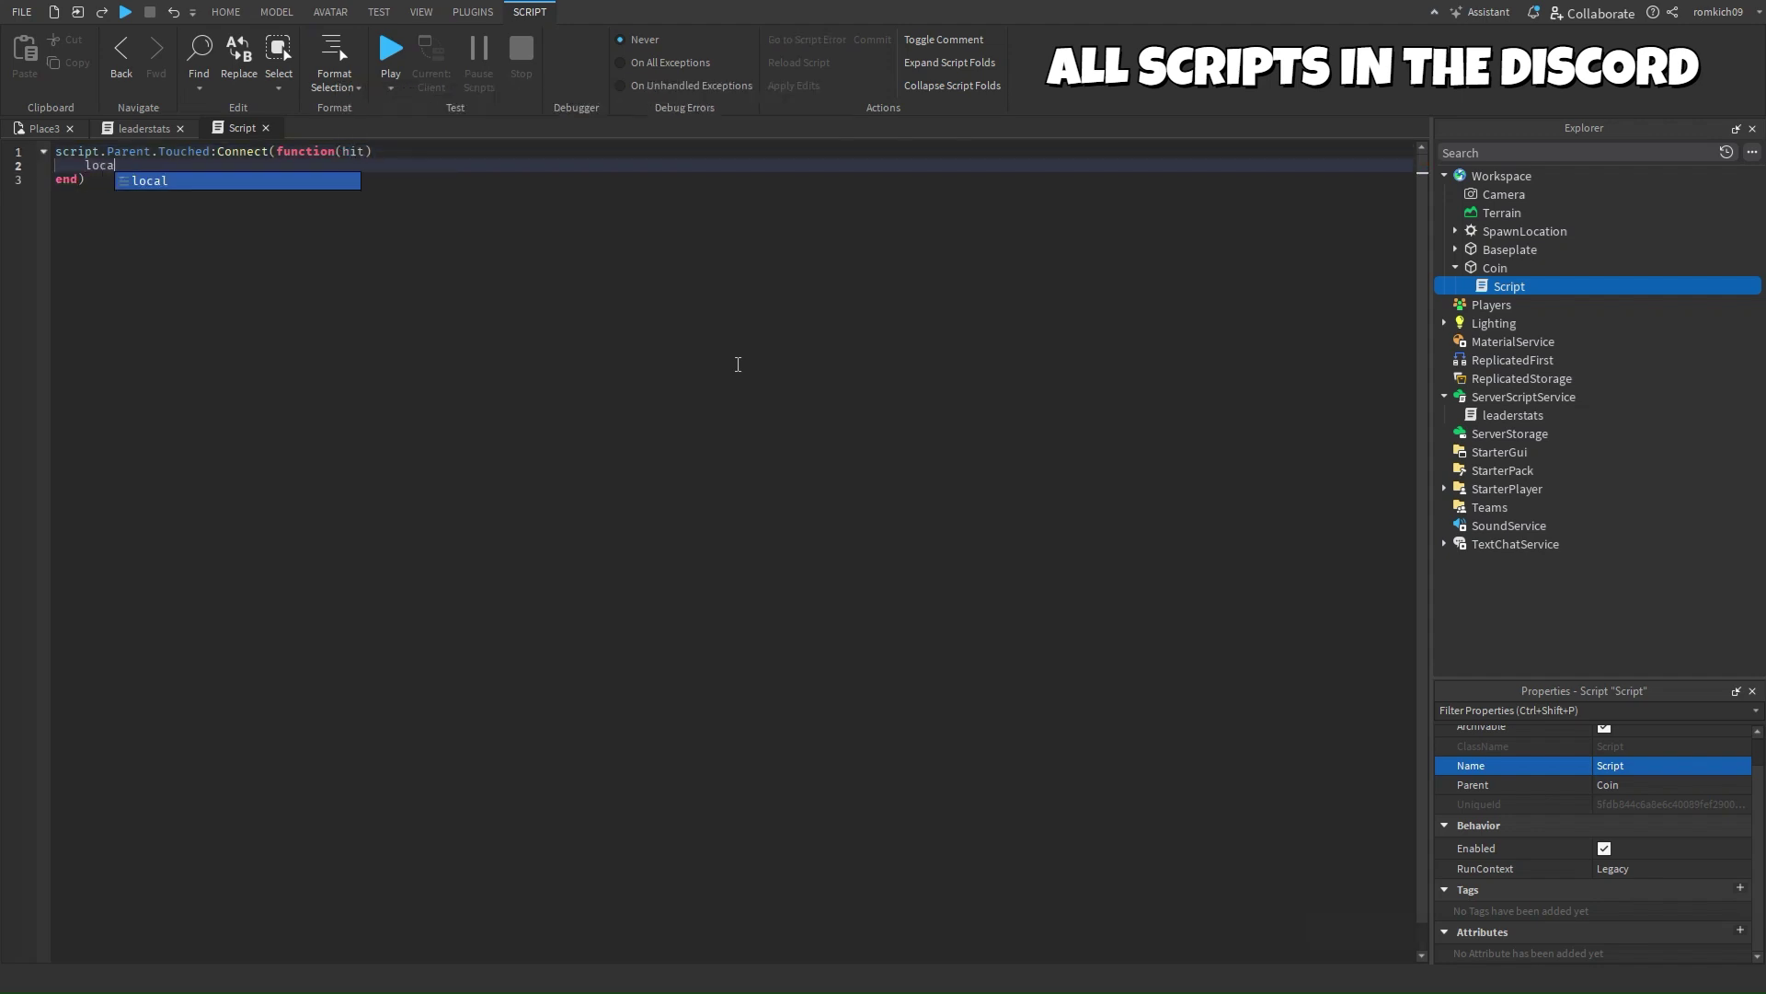
{"action": "type", "text": "l character = "}
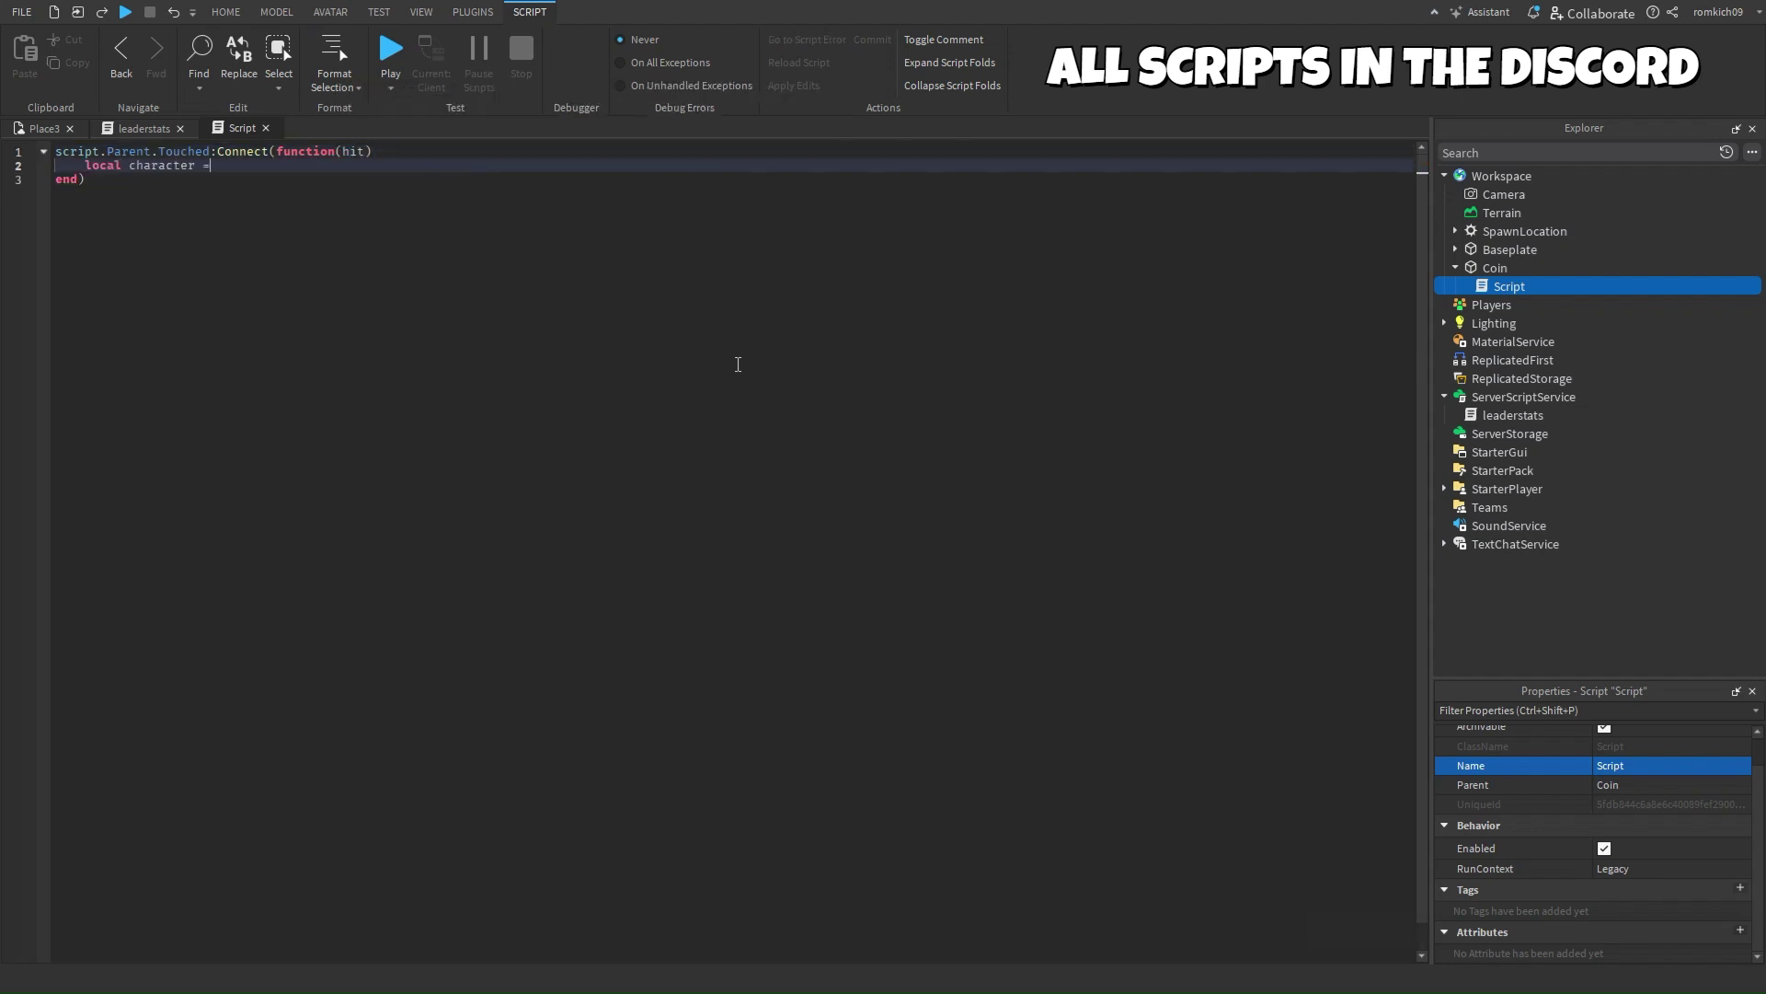
{"action": "type", "text": "hit.Paren"}
{"action": "key", "text": "Tab"}
{"action": "key", "text": "Return"}
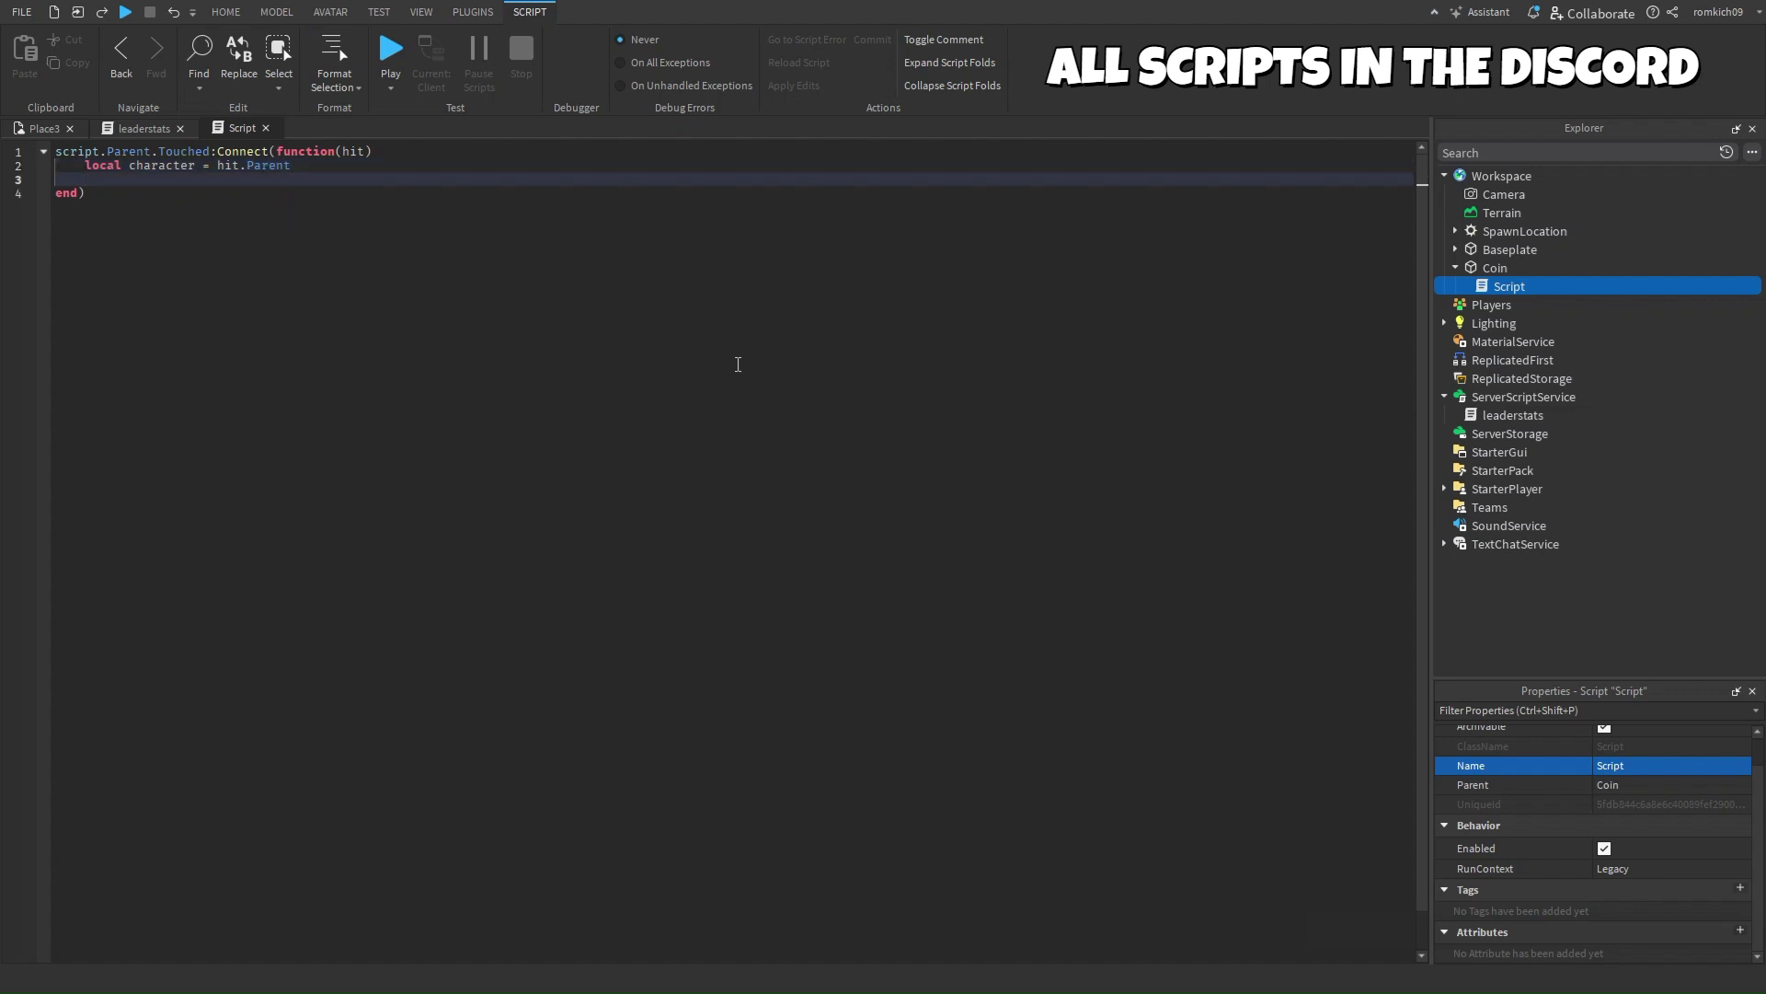
{"action": "type", "text": "local humanoid = "}
{"action": "type", "text": "character:Find"}
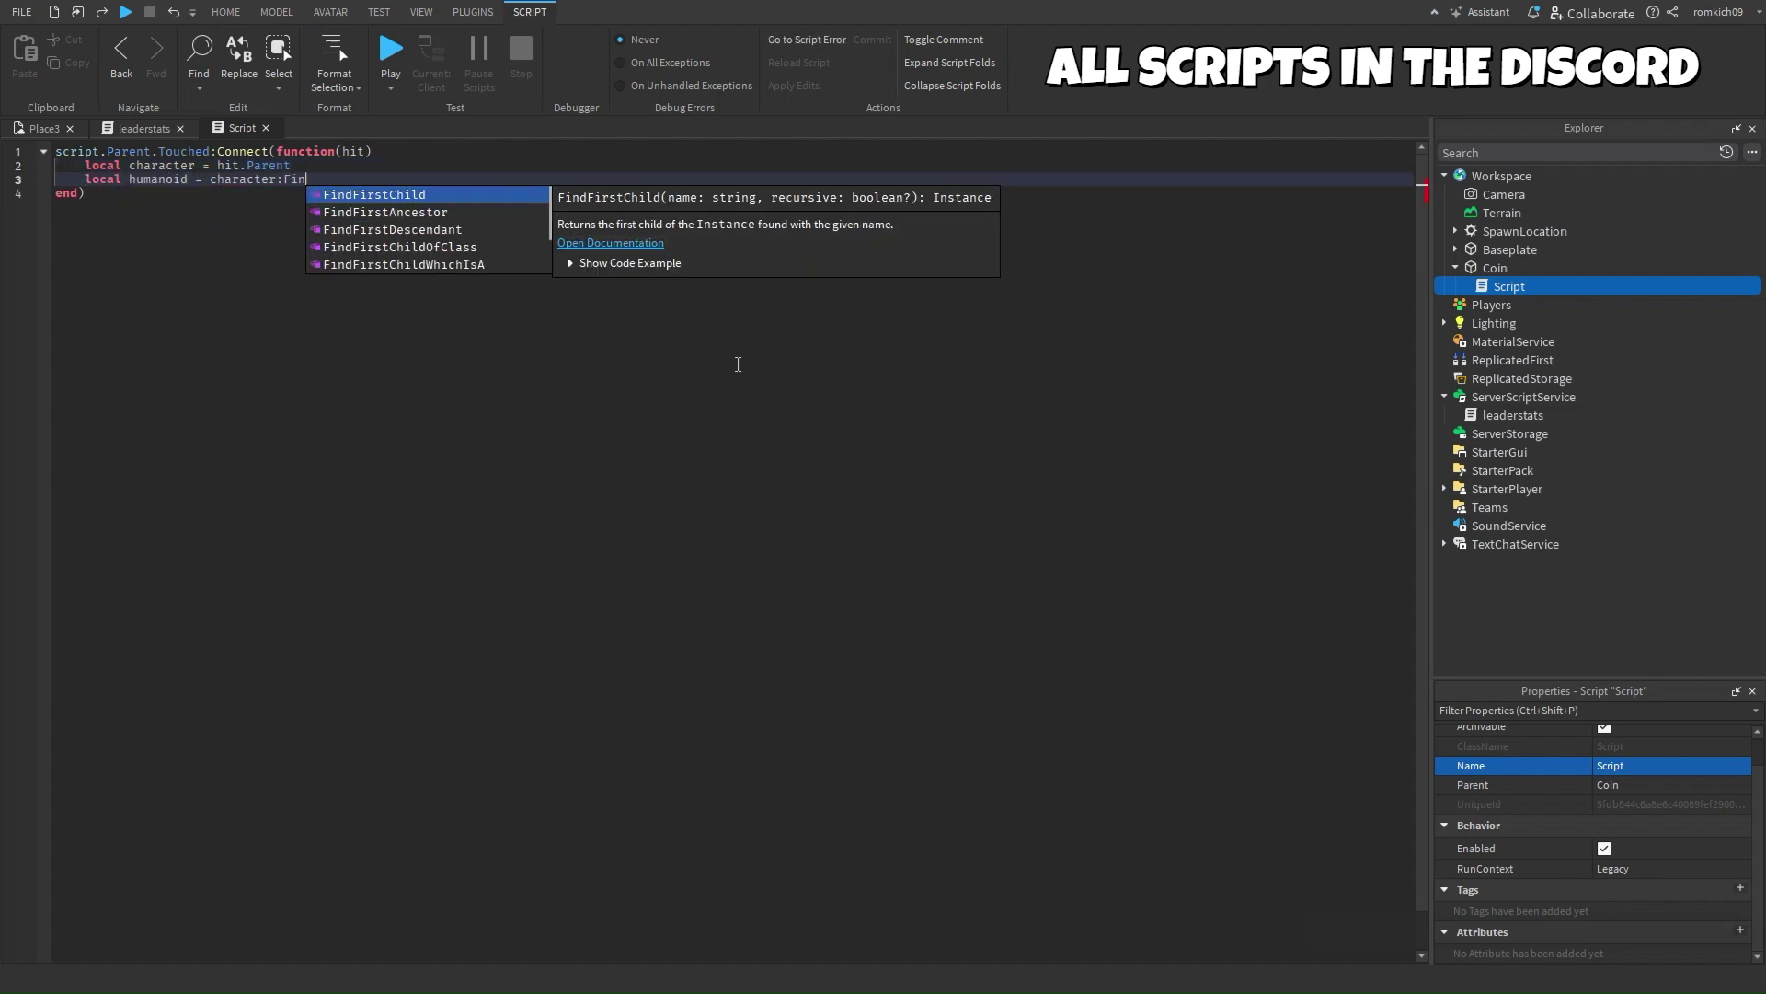
{"action": "key", "text": "Tab"}
{"action": "type", "text": "\"Humanoid"}
{"action": "key", "text": "End"}
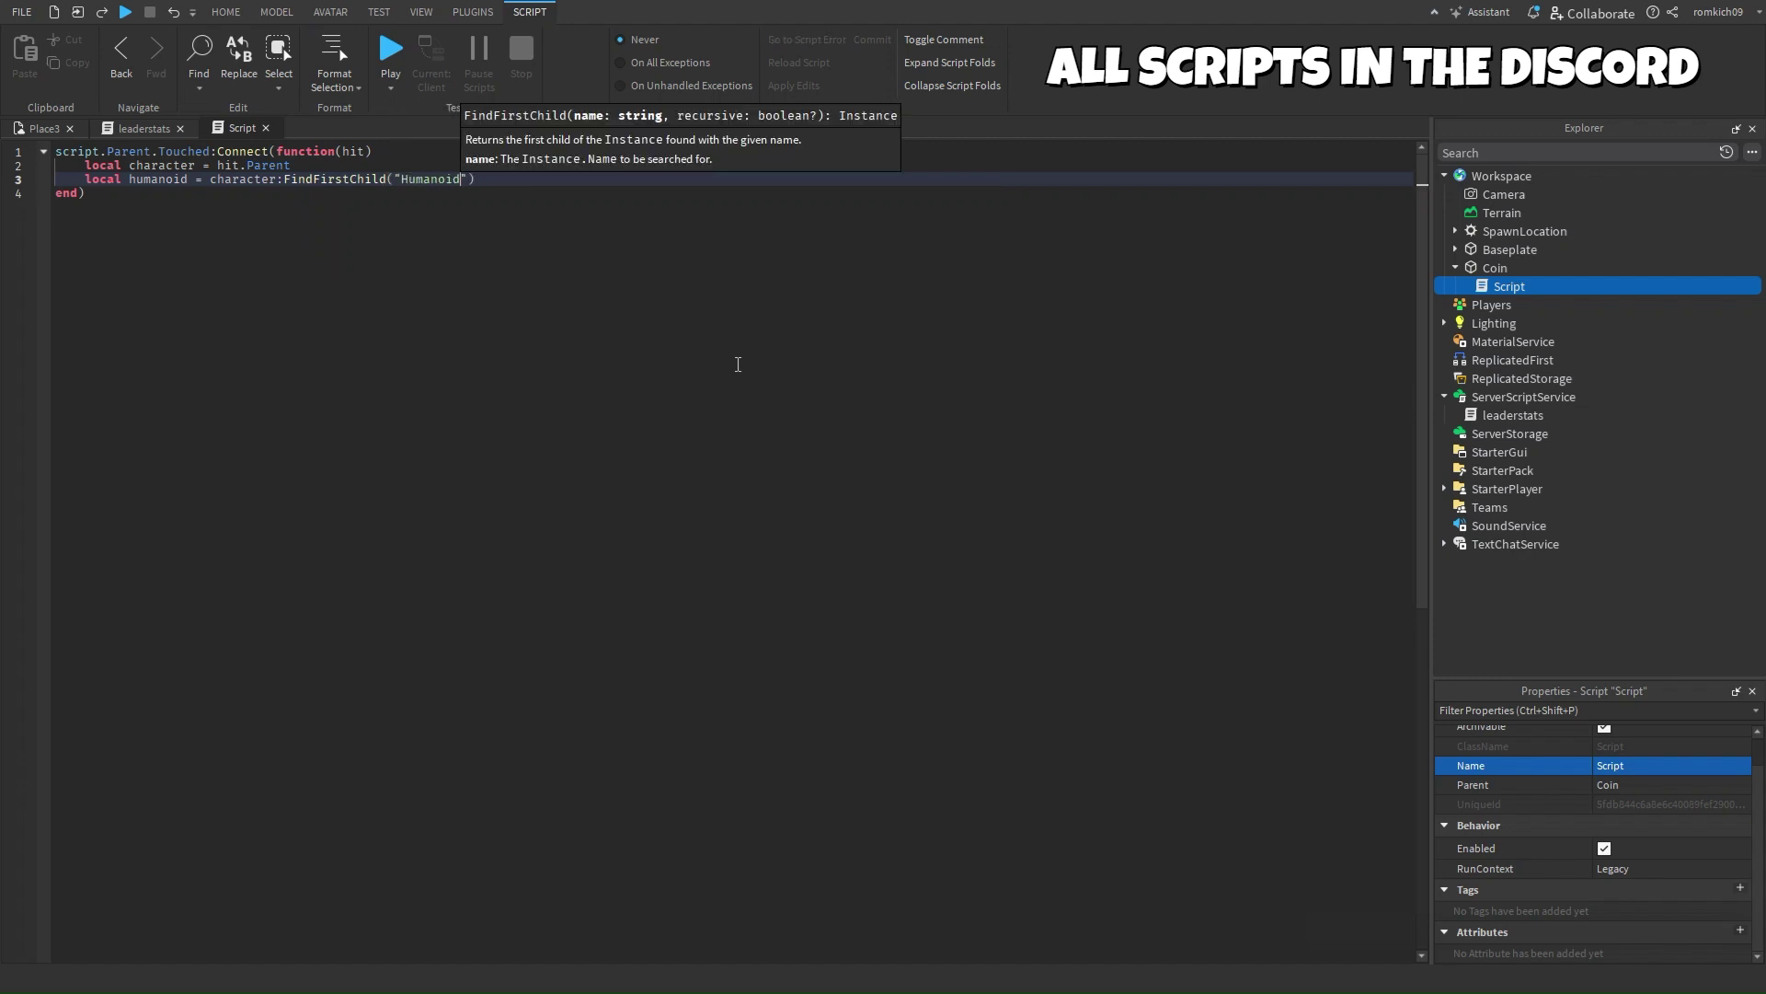
{"action": "key", "text": "Return"}
{"action": "type", "text": "if human"}
{"action": "key", "text": "Tab"}
{"action": "type", "text": "then"}
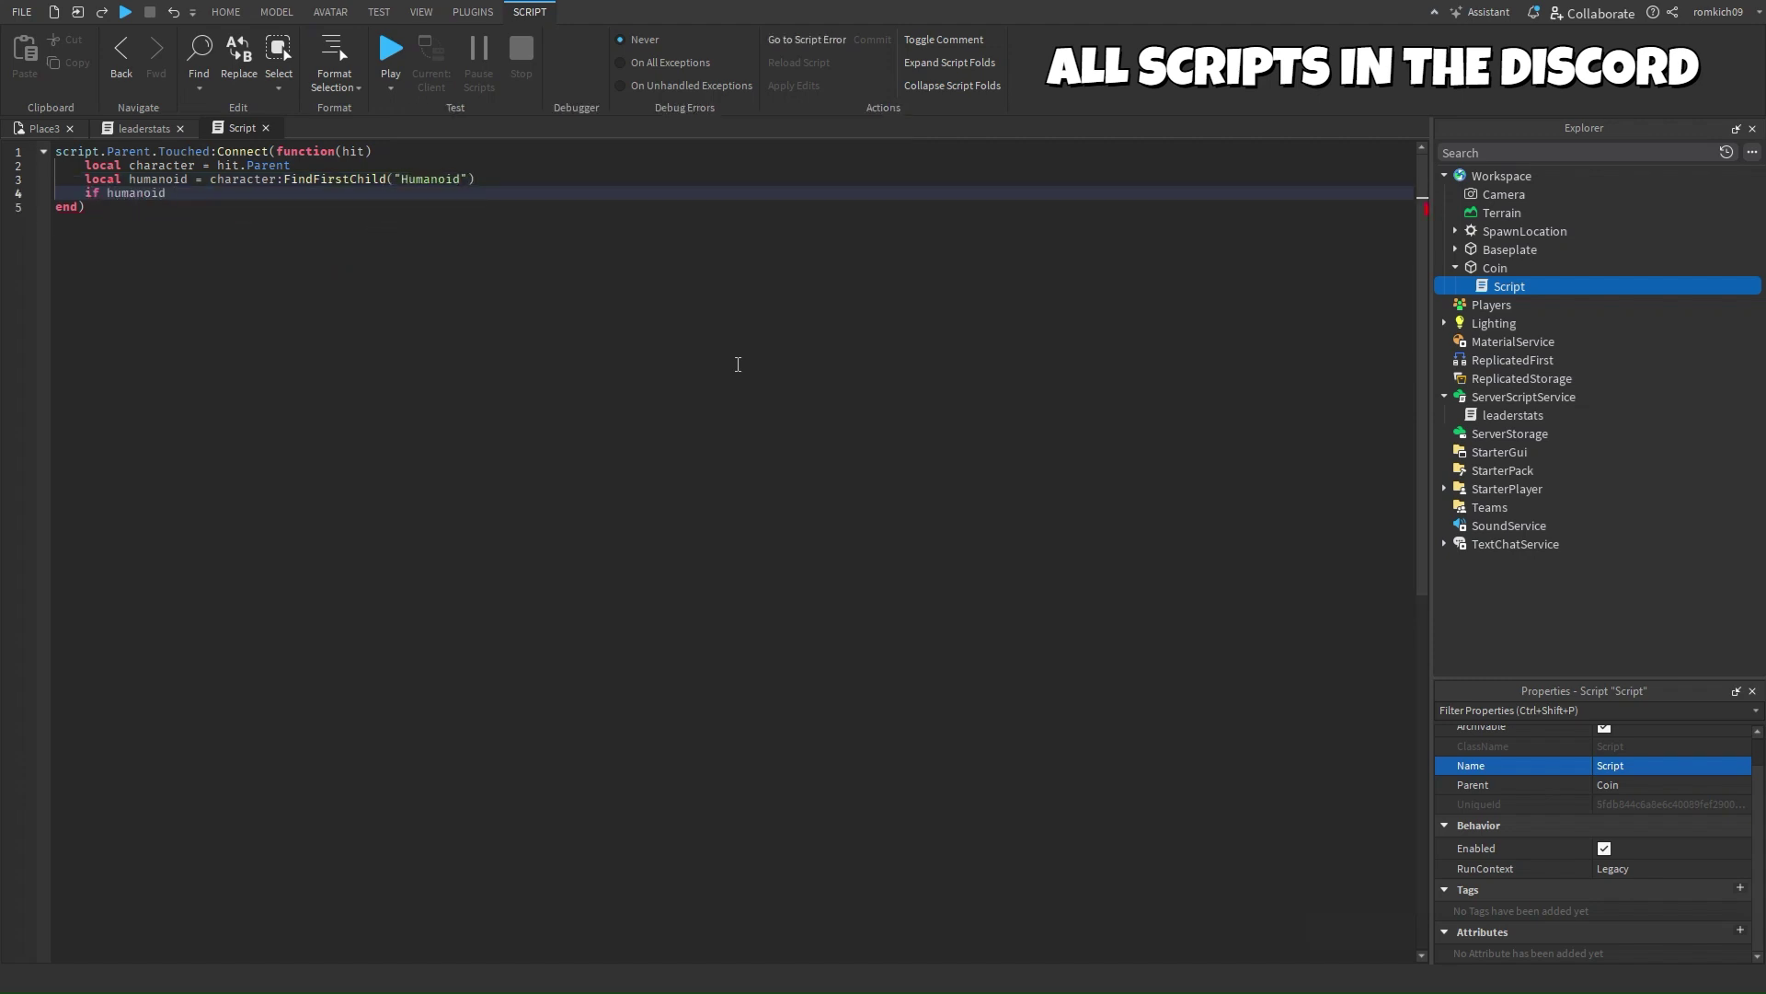
{"action": "key", "text": "Return"}
{"action": "type", "text": "local pl"}
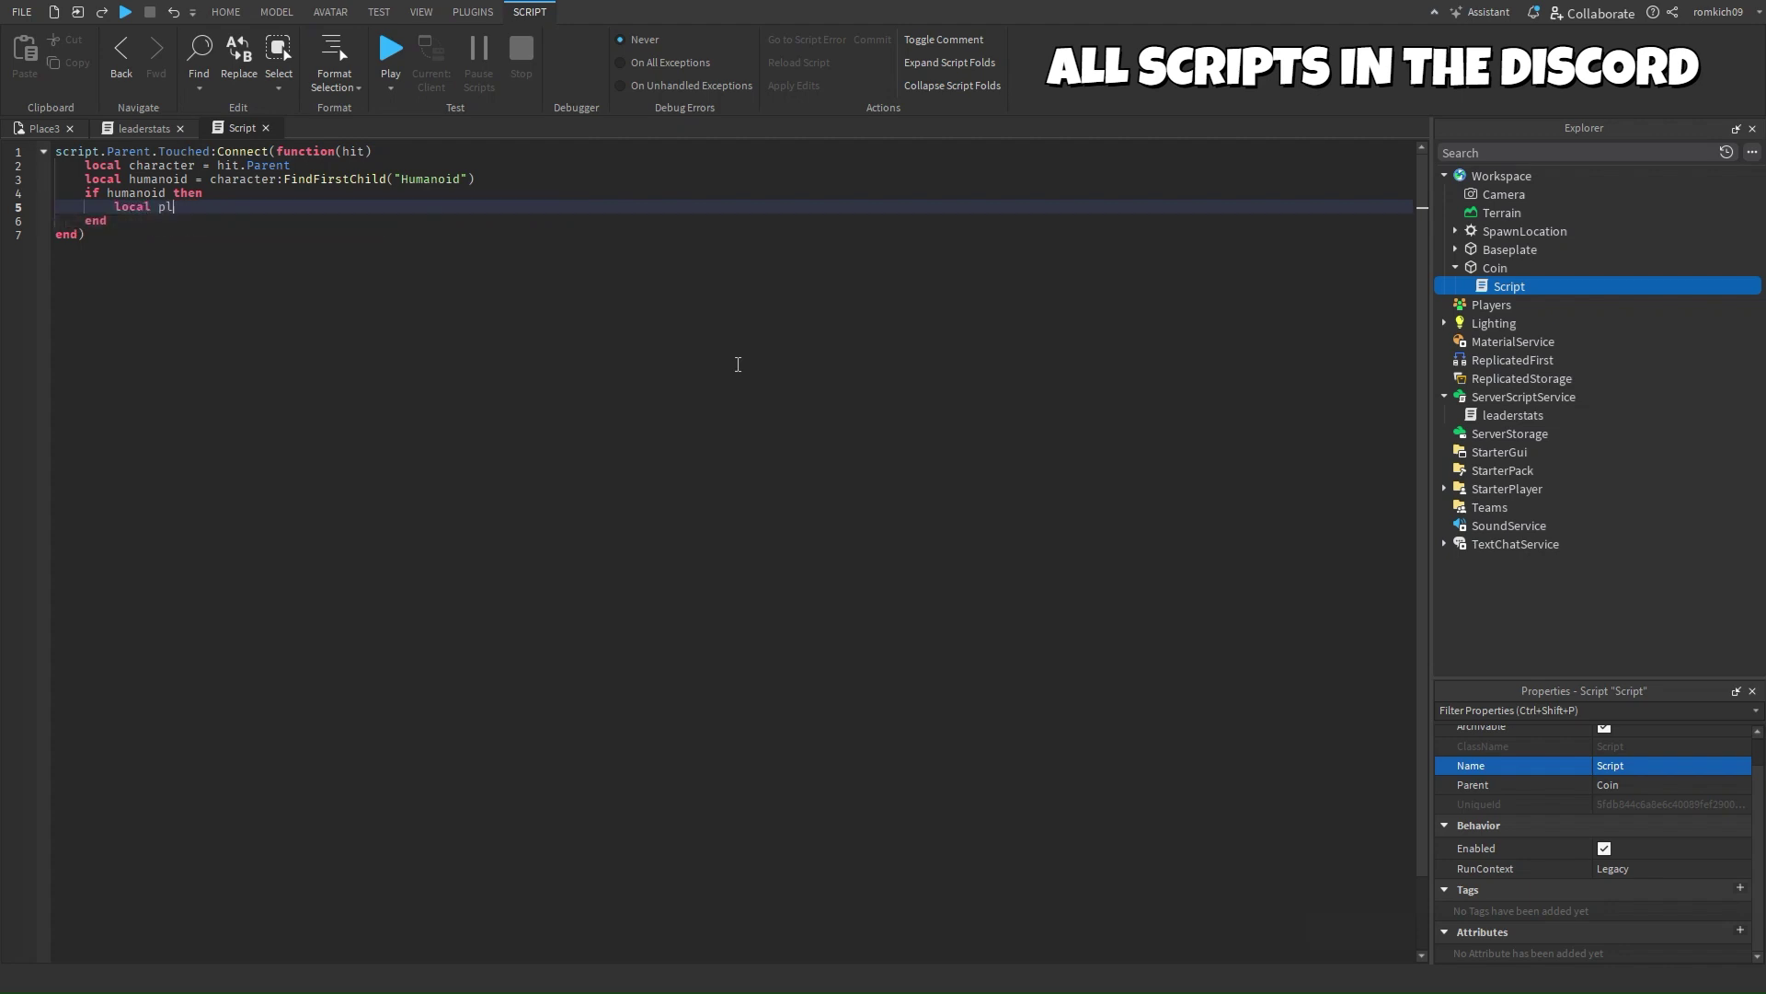
{"action": "type", "text": "ayer = game.Pa"}
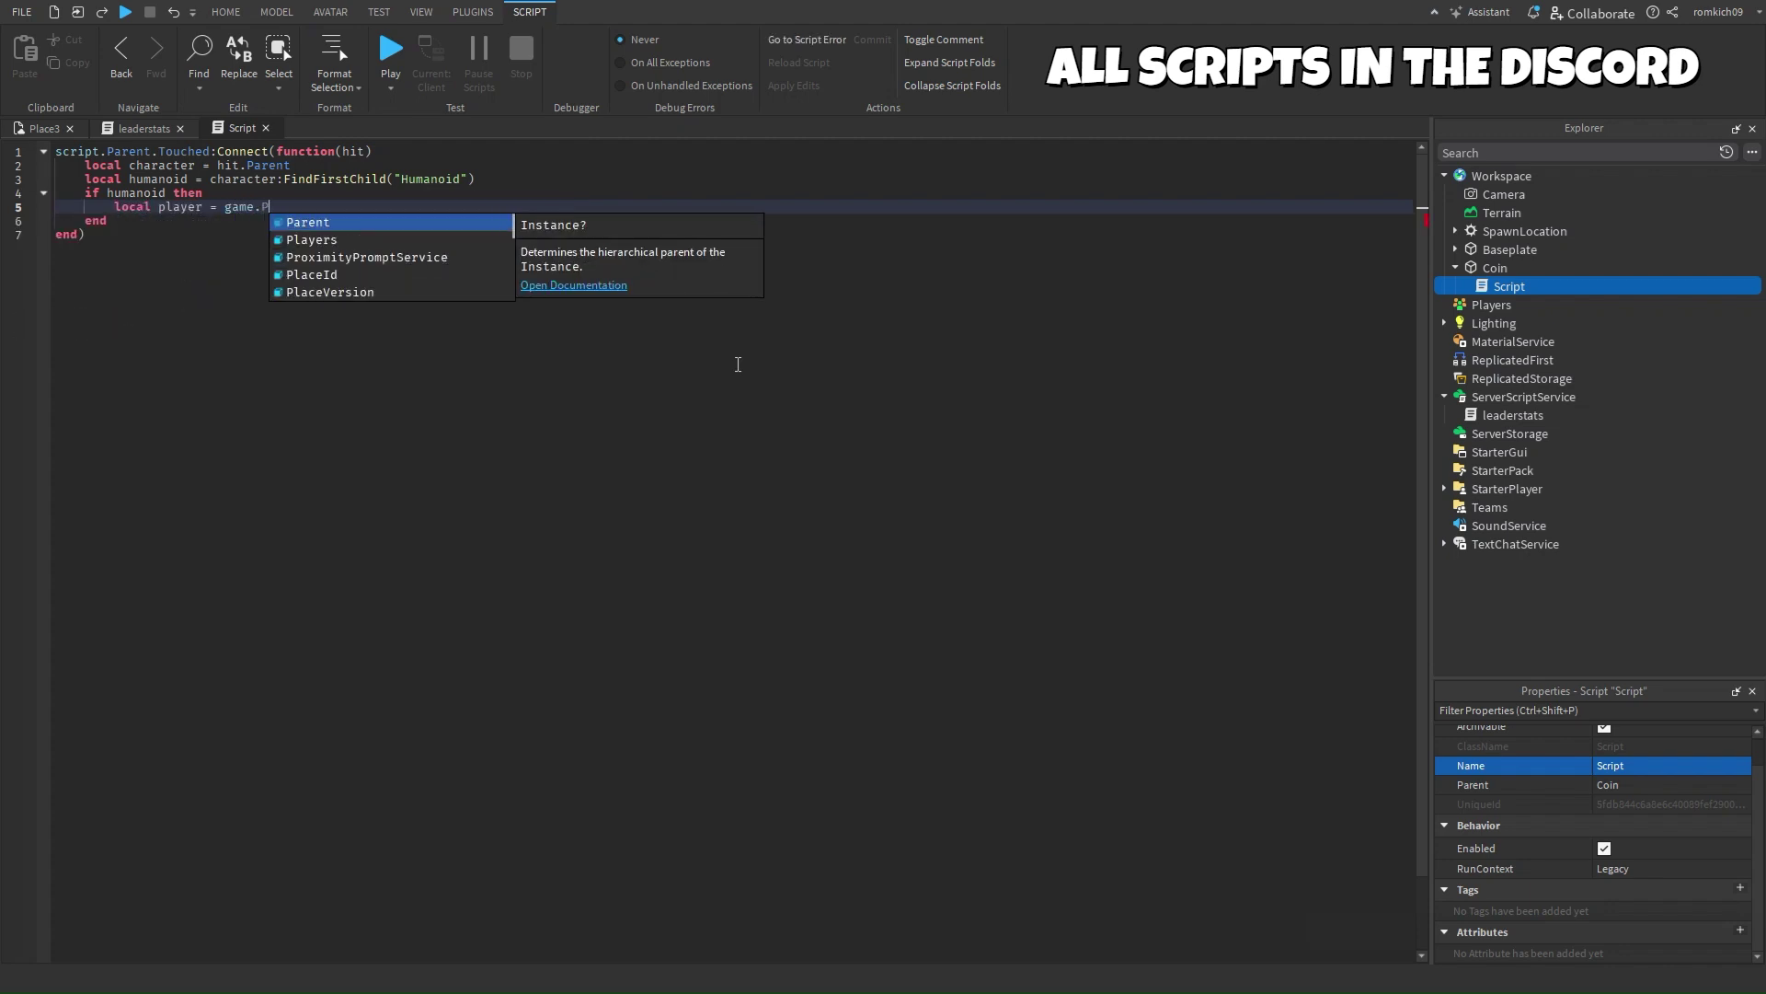
Step: Get the player via GetPlayerFromCharacter, check leaderstats, and add 1 to Coins.Value
{"action": "key", "text": "Tab"}
{"action": "key", "text": "BackSpace"}
{"action": "key", "text": "BackSpace"}
{"action": "key", "text": "BackSpace"}
{"action": "type", "text": "Pla"}
{"action": "key", "text": "Tab"}
{"action": "type", "text": ":GetPl"}
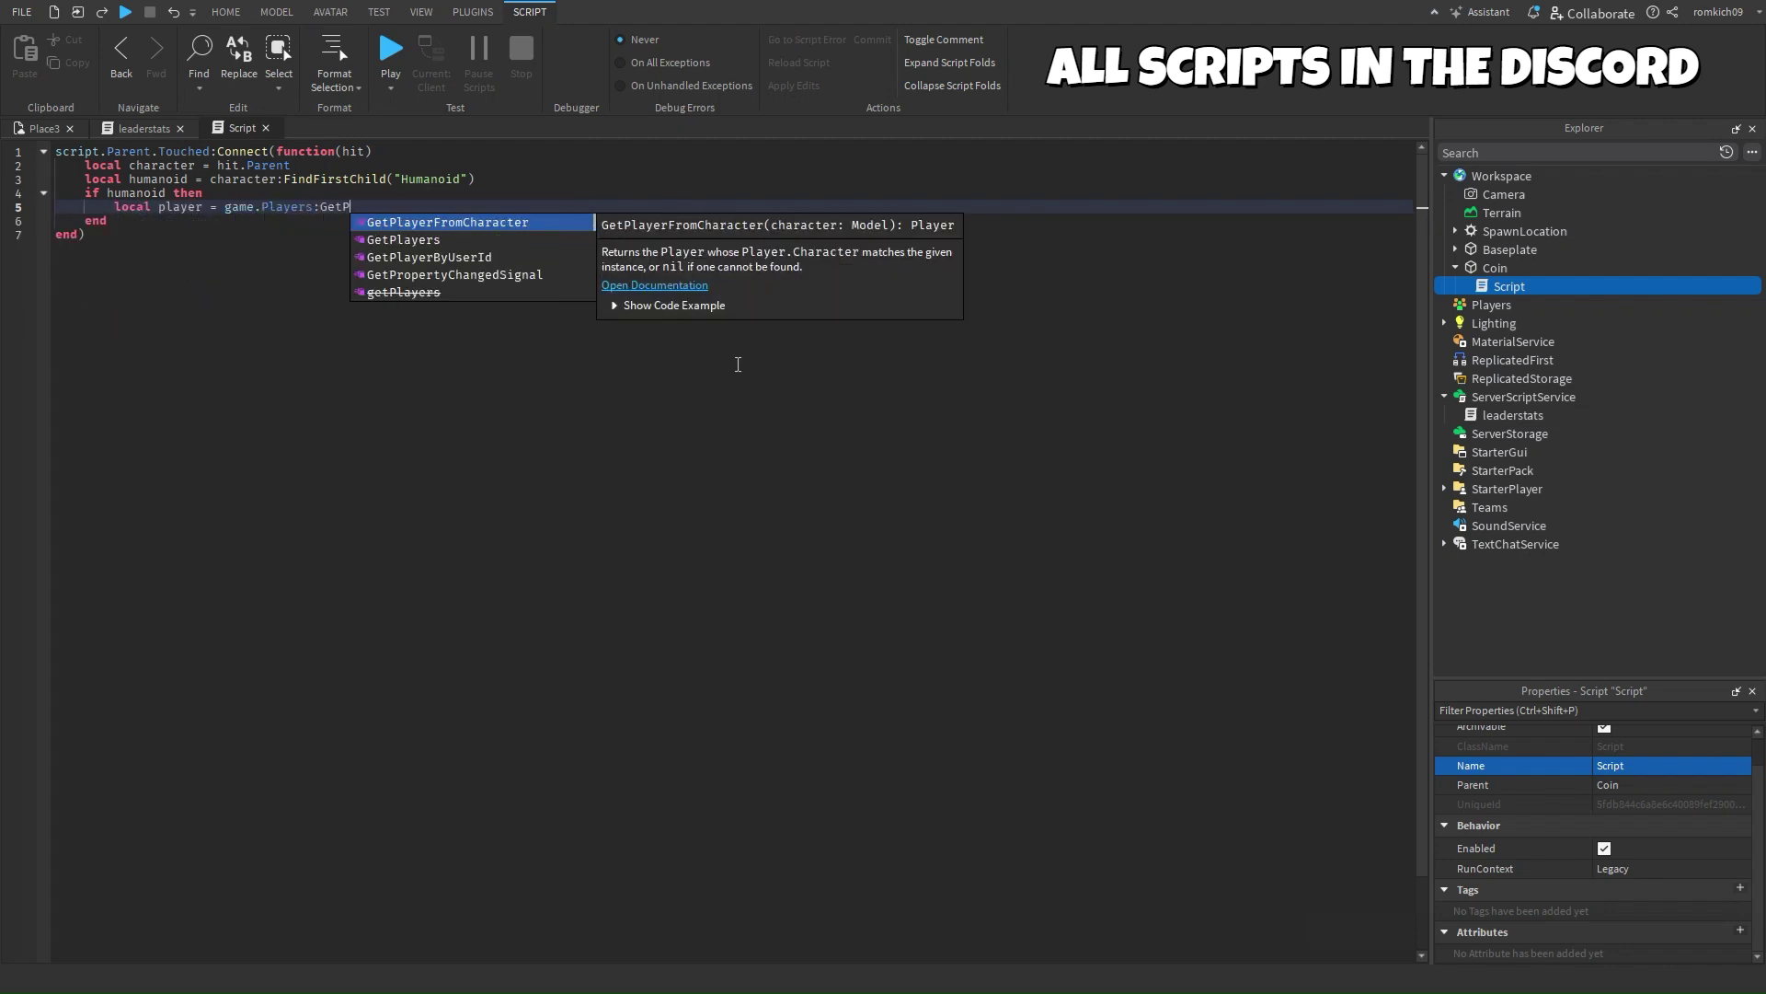
{"action": "key", "text": "Tab"}
{"action": "type", "text": "characte"}
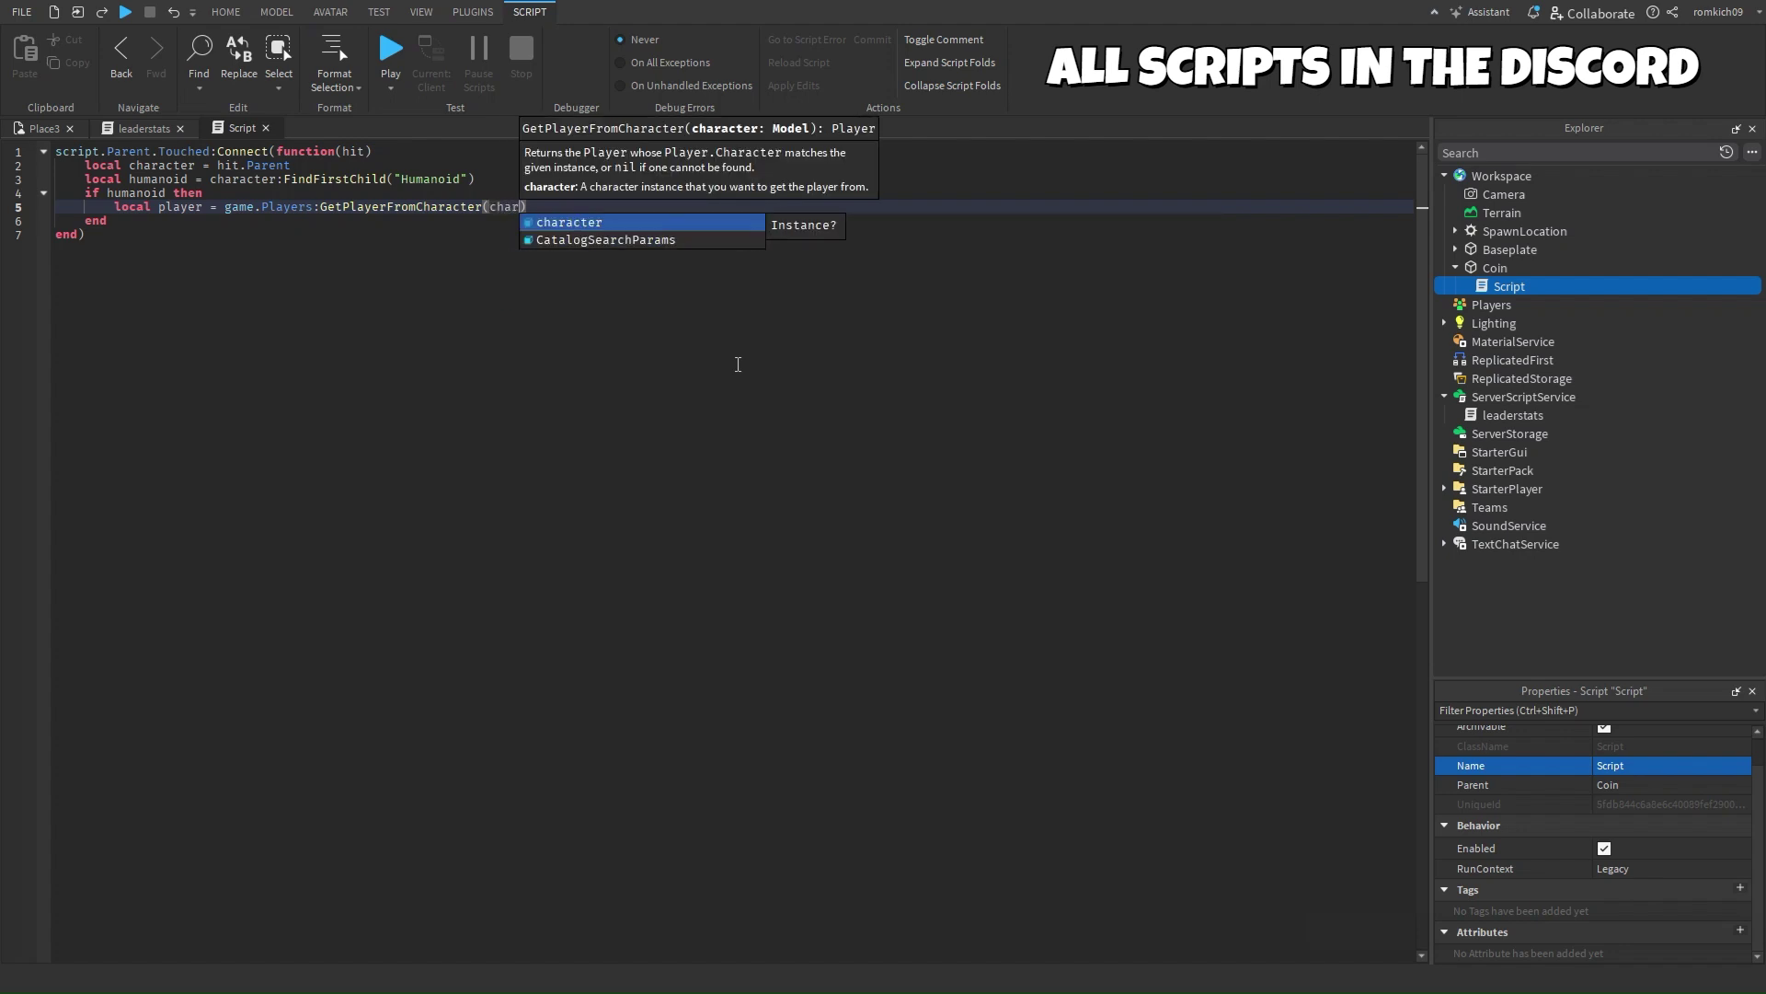
{"action": "key", "text": "Tab"}
{"action": "key", "text": "Return"}
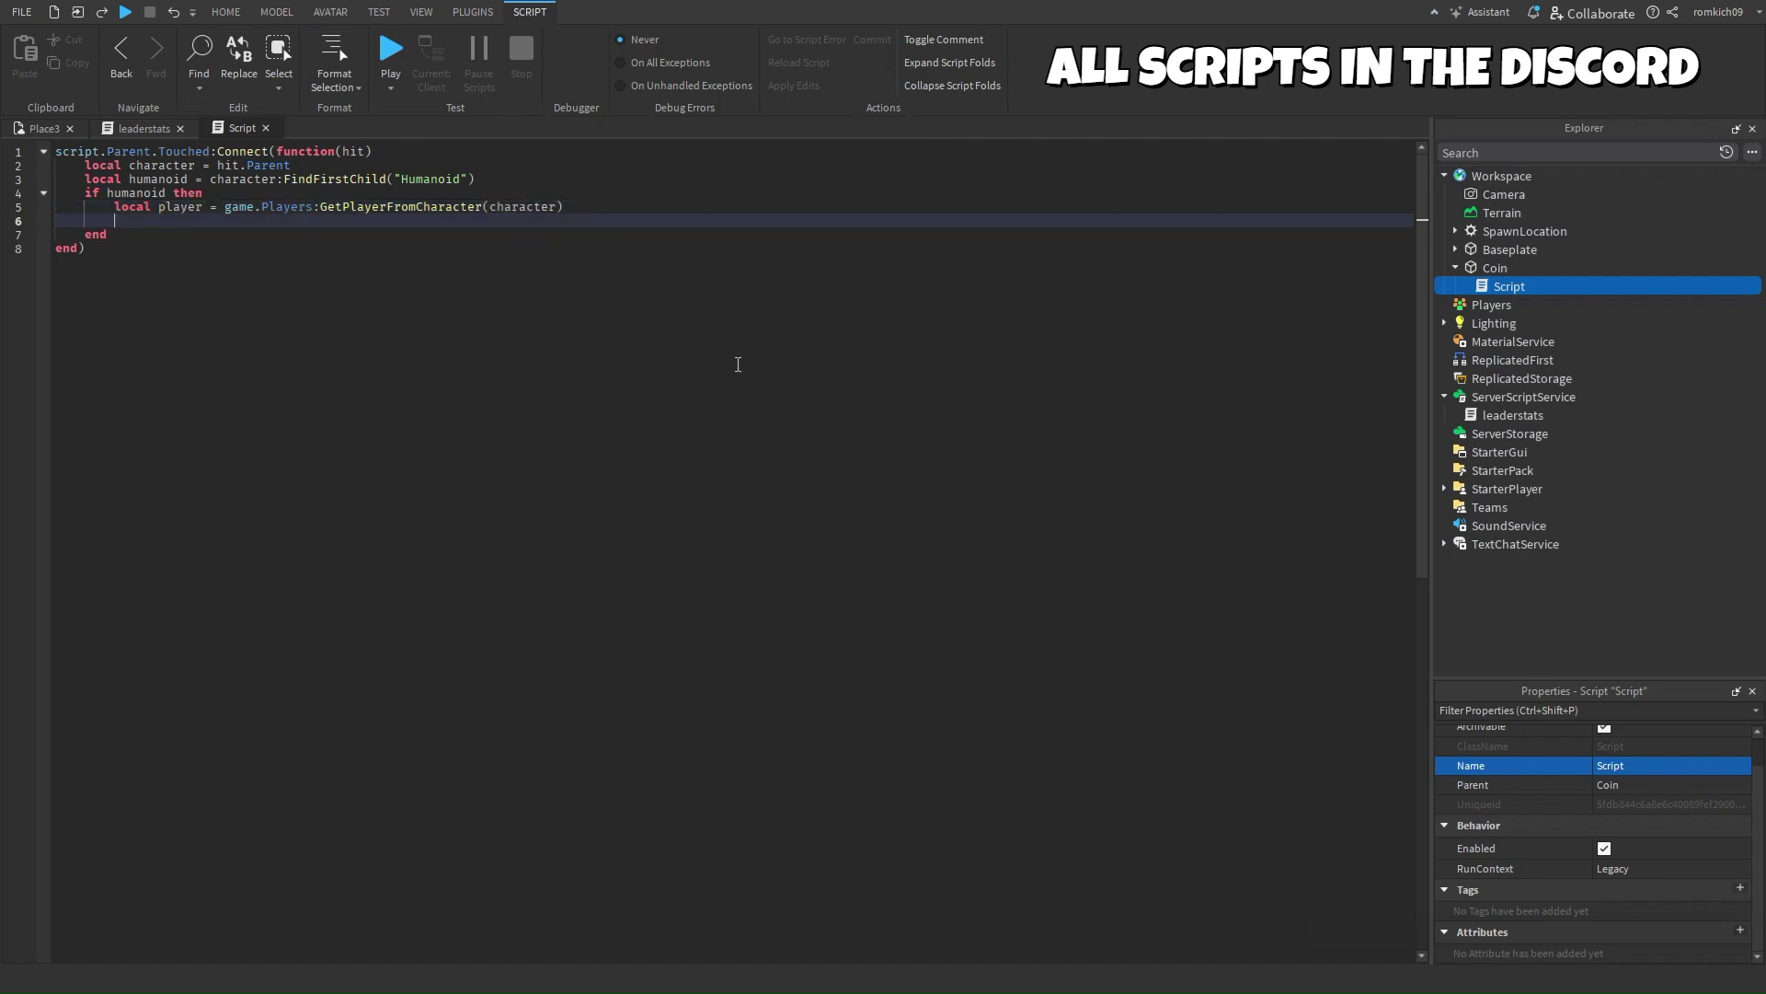
{"action": "type", "text": "if player and pl"}
{"action": "key", "text": "Tab"}
{"action": "type", "text": ":Find"}
{"action": "key", "text": "Tab"}
{"action": "type", "text": "\""}
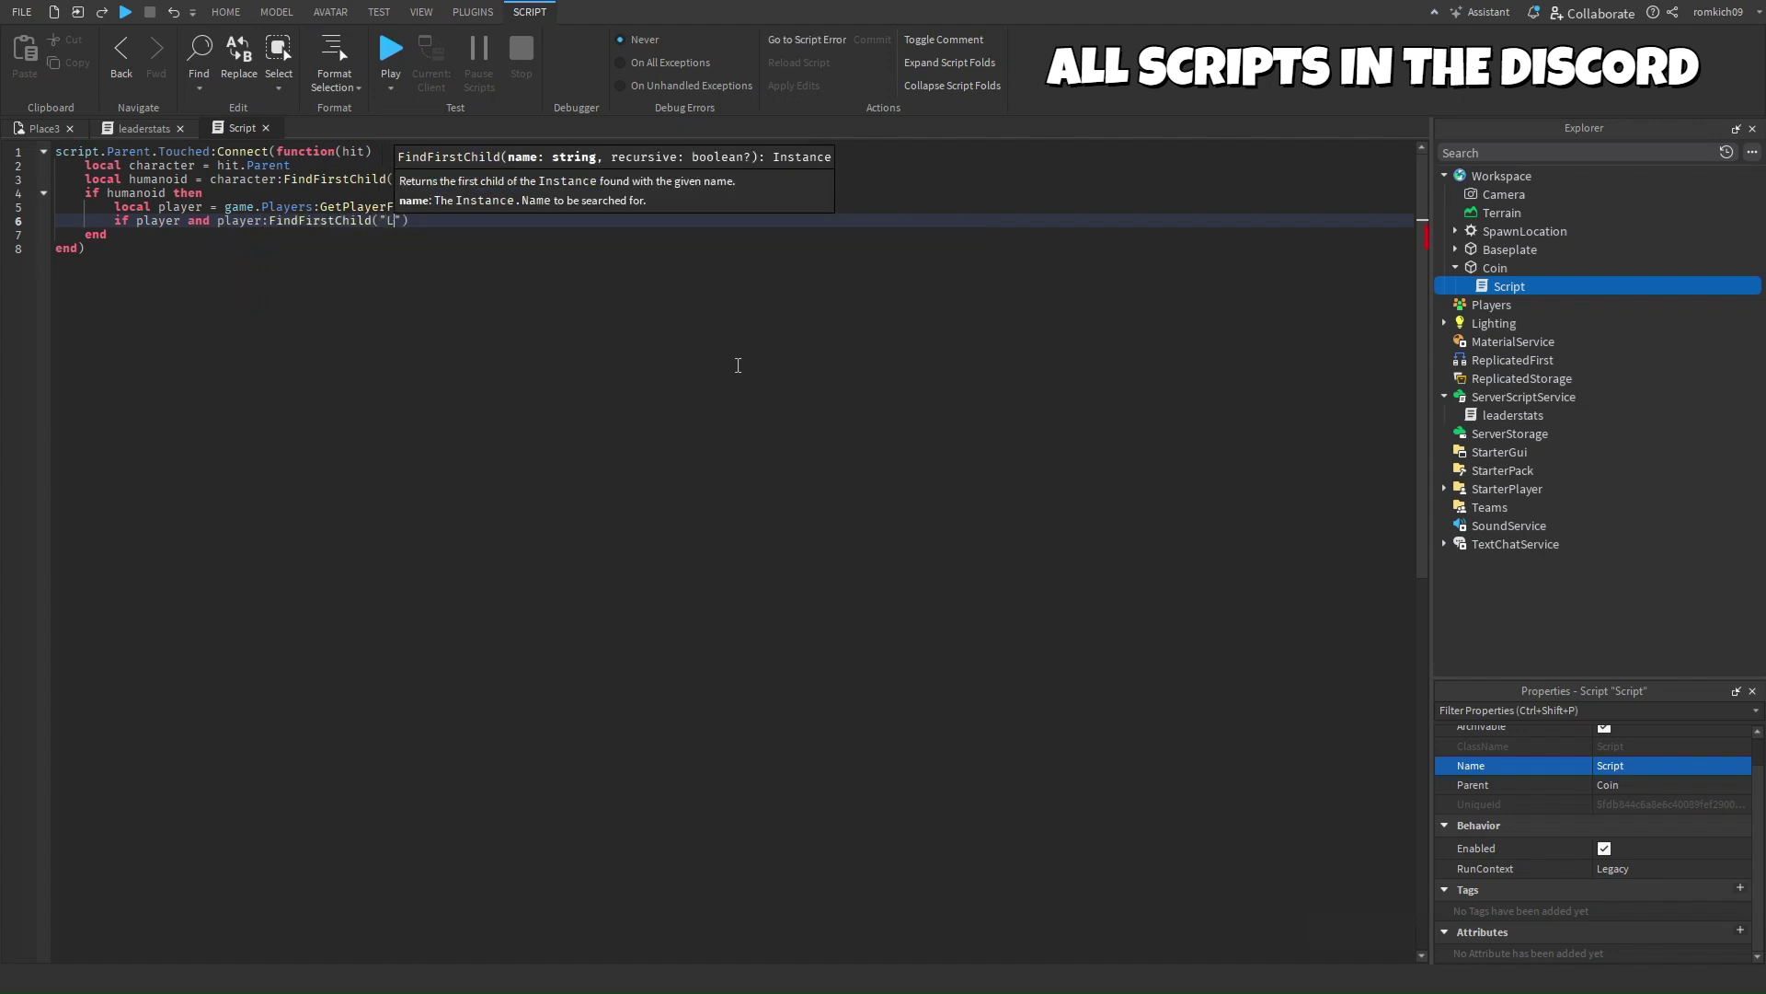
{"action": "type", "text": "leaderstats"}
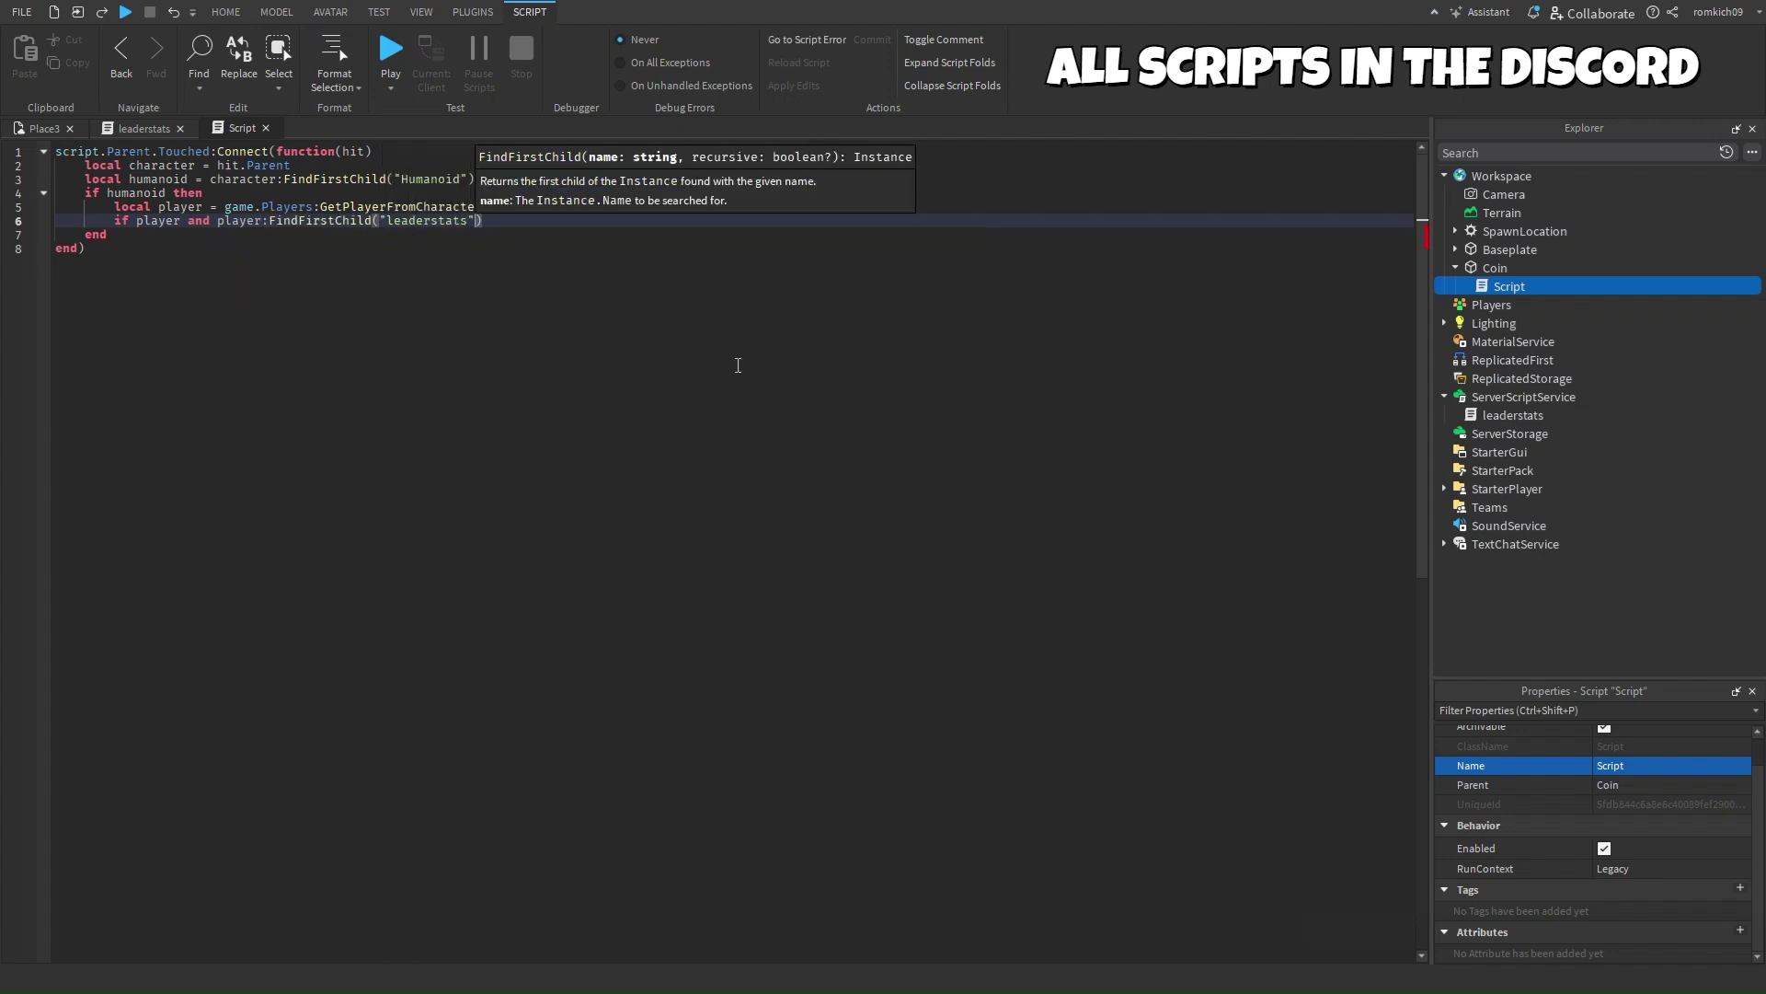
{"action": "key", "text": "Right"}
{"action": "key", "text": "Right"}
{"action": "type", "text": "then"}
{"action": "key", "text": "Return"}
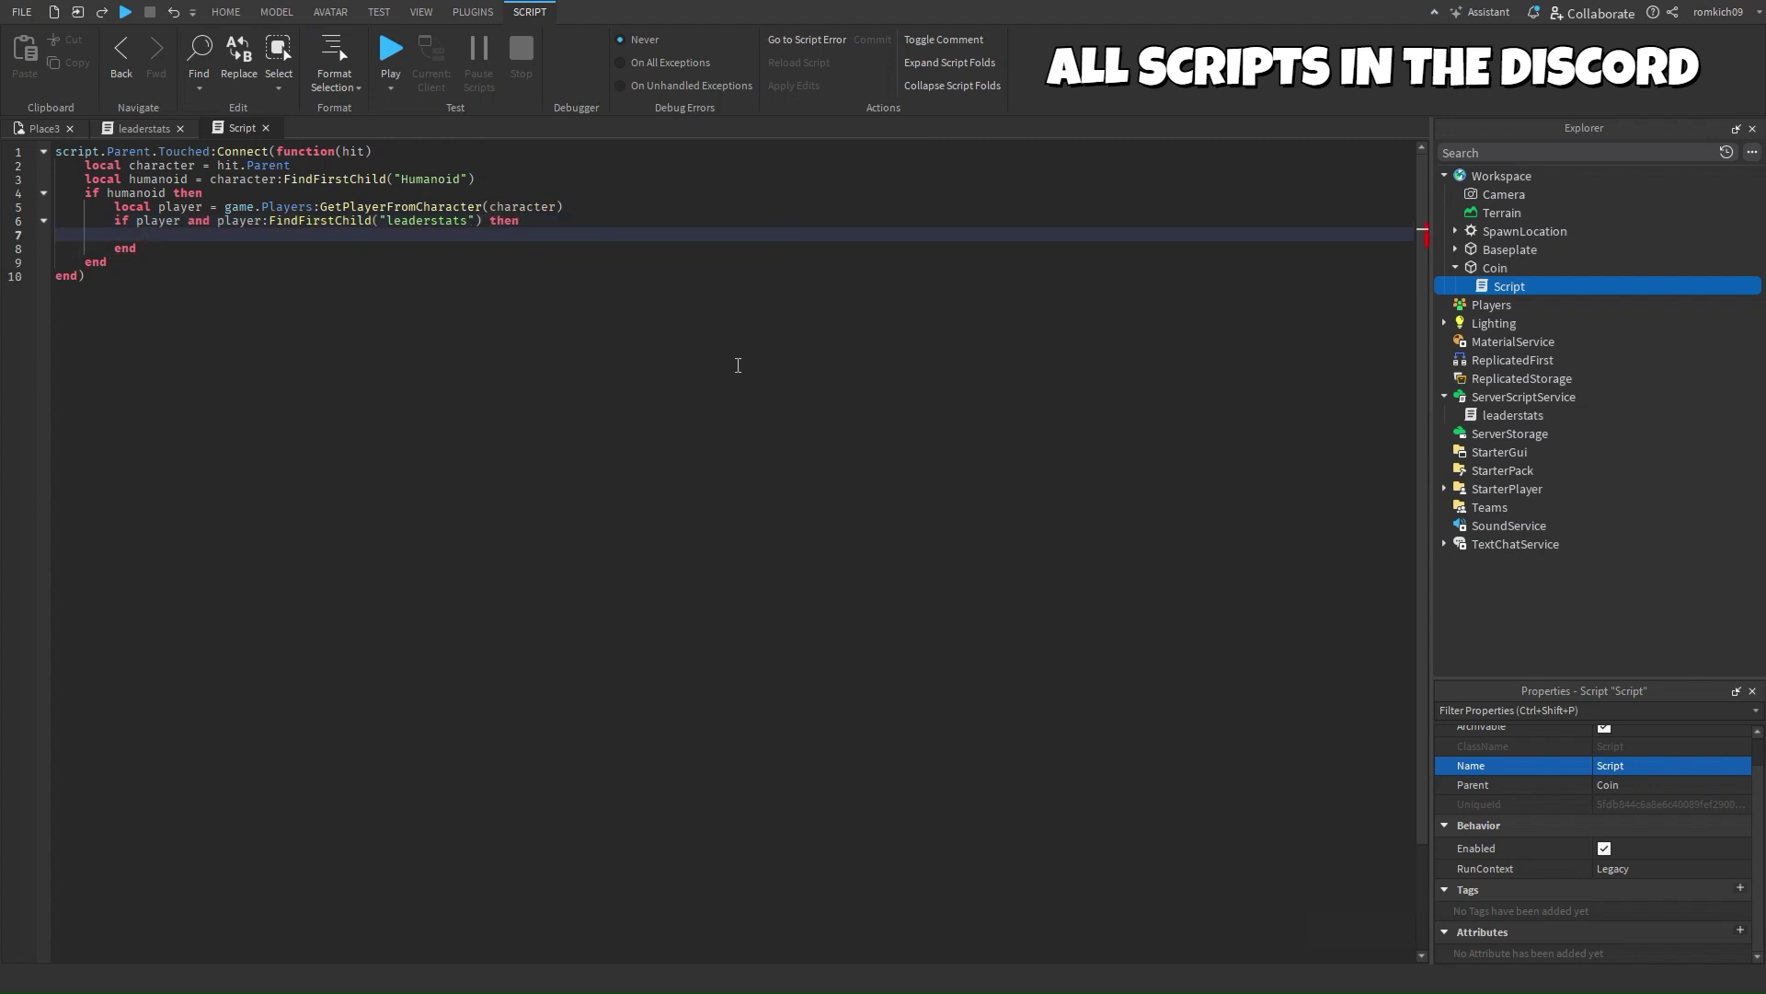
{"action": "type", "text": "player.leaderstats"}
{"action": "type", "text": ".Coins."}
{"action": "type", "text": "Val"}
{"action": "type", "text": "ue "}
{"action": "type", "text": "+= 1"}
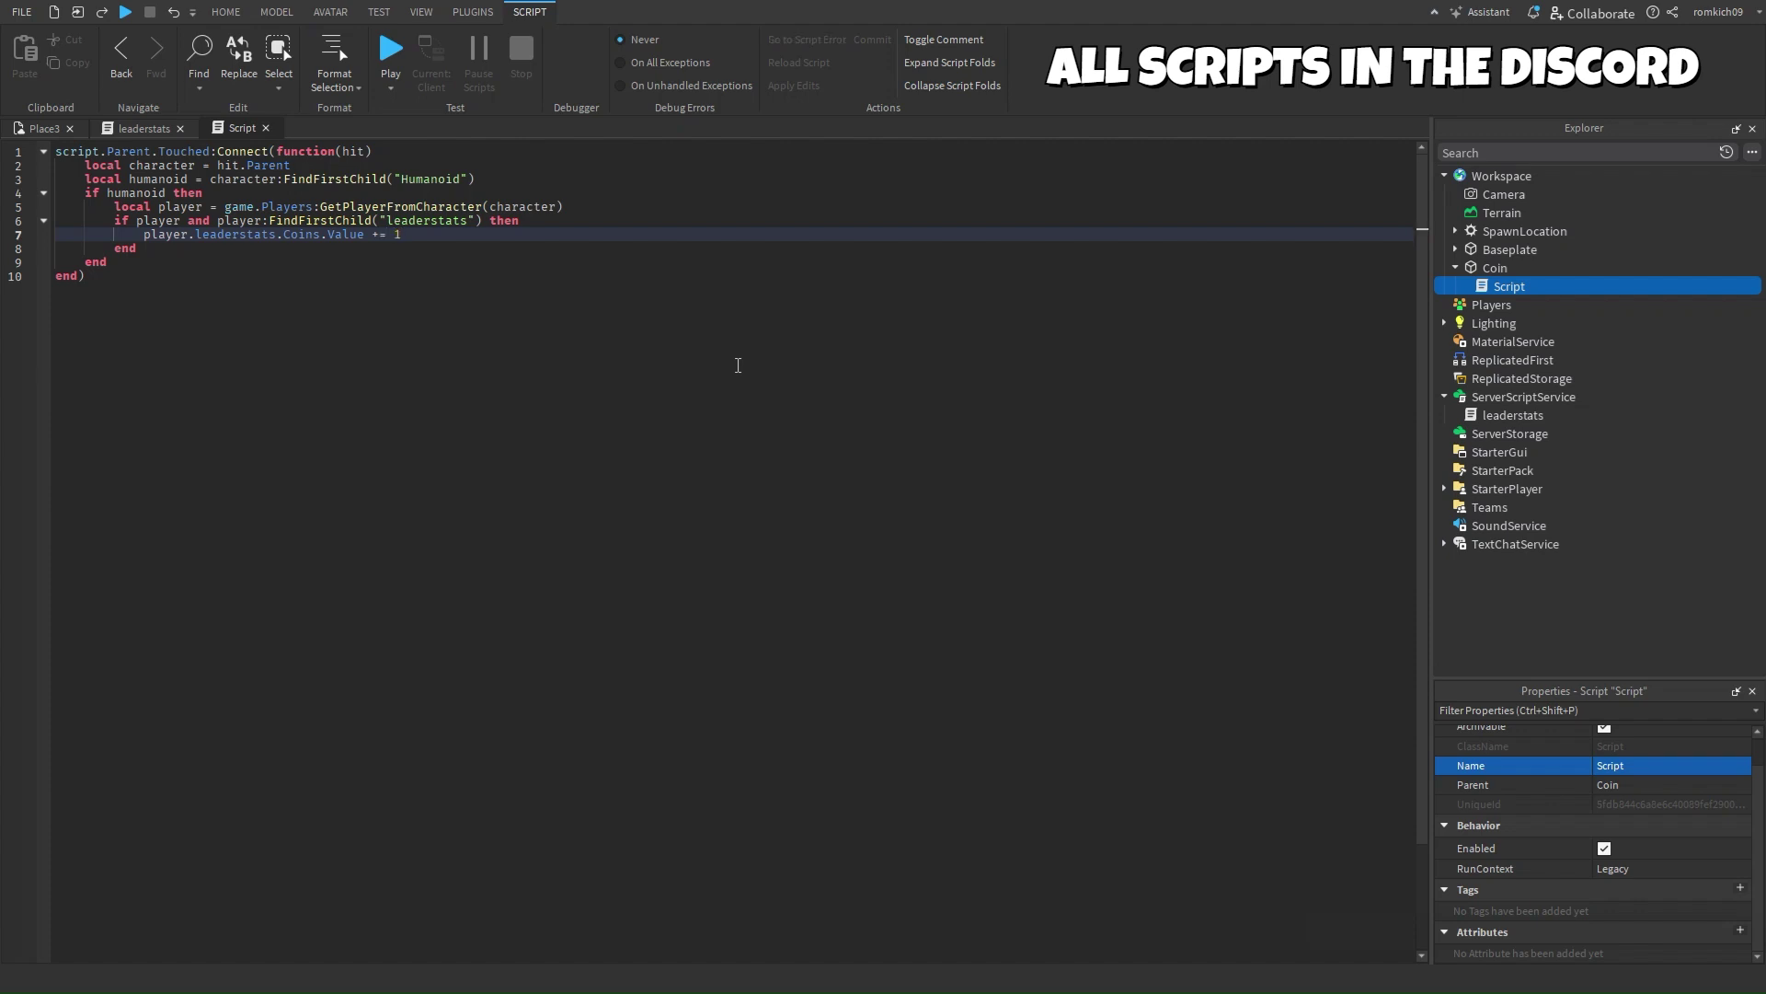
{"action": "key", "text": "Return"}
{"action": "type", "text": "script.Parent"}
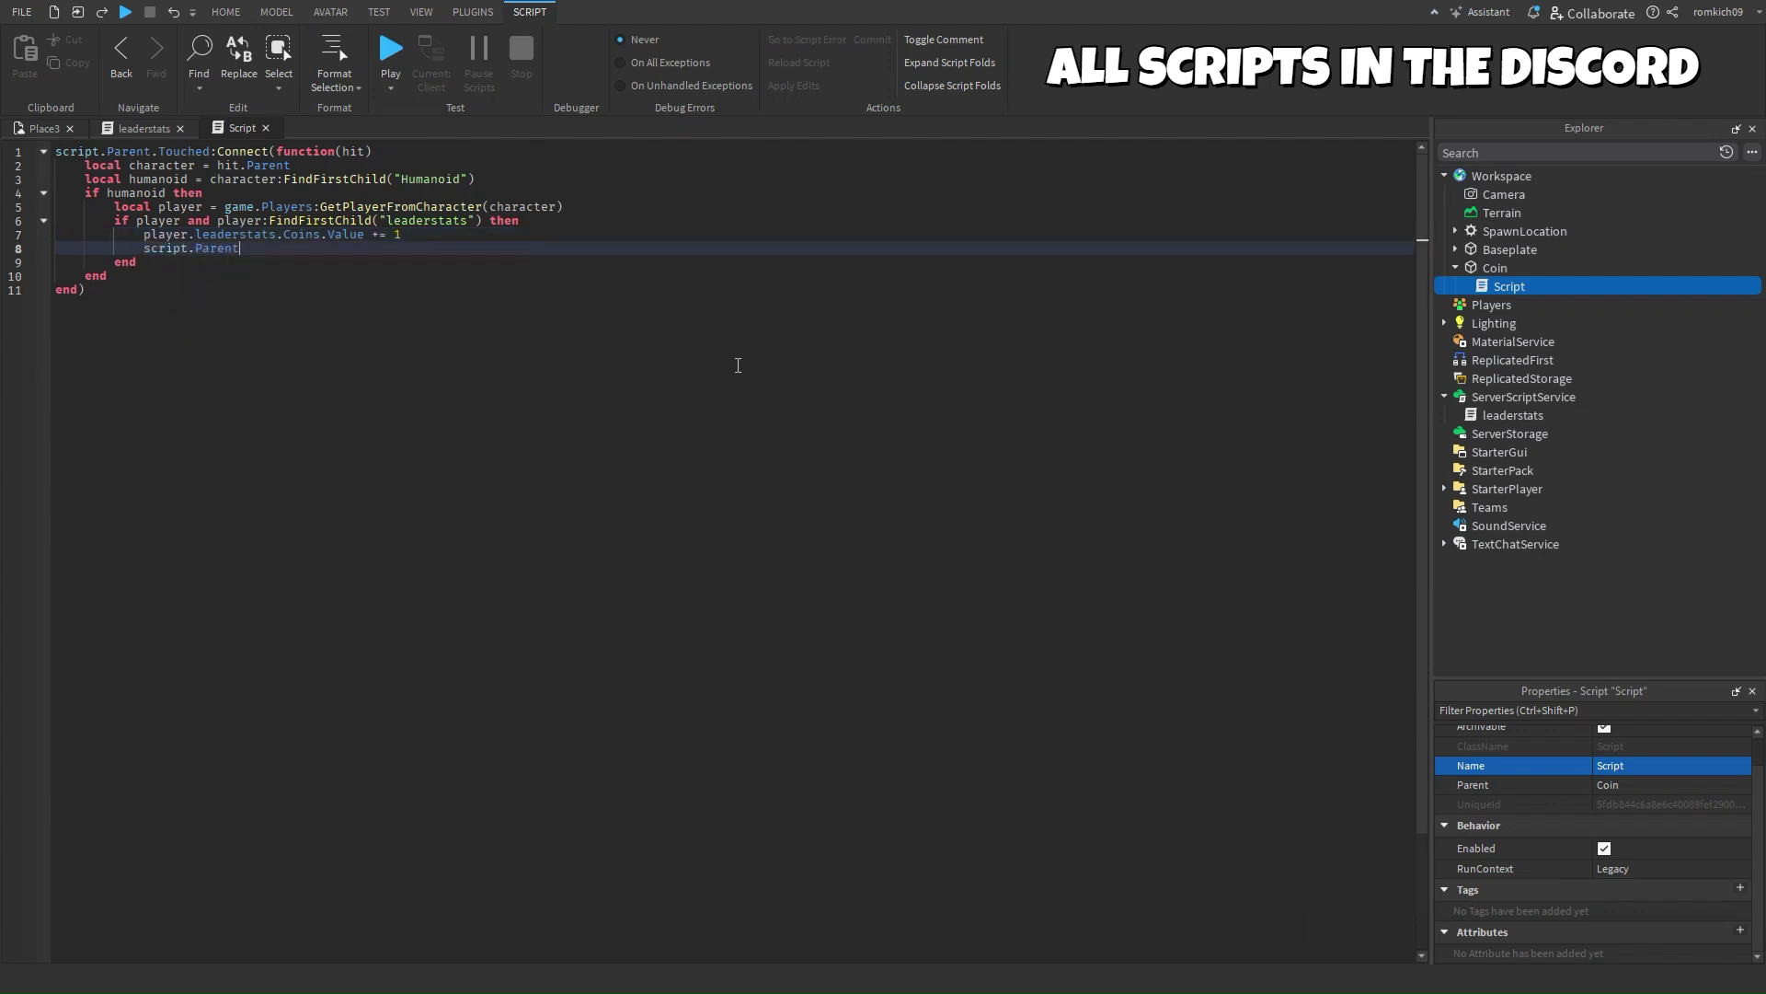
{"action": "type", "text": ":Destroy()"}
Step: Highlight the humanoid check, player lookup, coin increment and Destroy lines to explain them
{"action": "key", "text": "ctrl+a"}
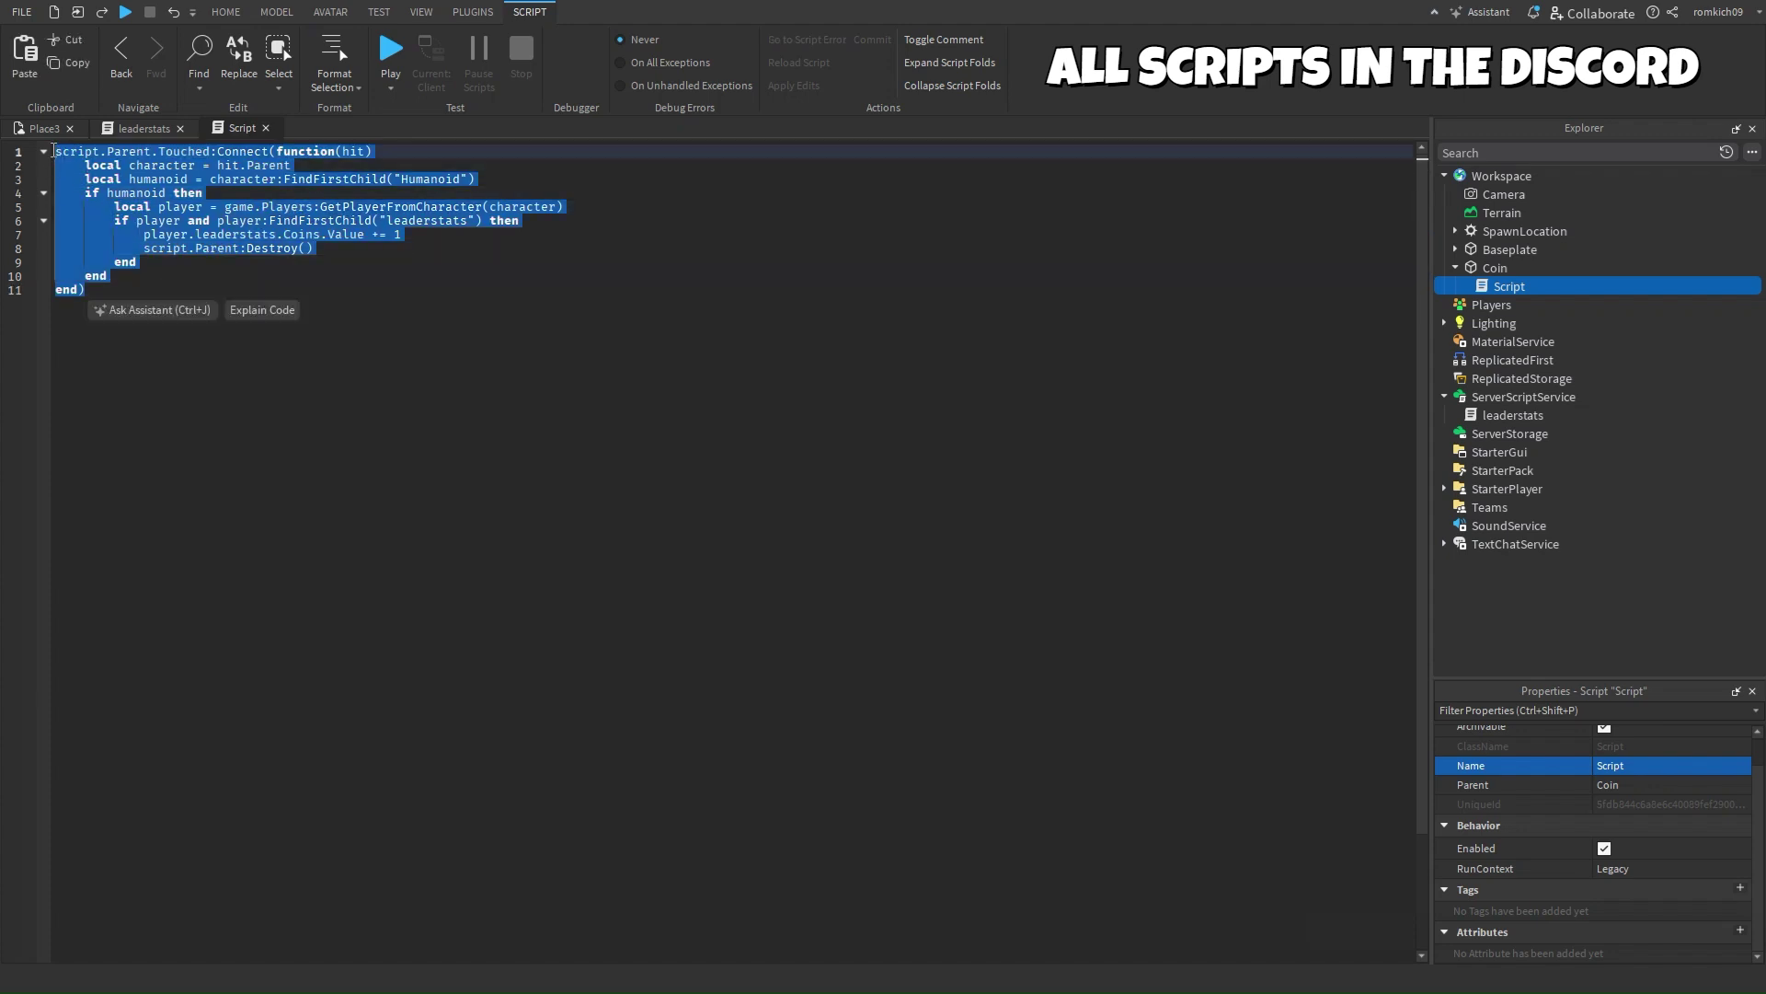
{"action": "left_click", "coordinate": [205, 165]}
{"action": "double_click", "coordinate": [162, 165]}
{"action": "mouse_move", "coordinate": [194, 165]}
{"action": "left_mouse_down"}
{"action": "mouse_move", "coordinate": [84, 167]}
{"action": "mouse_move", "coordinate": [373, 179]}
{"action": "left_mouse_up"}
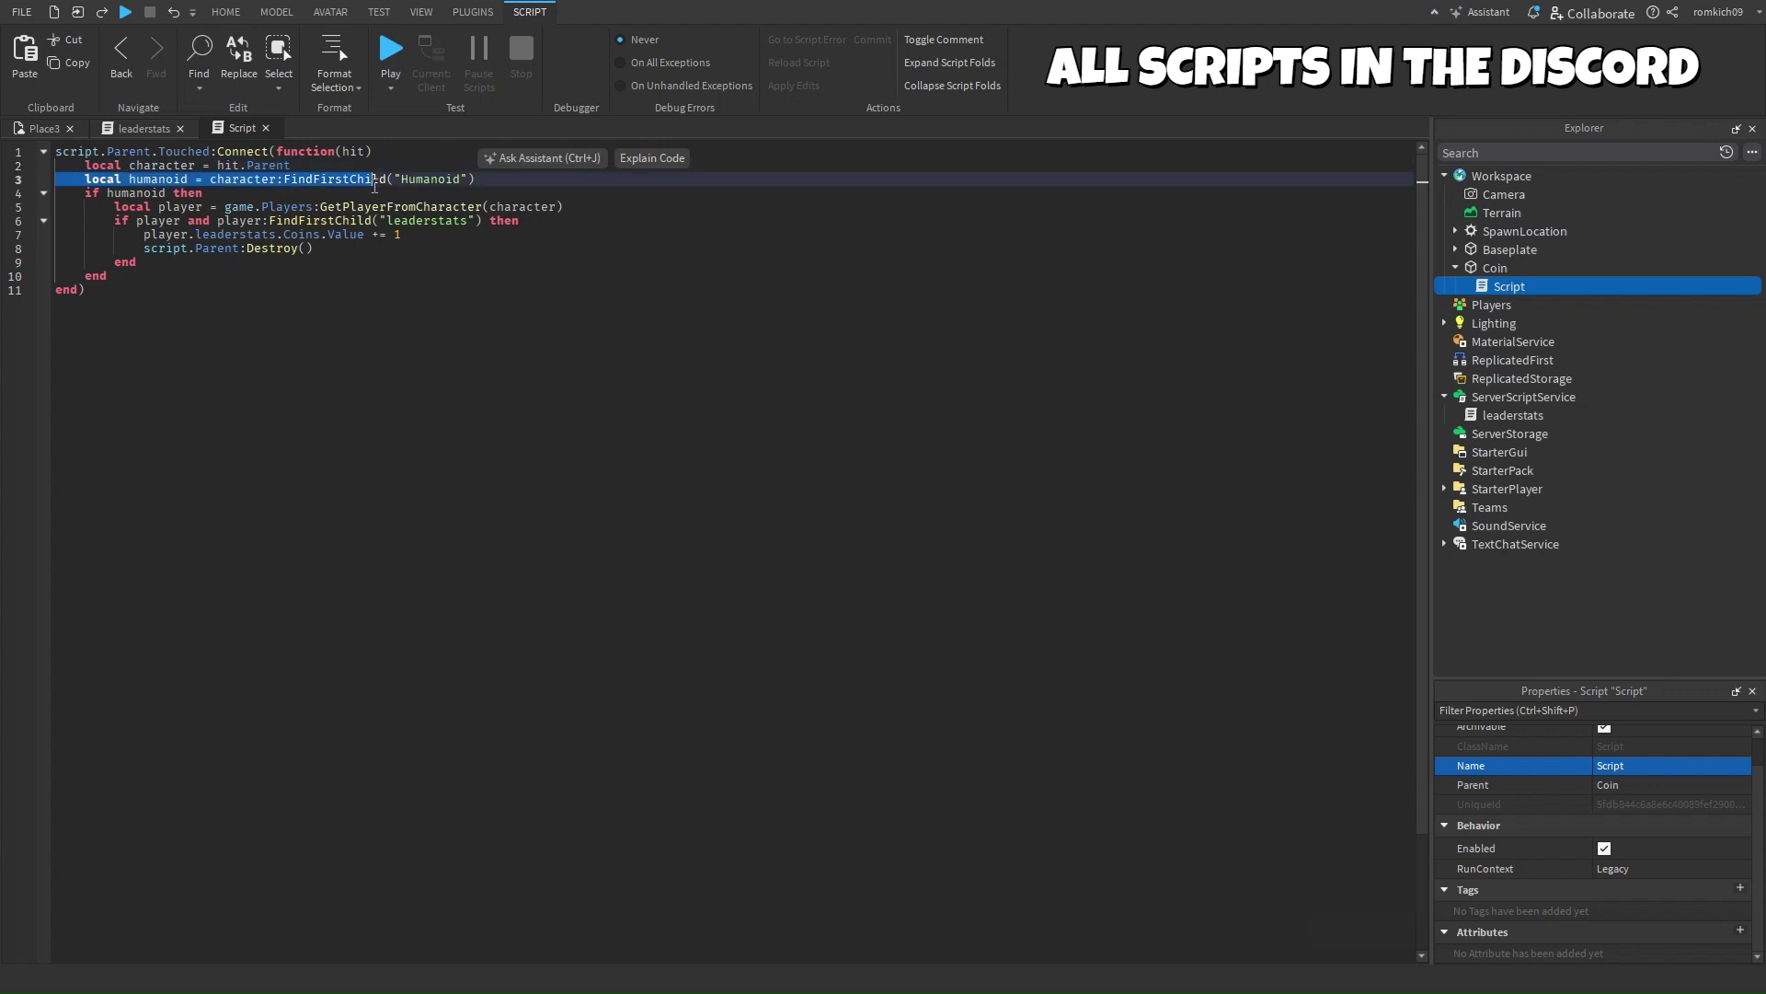
{"action": "left_click", "coordinate": [326, 226]}
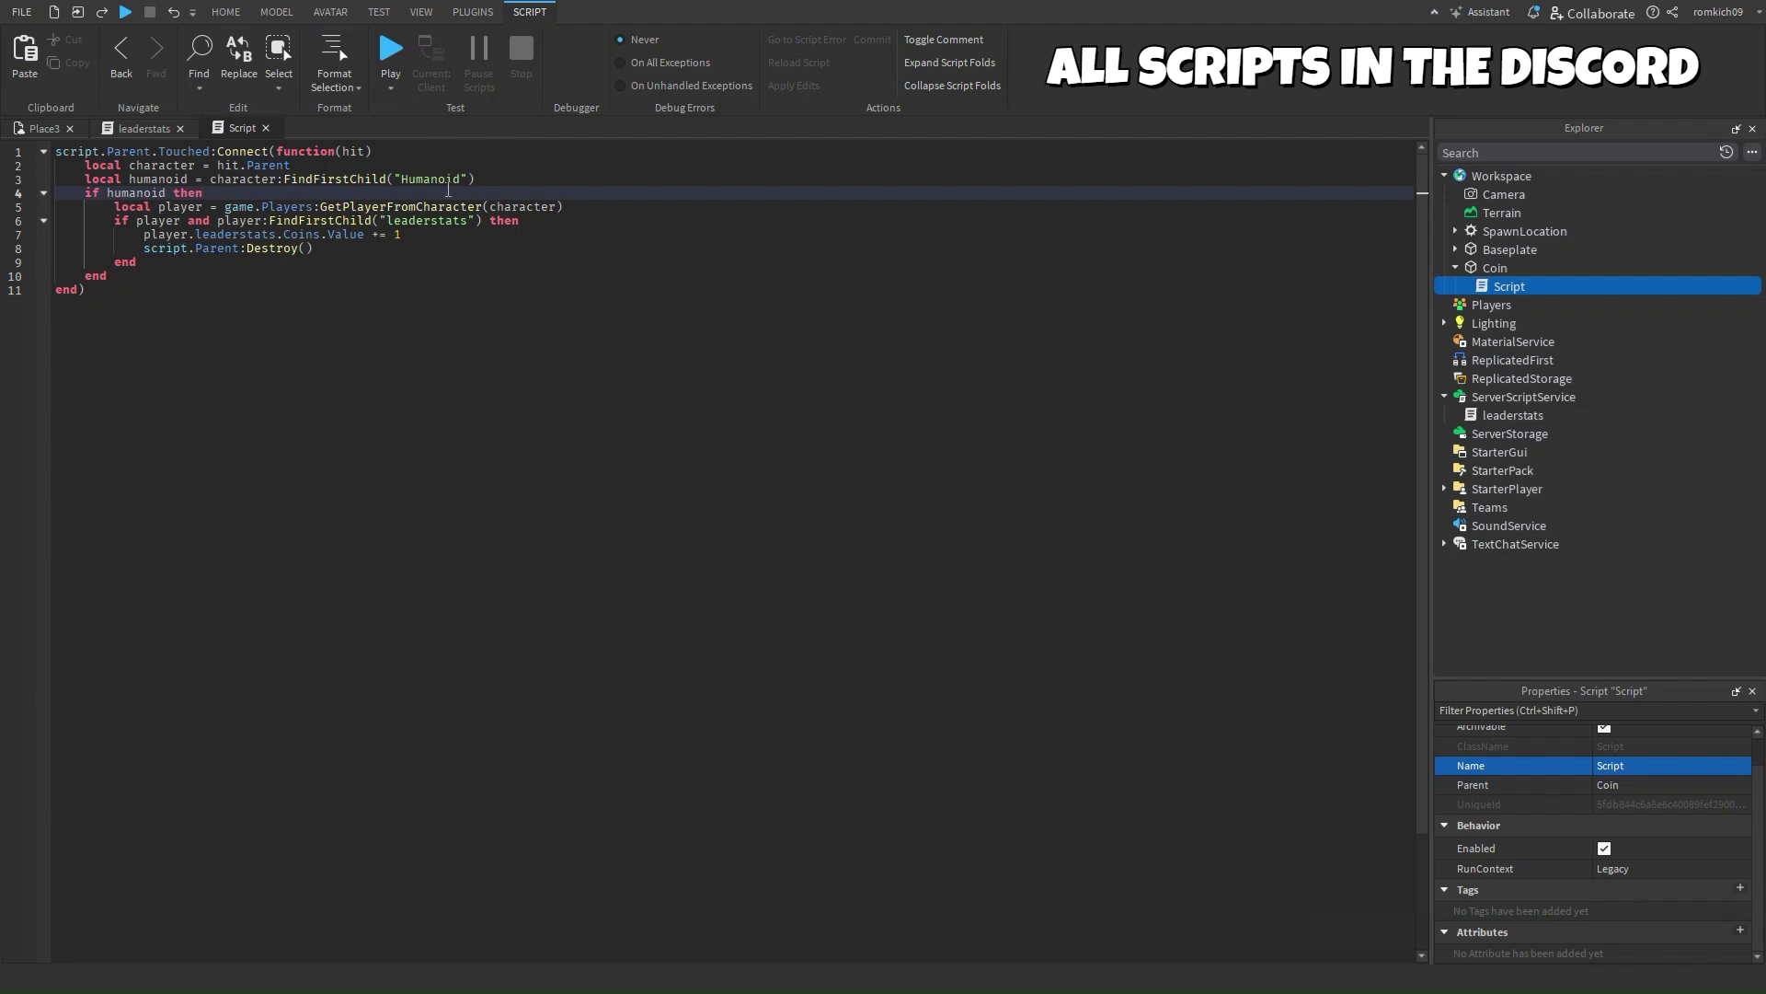
{"action": "double_click", "coordinate": [428, 178]}
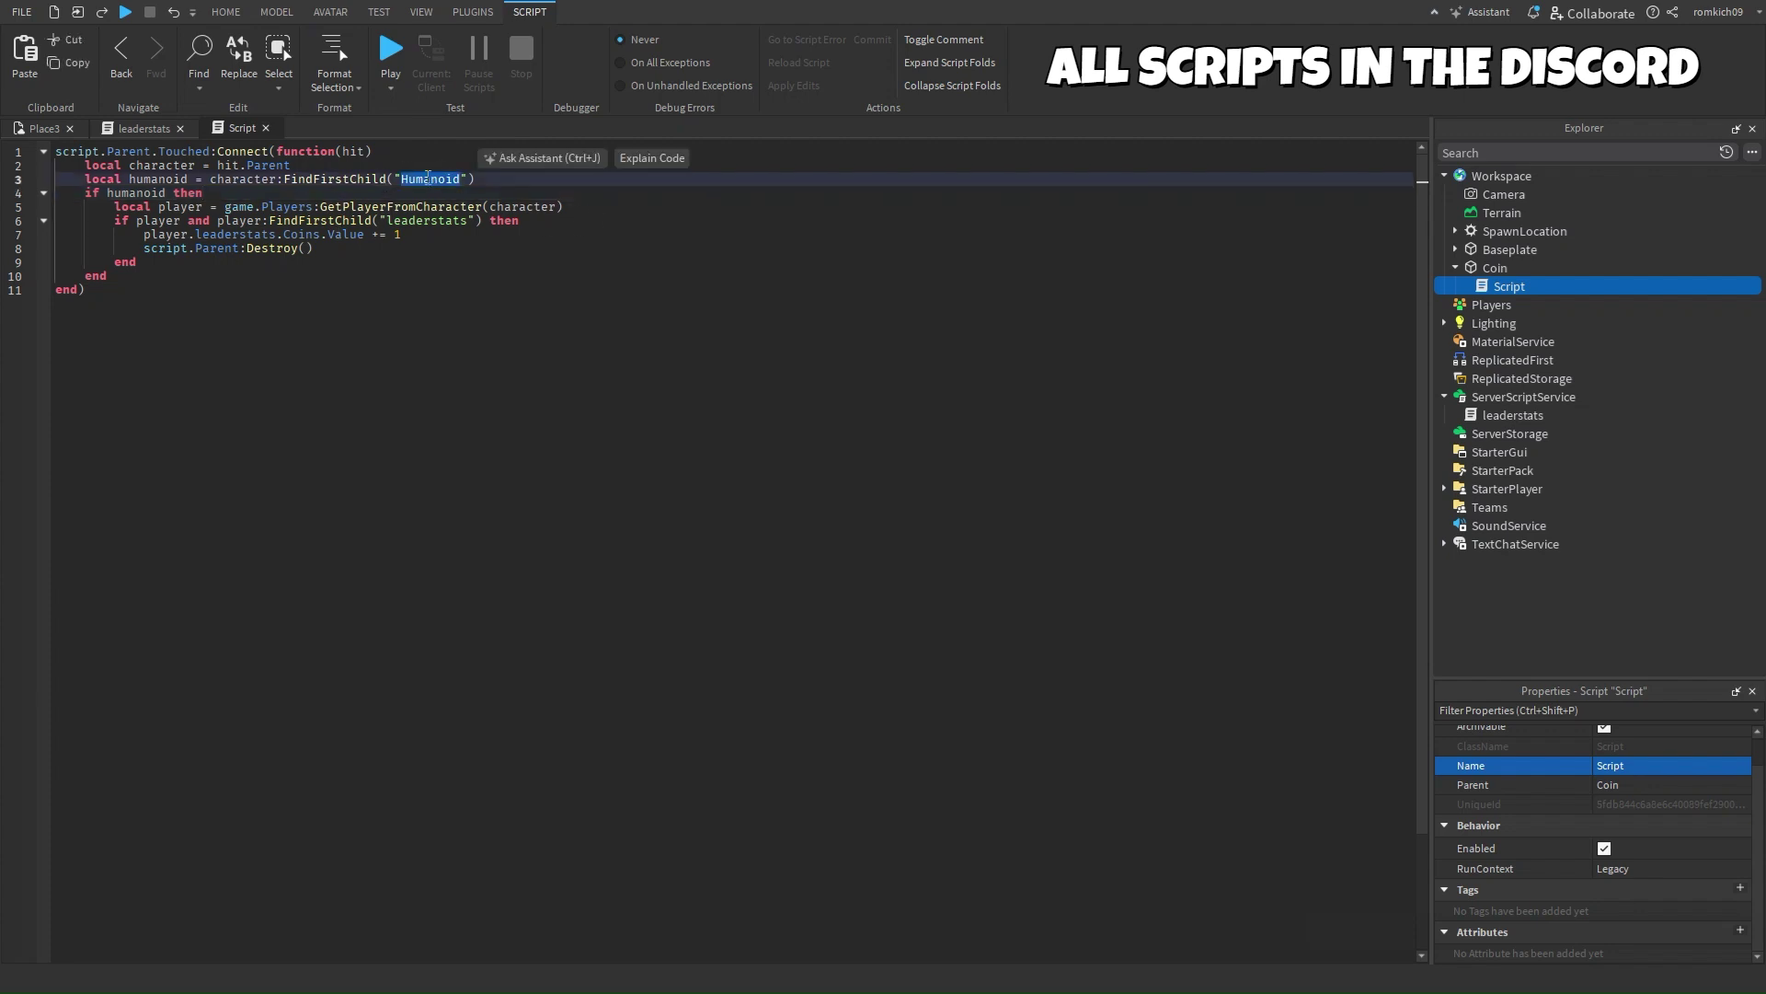
{"action": "left_click_drag", "start_coordinate": [86, 191], "coordinate": [564, 205]}
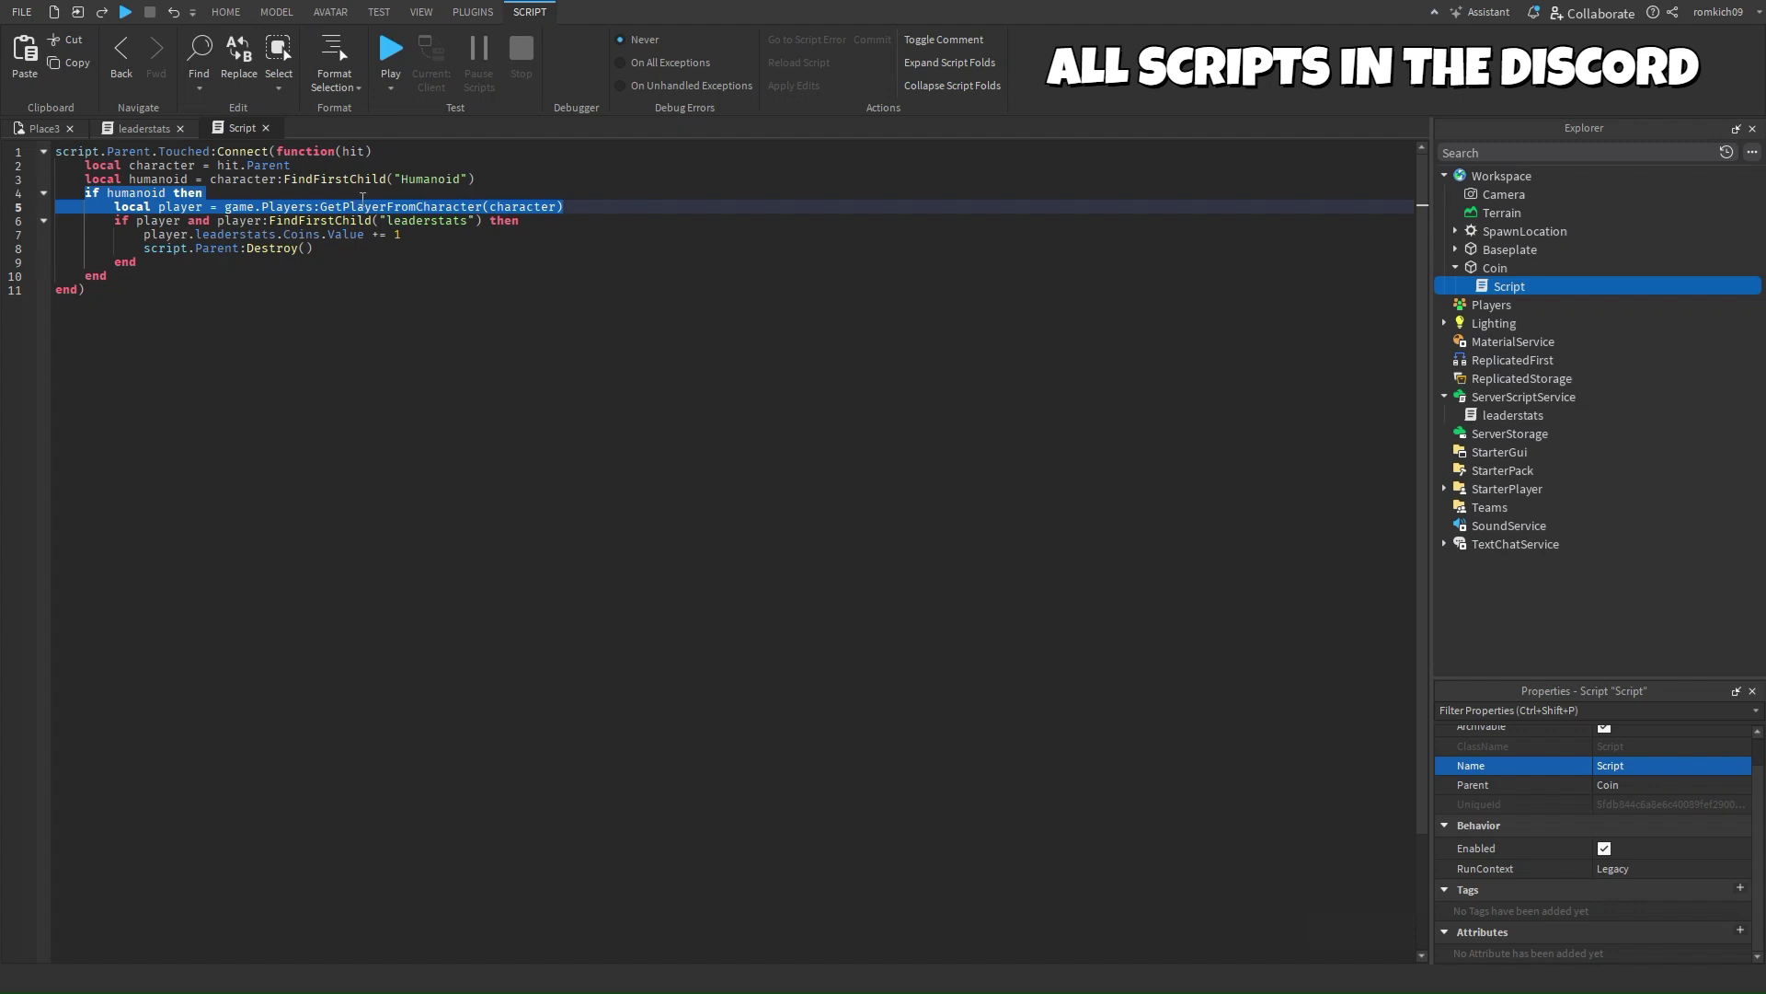
{"action": "left_click_drag", "start_coordinate": [116, 222], "coordinate": [228, 236]}
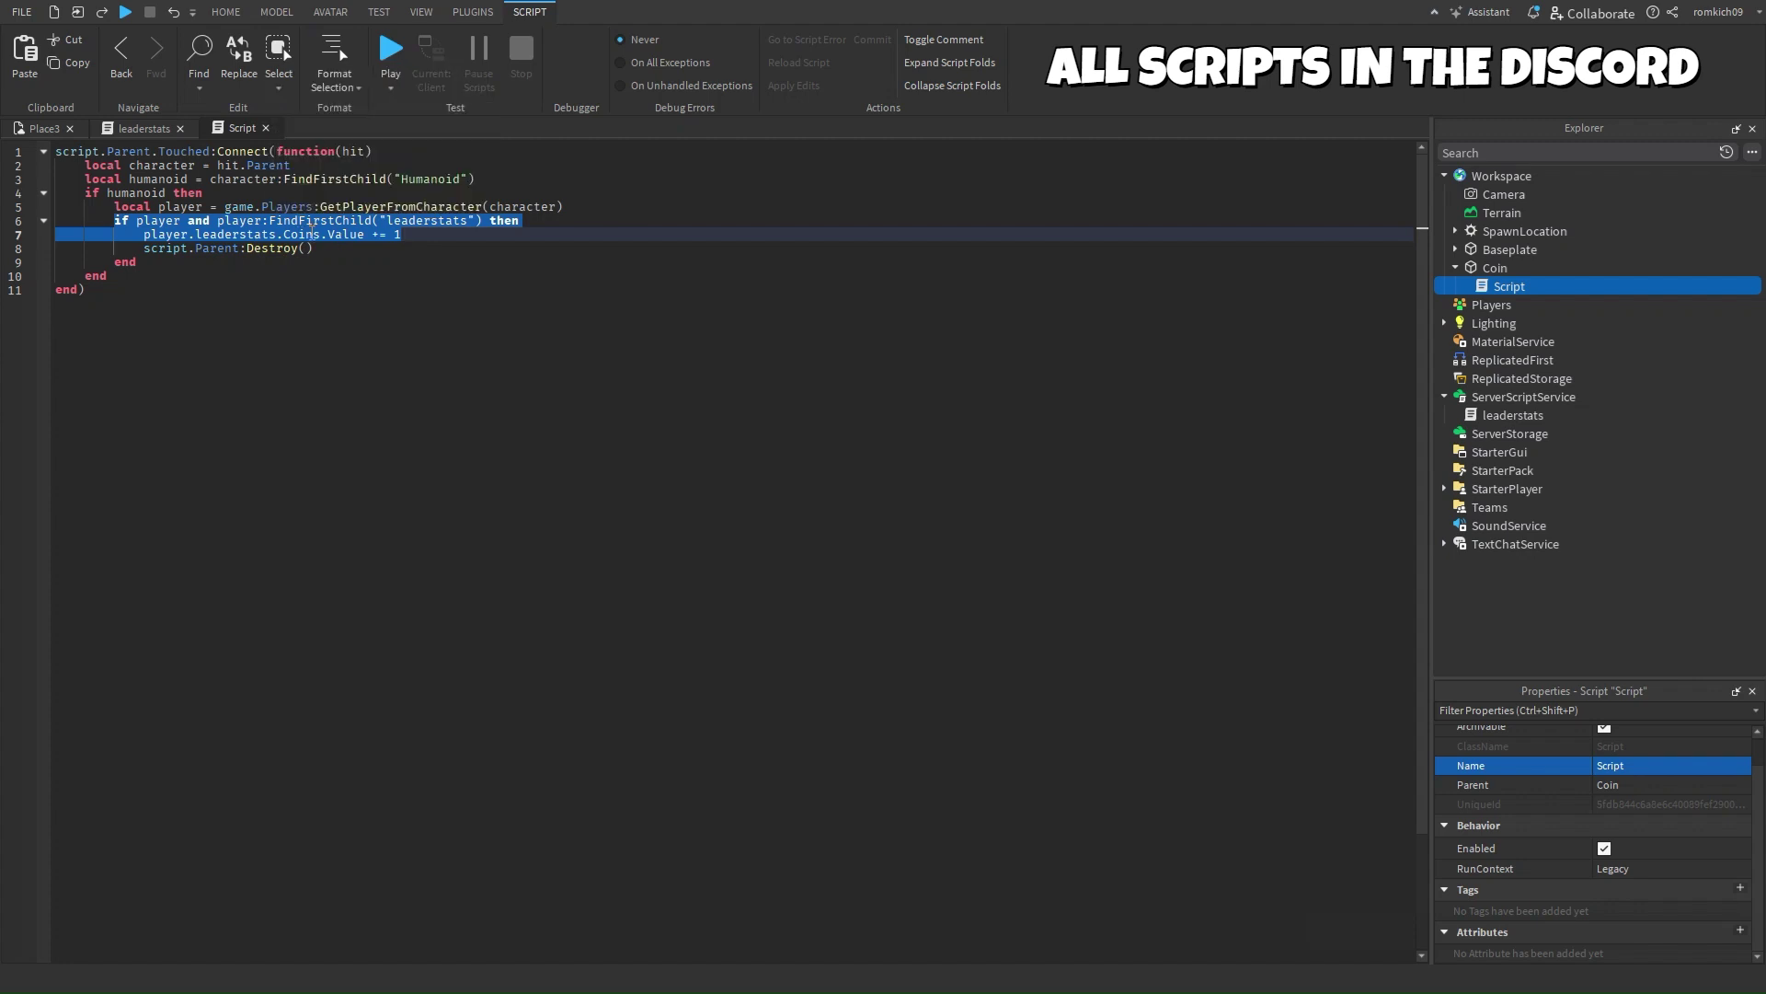
{"action": "left_click", "coordinate": [403, 234]}
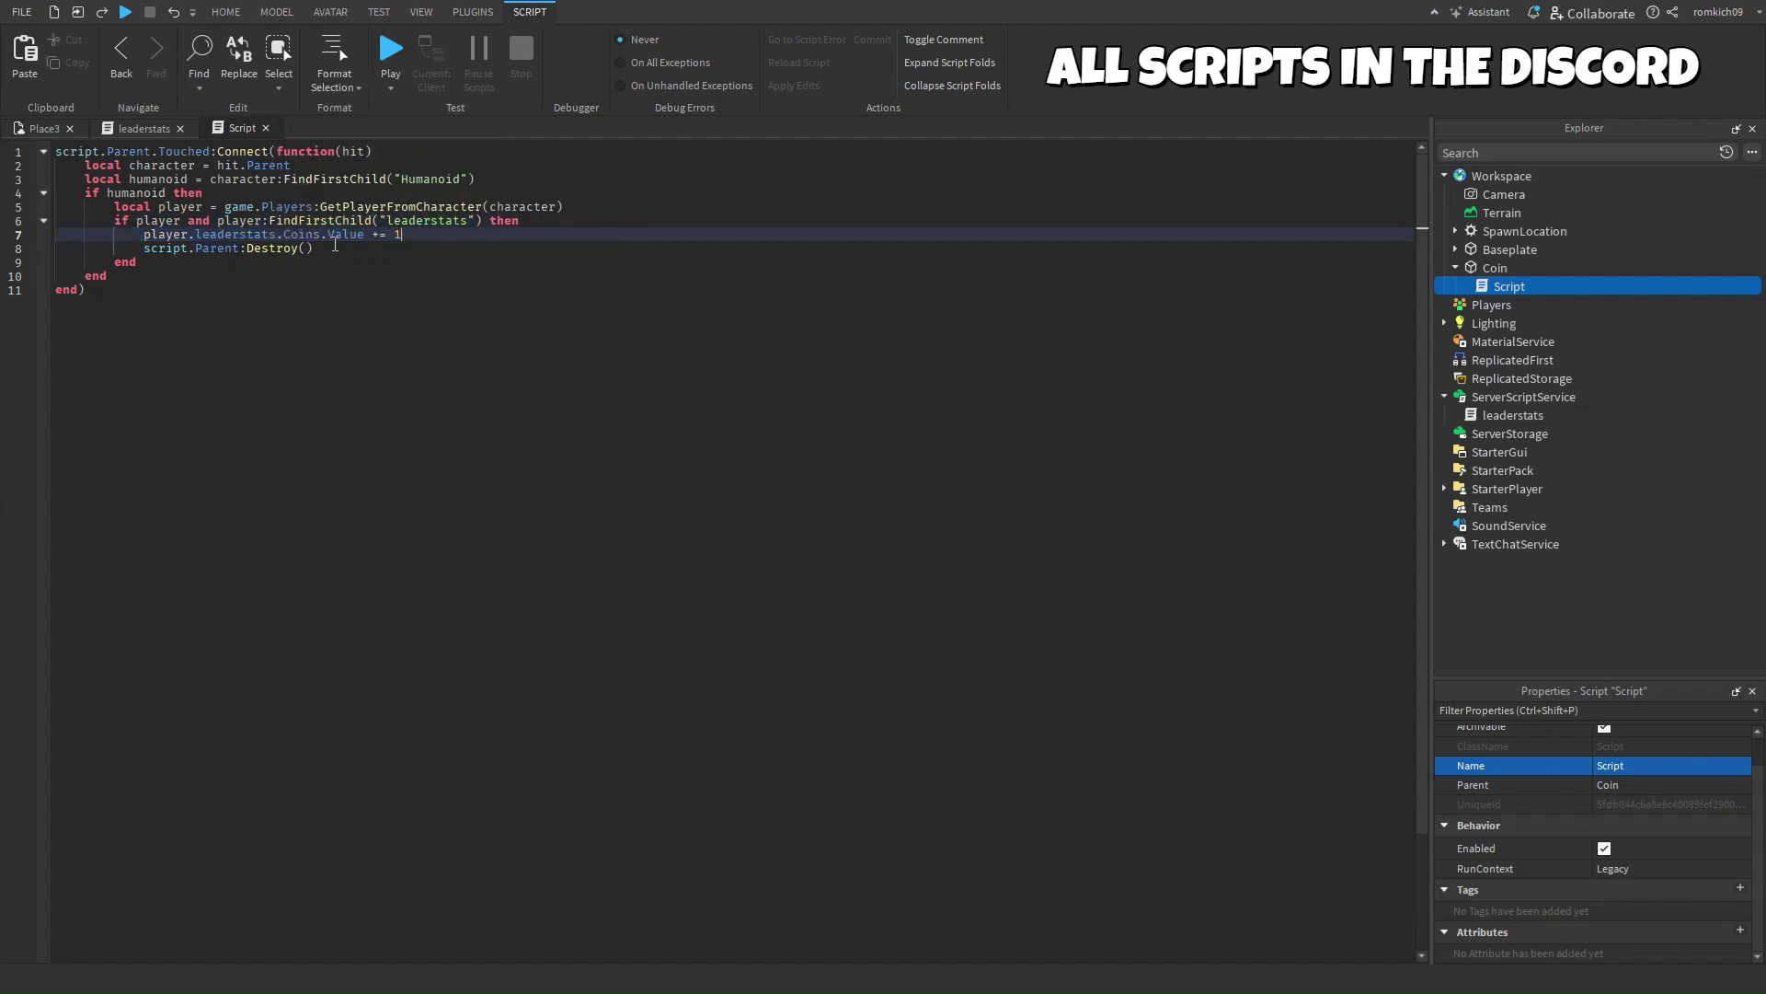
{"action": "left_click_drag", "start_coordinate": [315, 248], "coordinate": [143, 248]}
{"action": "left_click", "coordinate": [227, 248]}
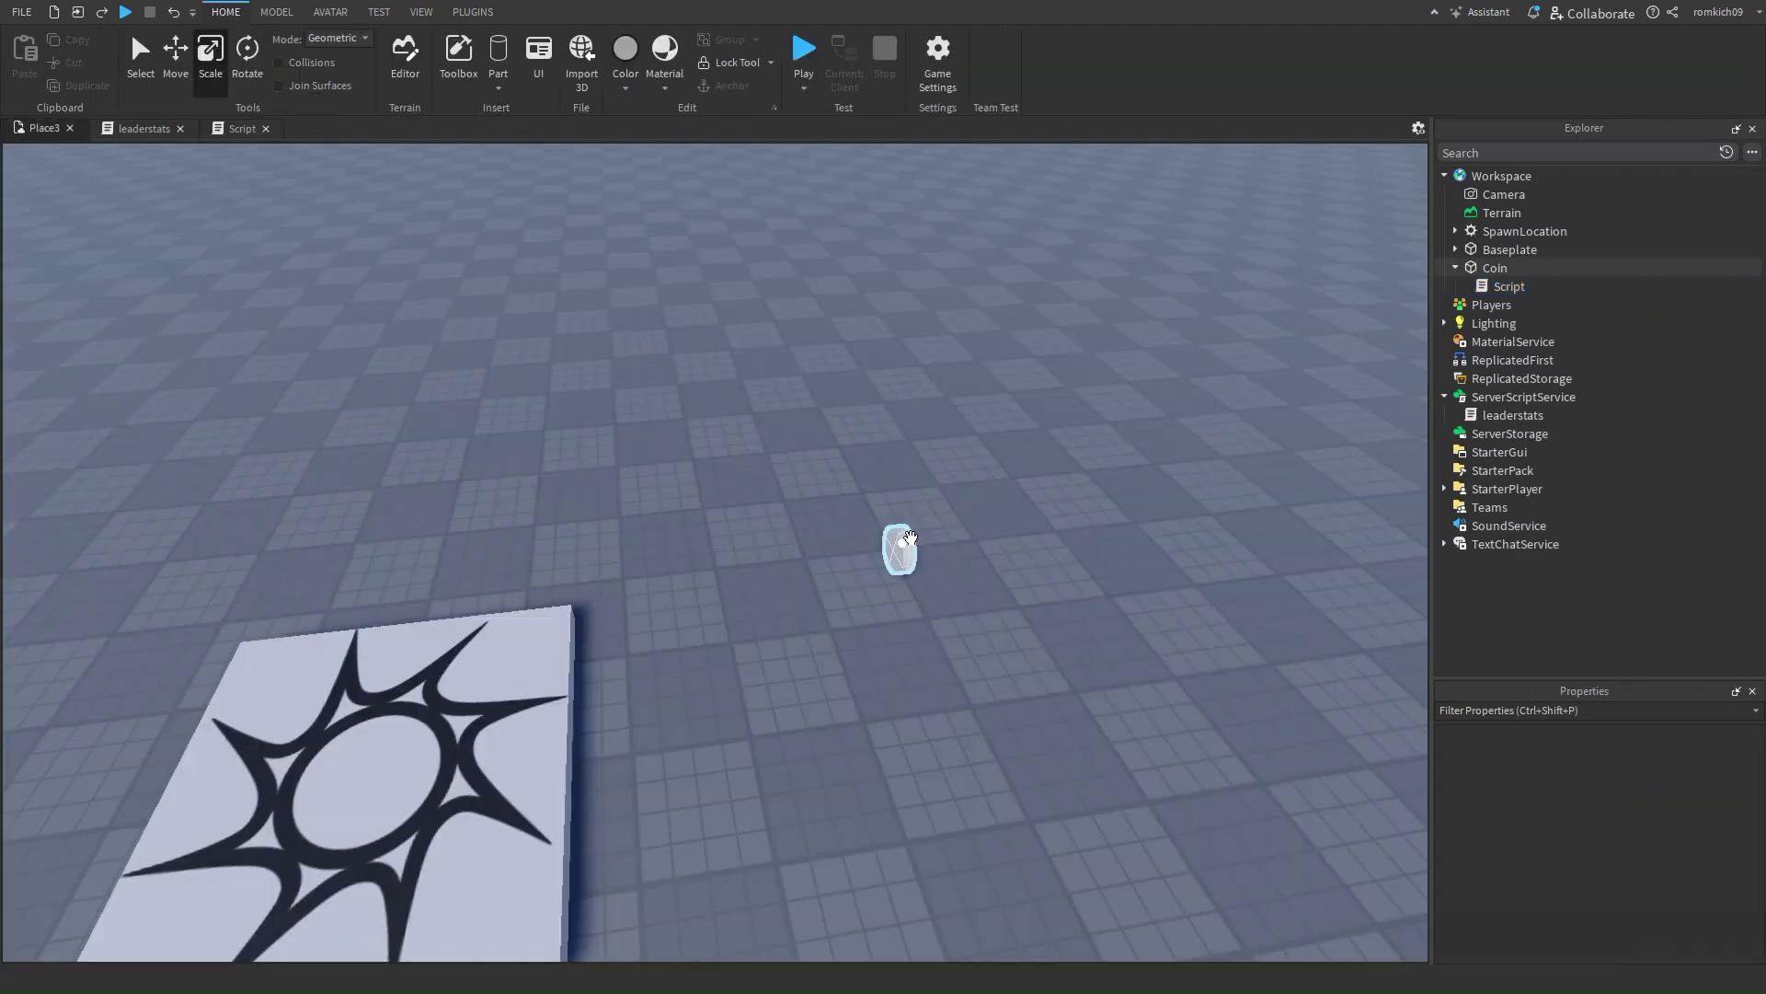
Step: Duplicate the Coin into five discs spread across the baseplate, then start a playtest with F5
{"action": "key", "text": "ctrl+d"}
{"action": "mouse_move", "coordinate": [897, 550]}
{"action": "left_mouse_down"}
{"action": "mouse_move", "coordinate": [676, 442]}
{"action": "mouse_move", "coordinate": [863, 664]}
{"action": "mouse_move", "coordinate": [518, 462]}
{"action": "mouse_move", "coordinate": [675, 627]}
{"action": "mouse_move", "coordinate": [388, 522]}
{"action": "left_mouse_up"}
{"action": "key", "text": "ctrl+d"}
{"action": "key", "text": "ctrl+d"}
{"action": "key", "text": "ctrl+d"}
{"action": "key", "text": "ctrl+d"}
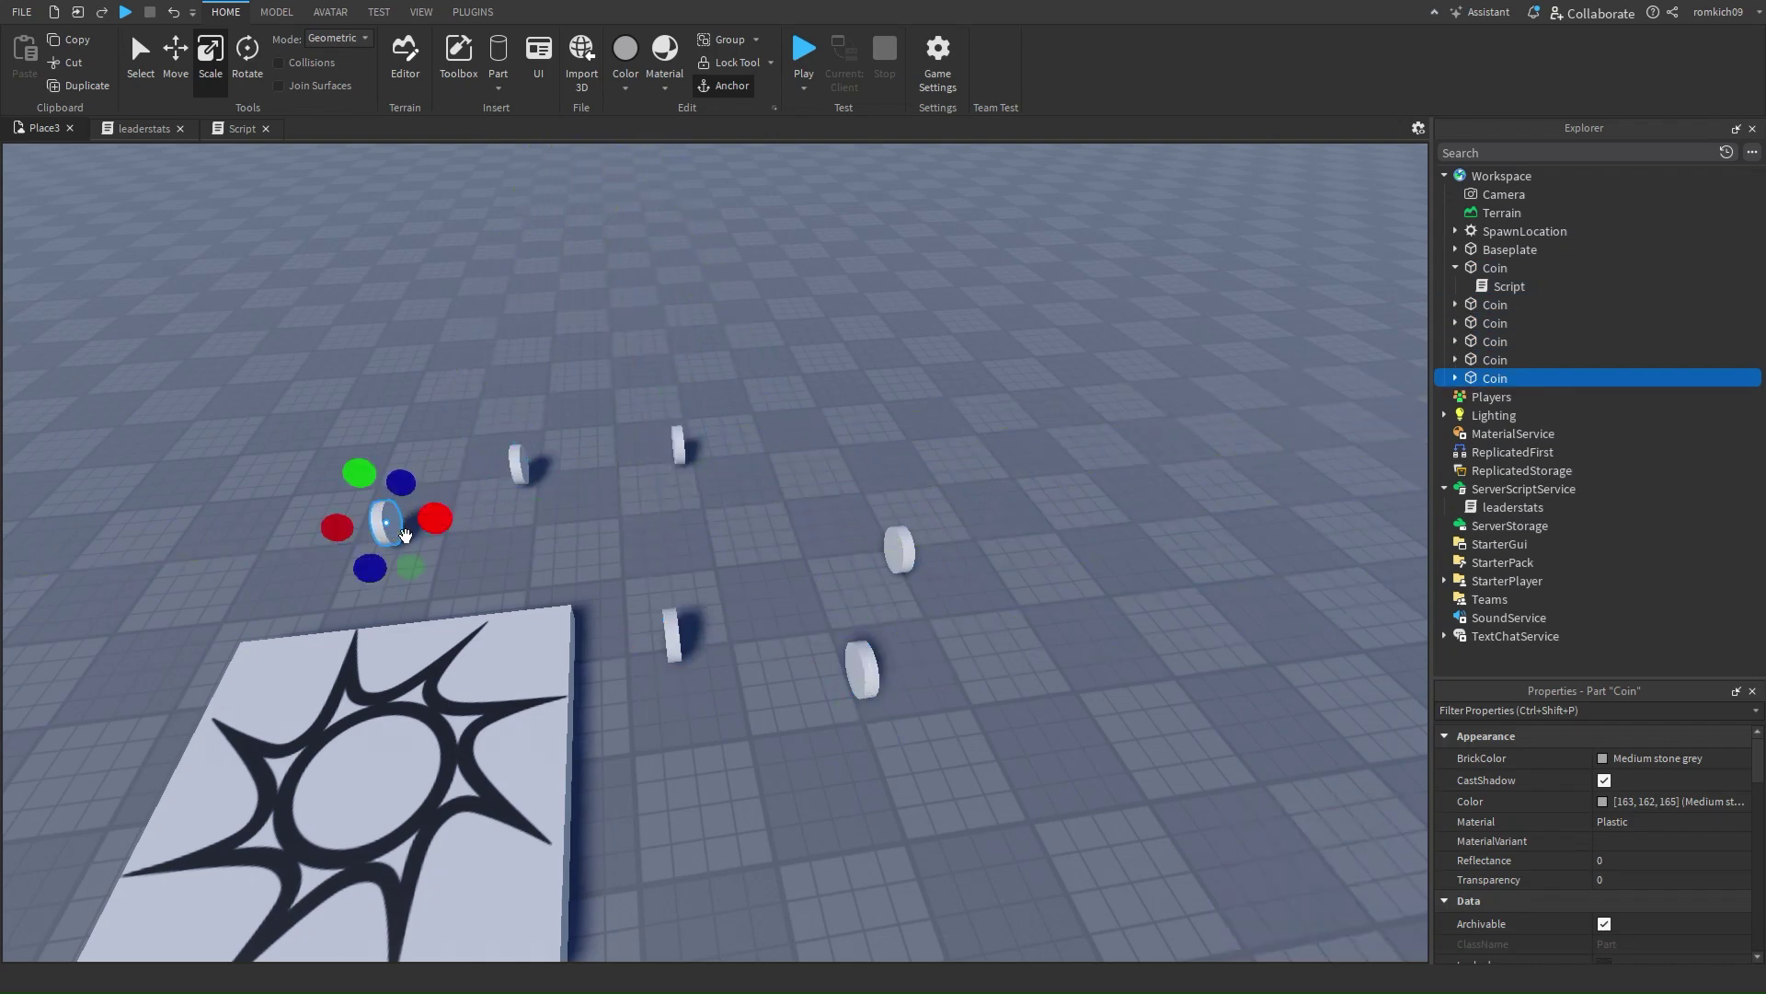
{"action": "left_click", "coordinate": [853, 309]}
{"action": "key", "text": "F5"}
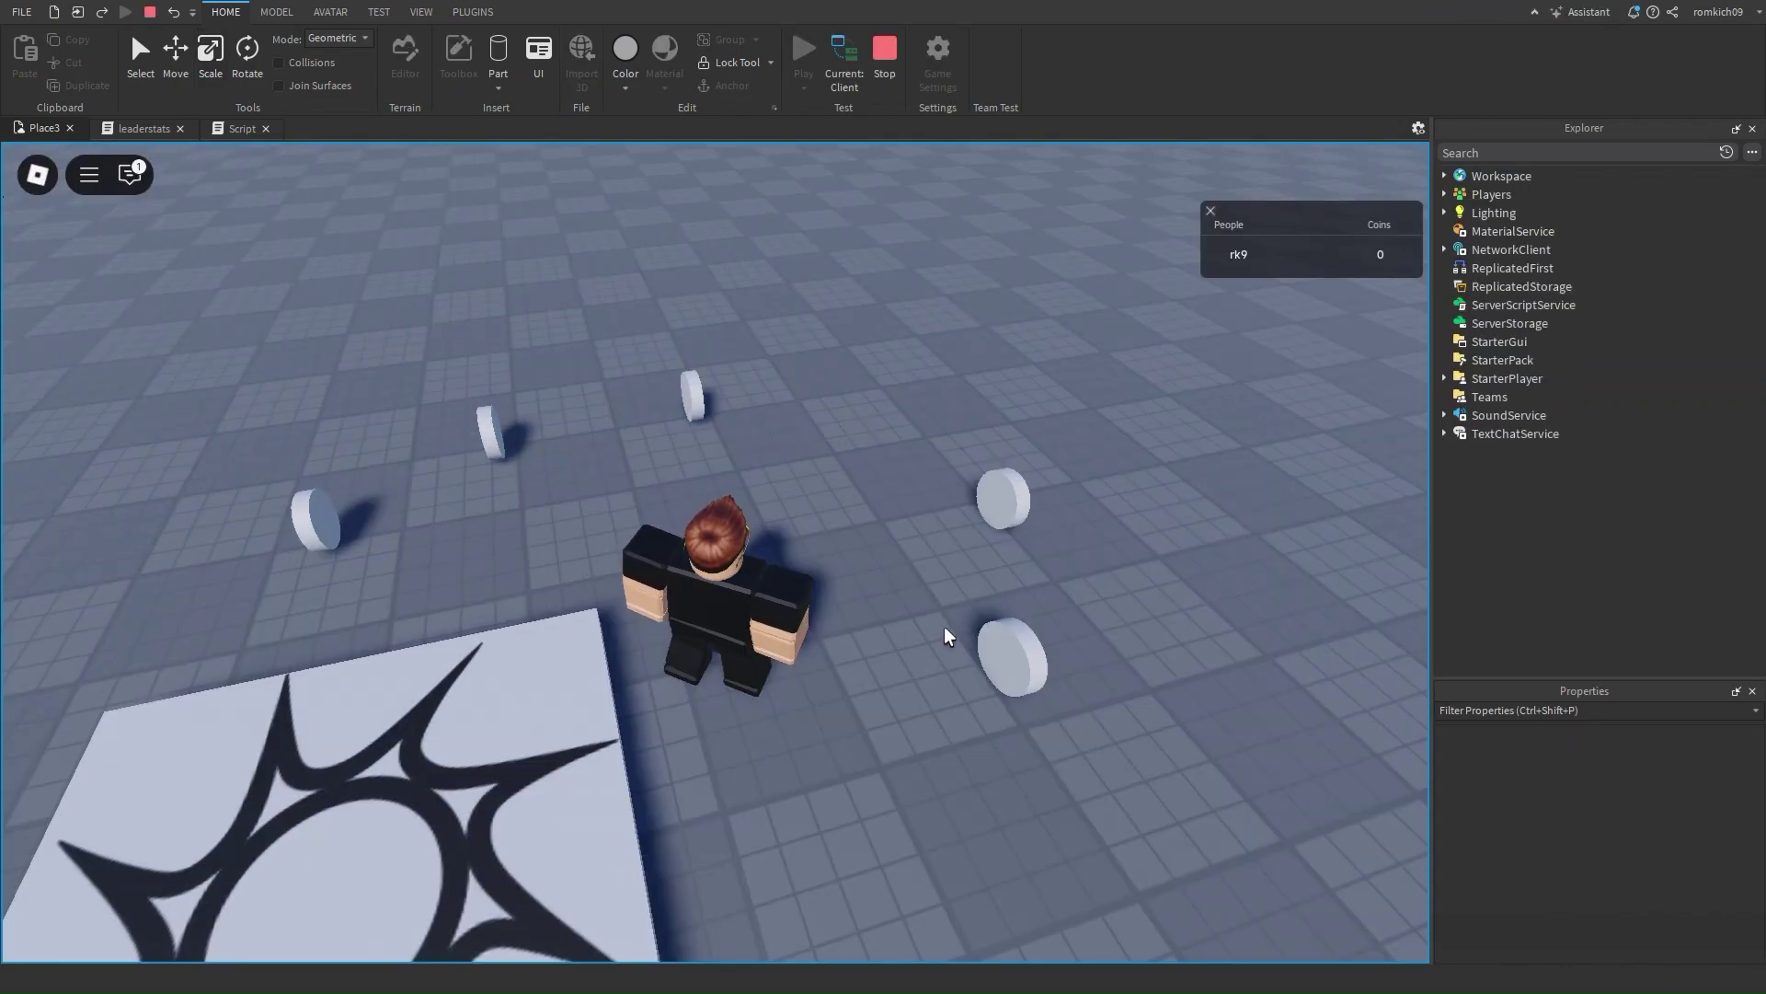
Step: Orbit the camera and walk the avatar with W into every coin, reaching 5 Coins
{"action": "mouse_move", "coordinate": [945, 635]}
{"action": "right_mouse_down"}
{"action": "mouse_move", "coordinate": [749, 587]}
{"action": "mouse_move", "coordinate": [720, 779]}
{"action": "right_mouse_up"}
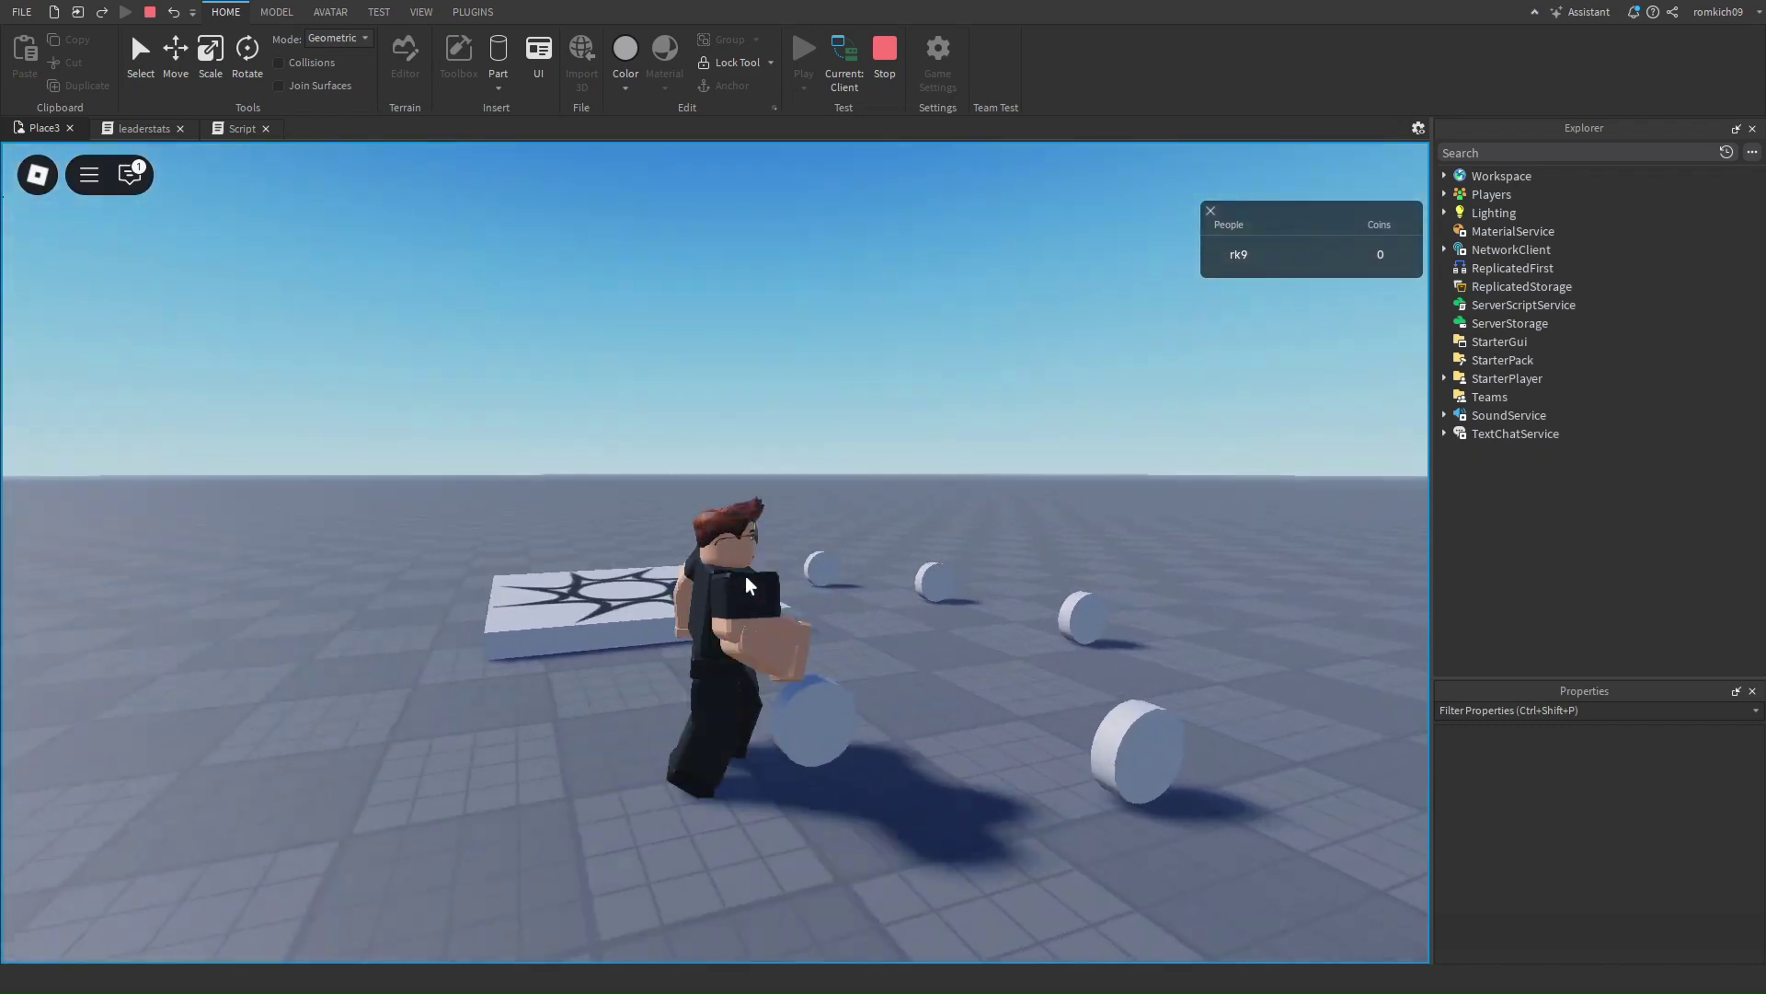
{"action": "key", "text": "w"}
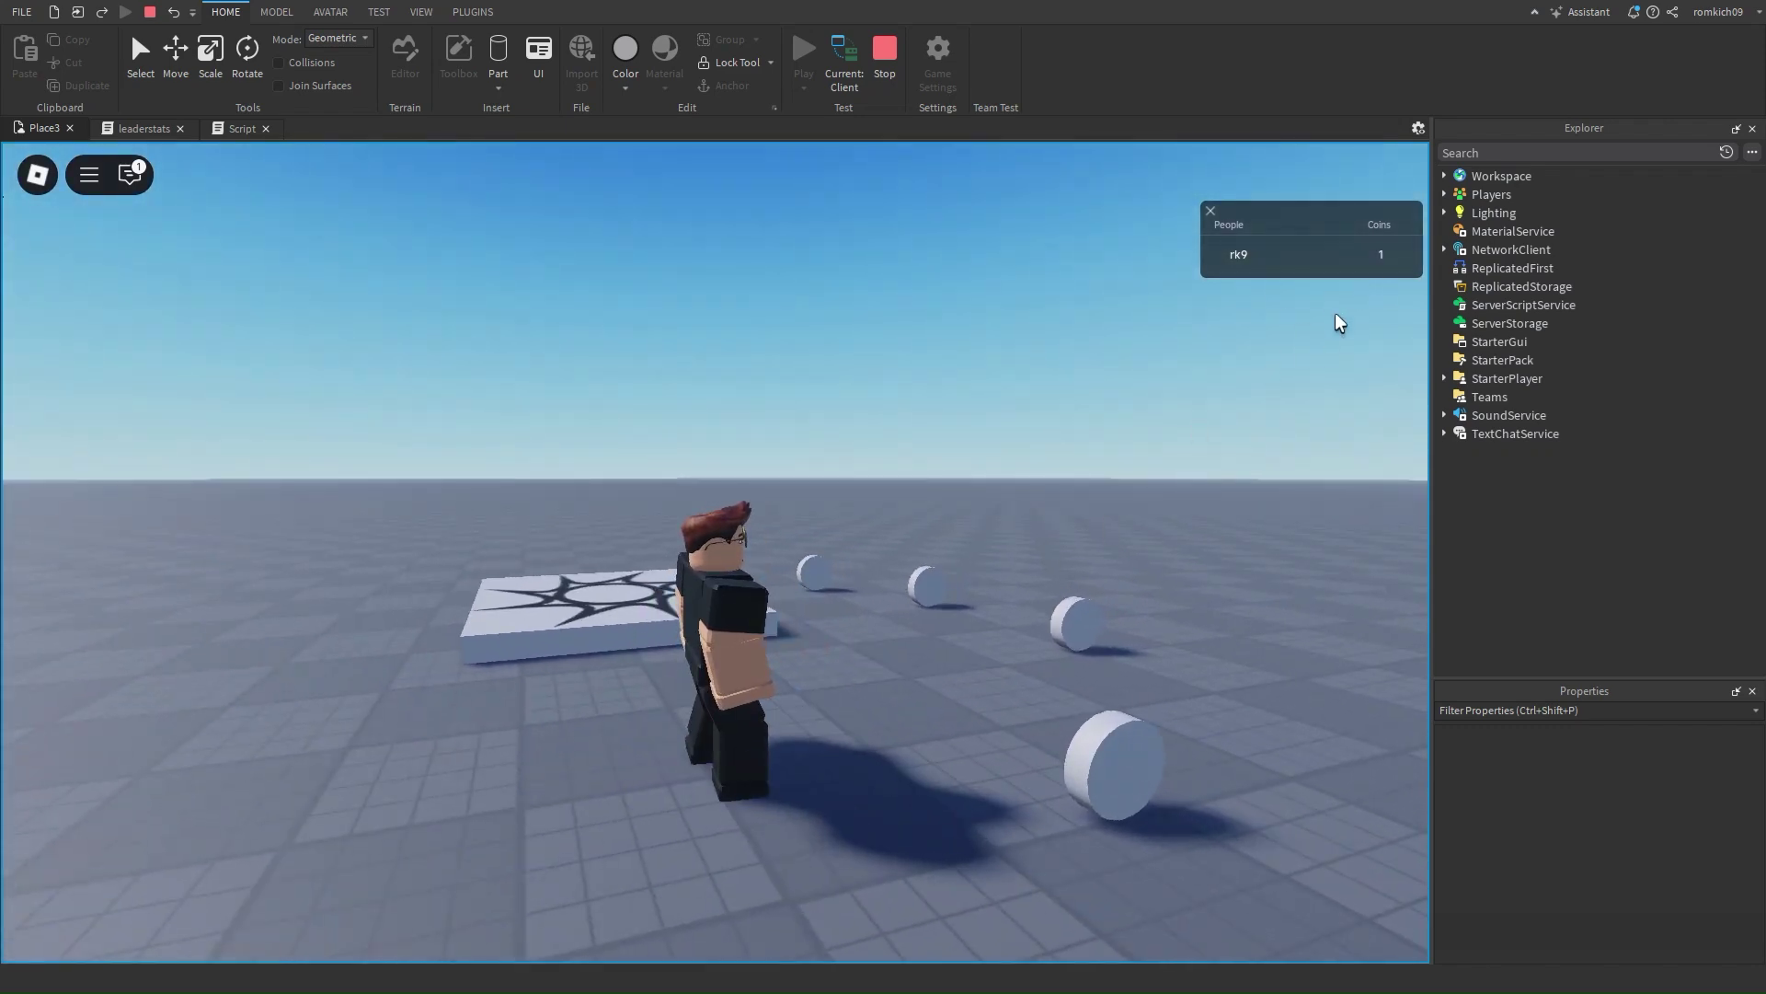
{"action": "mouse_move", "coordinate": [1193, 453]}
{"action": "right_mouse_down"}
{"action": "mouse_move", "coordinate": [1176, 454]}
{"action": "mouse_move", "coordinate": [1380, 265]}
{"action": "mouse_move", "coordinate": [1201, 497]}
{"action": "mouse_move", "coordinate": [1139, 483]}
{"action": "right_mouse_up"}
{"action": "key", "text": "w"}
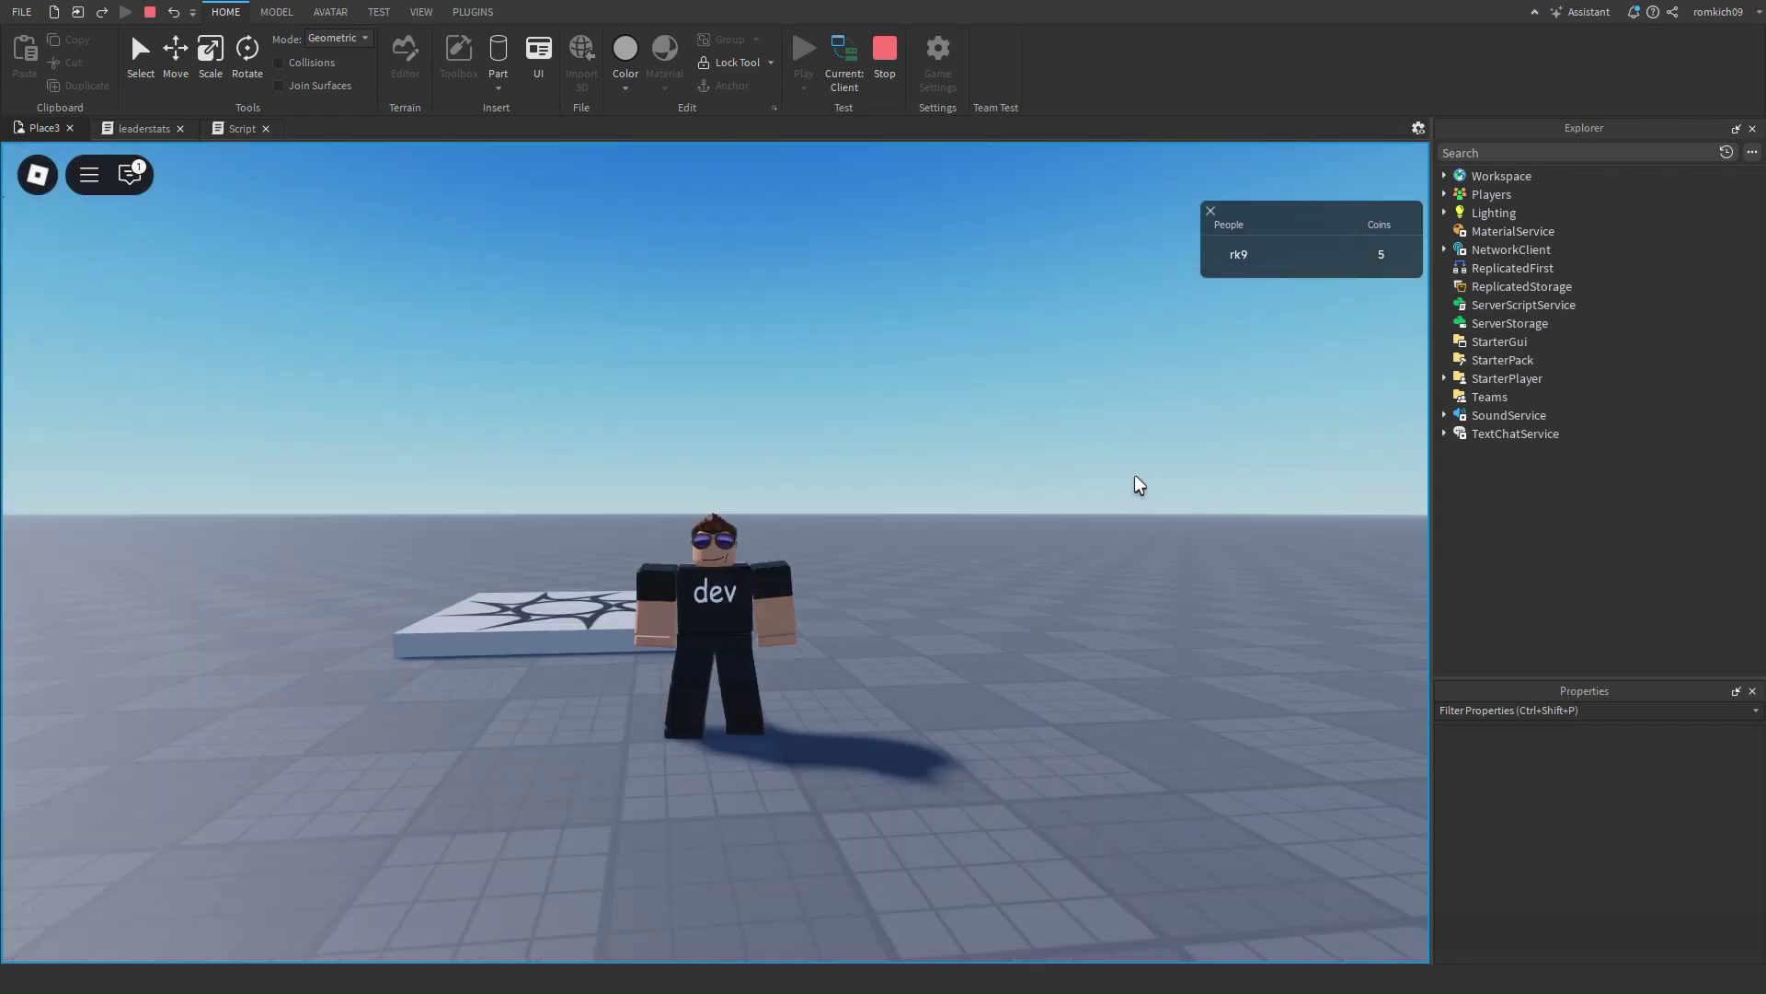